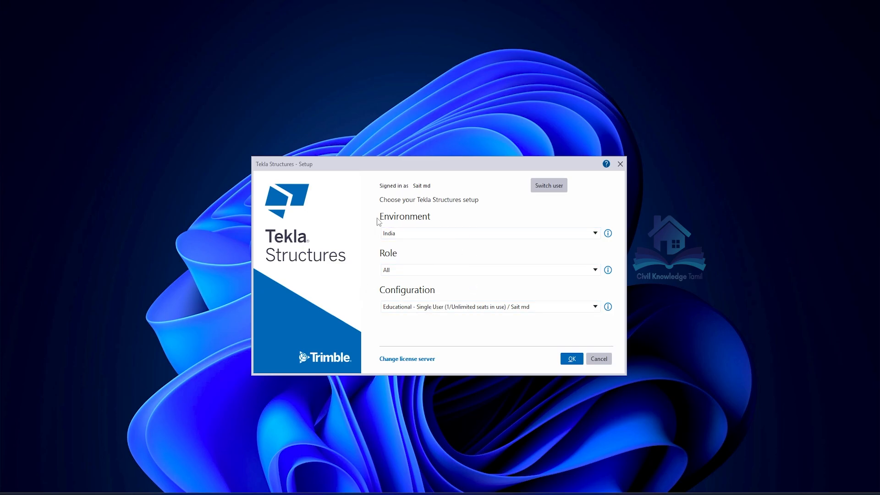
- Start the session with the India environment, the All role and the Educational - Single User configuration
{"action": "left_click", "coordinate": [594, 234]}
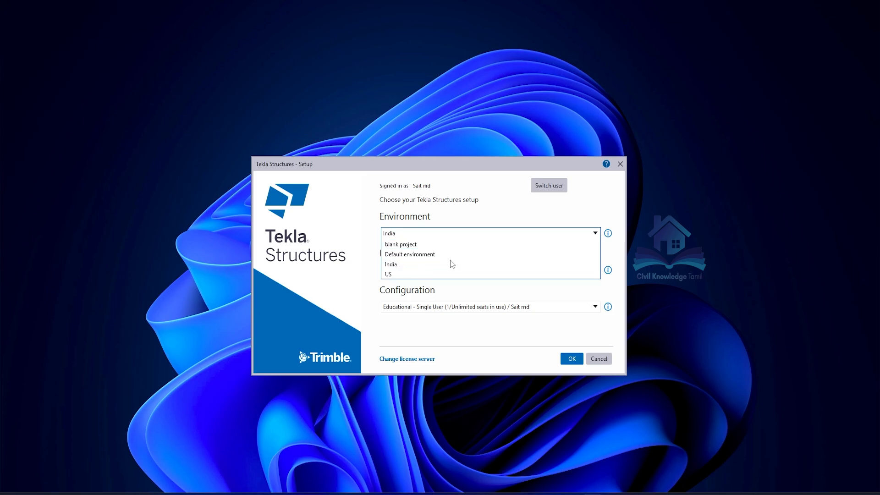
{"action": "left_click", "coordinate": [423, 265]}
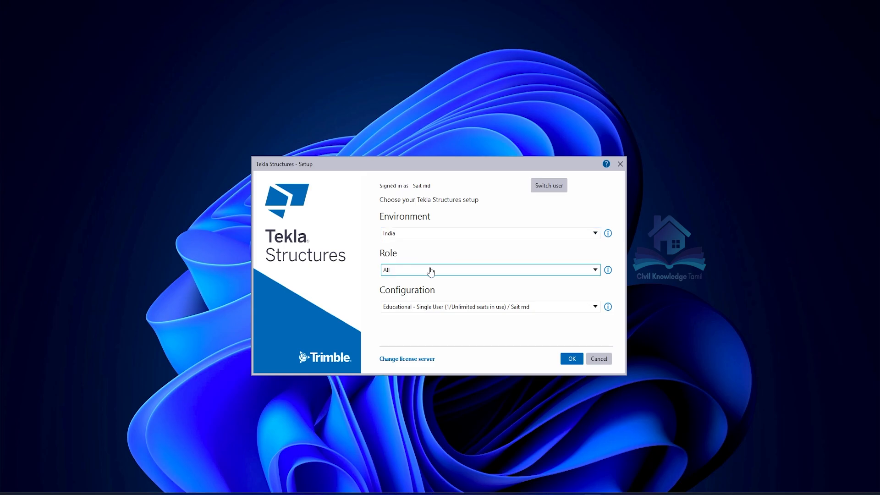
{"action": "left_click", "coordinate": [440, 273]}
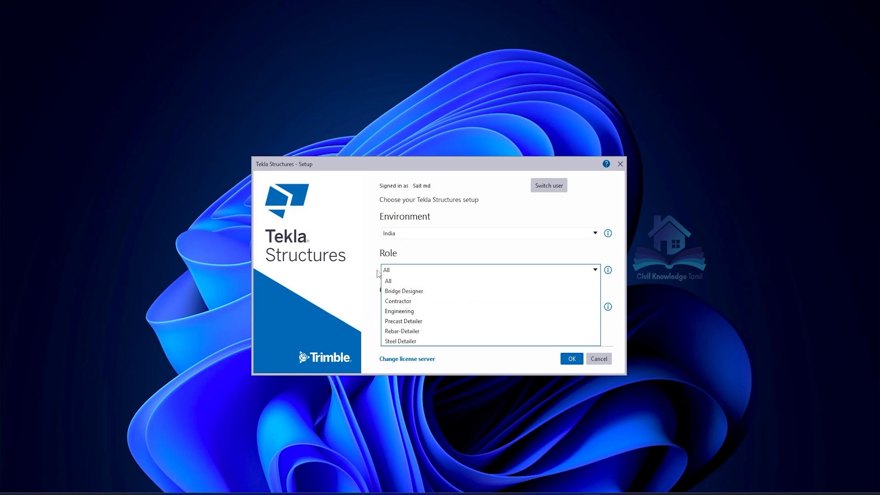
{"action": "left_click", "coordinate": [447, 280]}
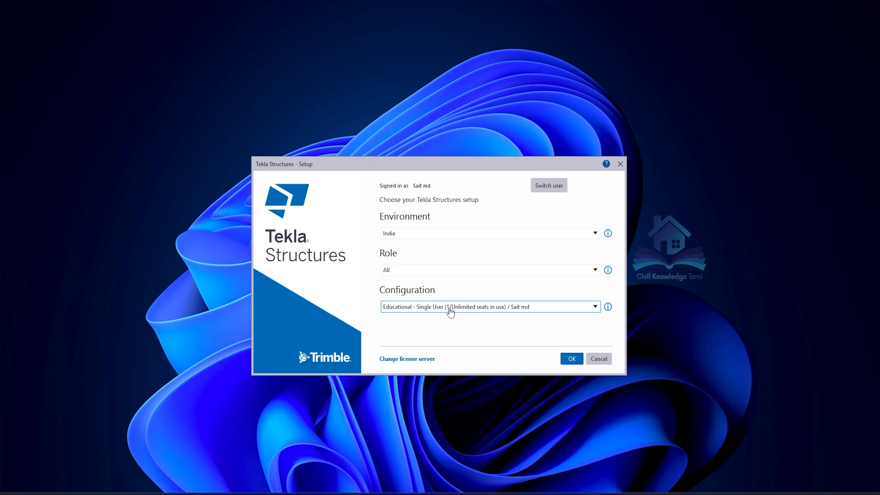
{"action": "left_click", "coordinate": [388, 305]}
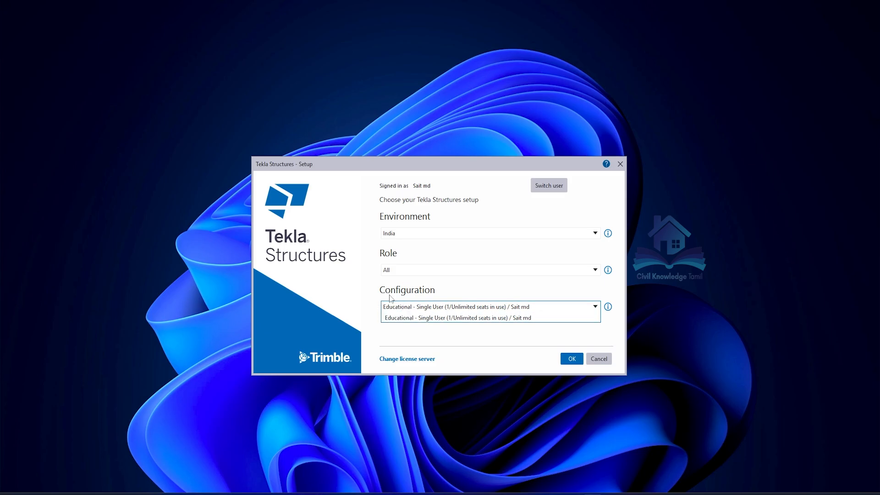
{"action": "left_click", "coordinate": [449, 318]}
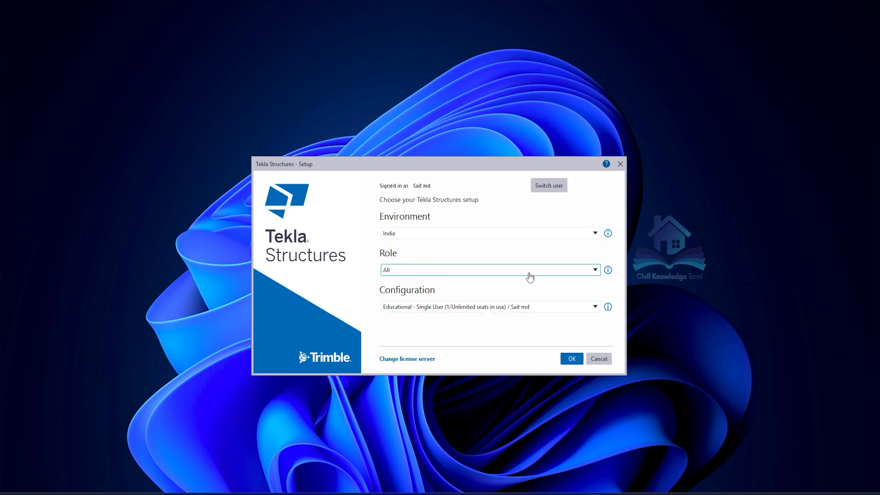
{"action": "left_click", "coordinate": [570, 358]}
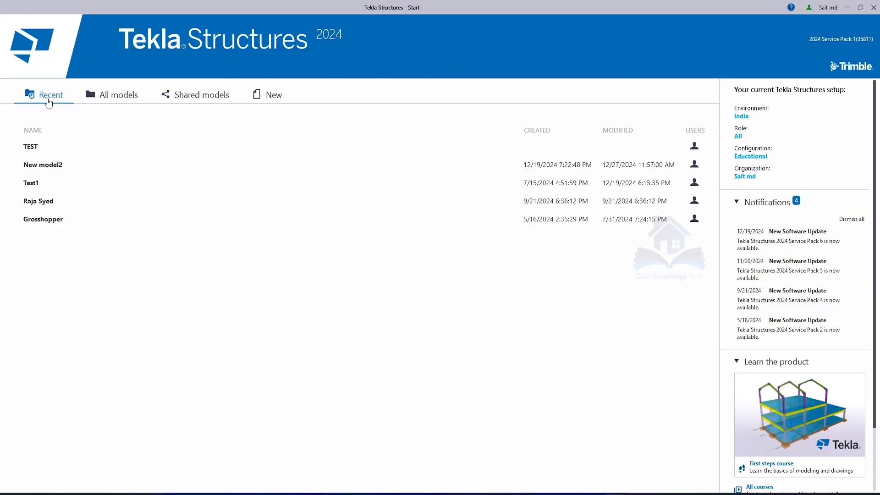
- Look through the existing and shared models and create a single-user model named TEST from the Blank template
{"action": "left_click", "coordinate": [98, 99]}
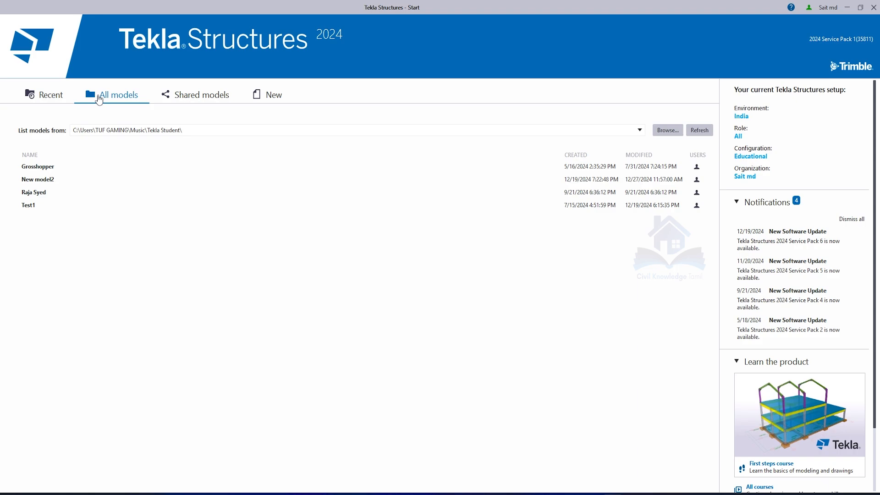
{"action": "left_click", "coordinate": [205, 99]}
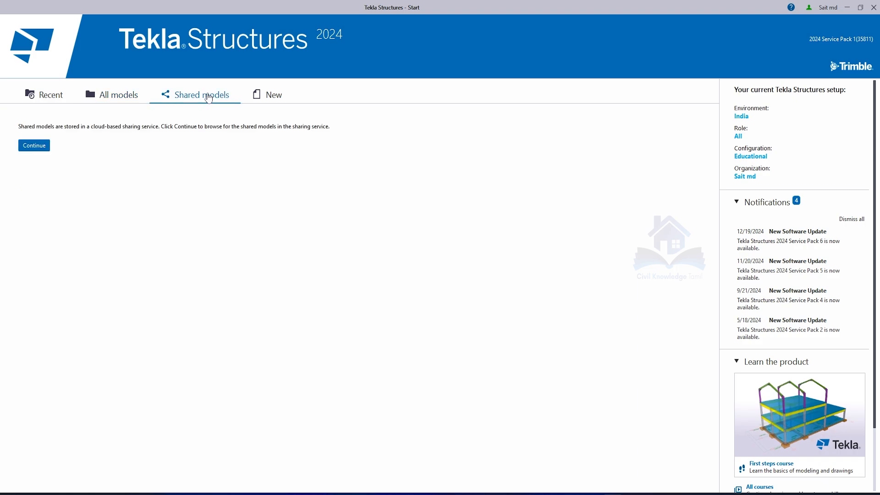
{"action": "left_click", "coordinate": [279, 100]}
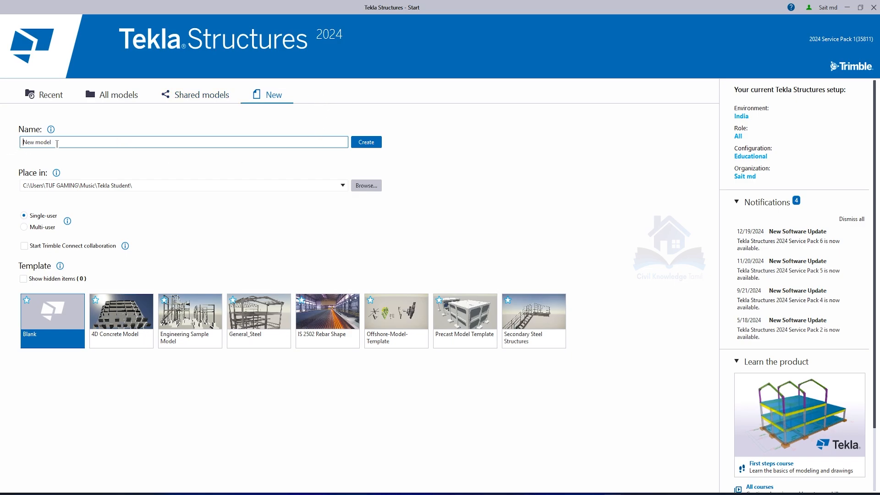
{"action": "left_click_drag", "start_coordinate": [57, 143], "coordinate": [19, 148]}
{"action": "type", "text": "TEST"}
{"action": "left_click", "coordinate": [369, 145]}
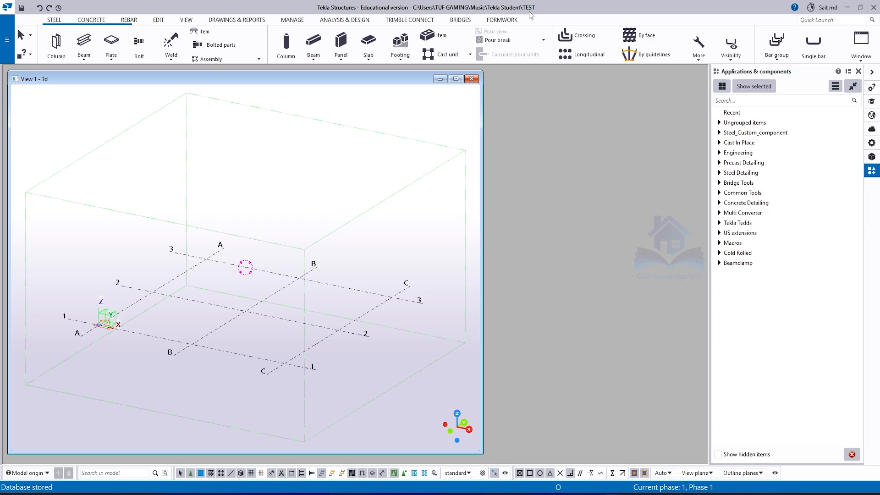
- Review the printing options and examine the files in the TEST model folder, closing the folder when done
{"action": "left_click", "coordinate": [8, 46]}
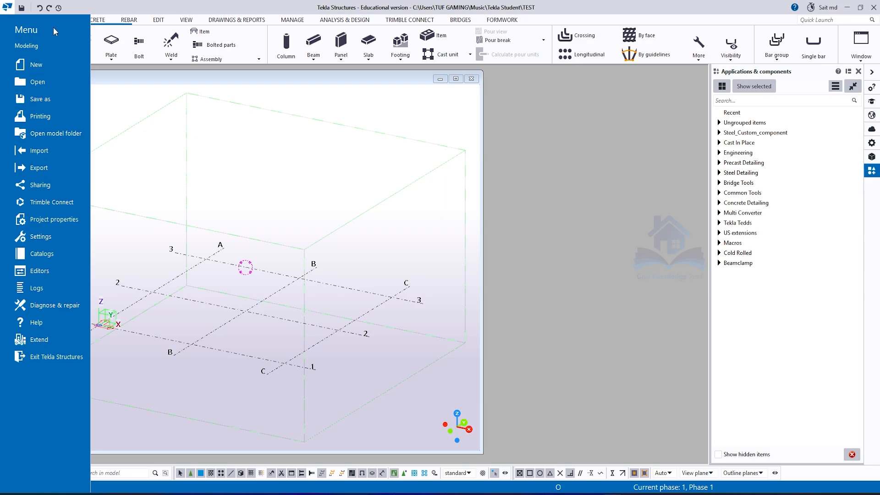
{"action": "left_click", "coordinate": [48, 119]}
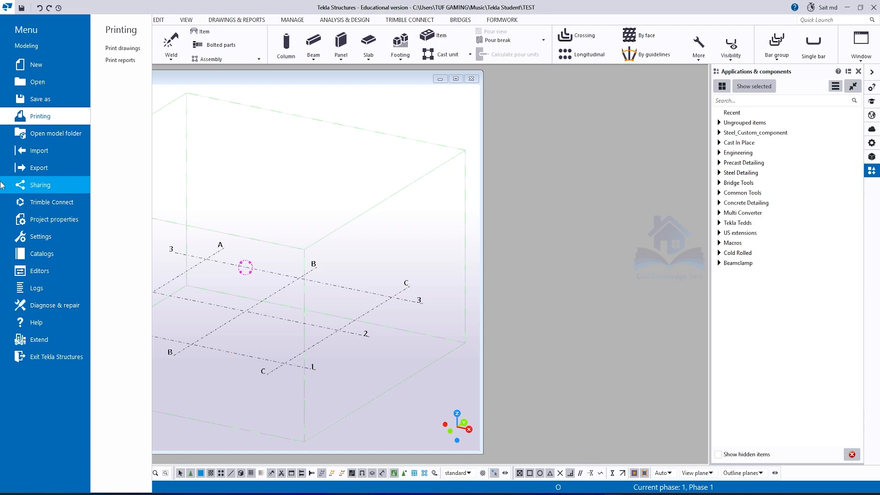
{"action": "left_click", "coordinate": [45, 138]}
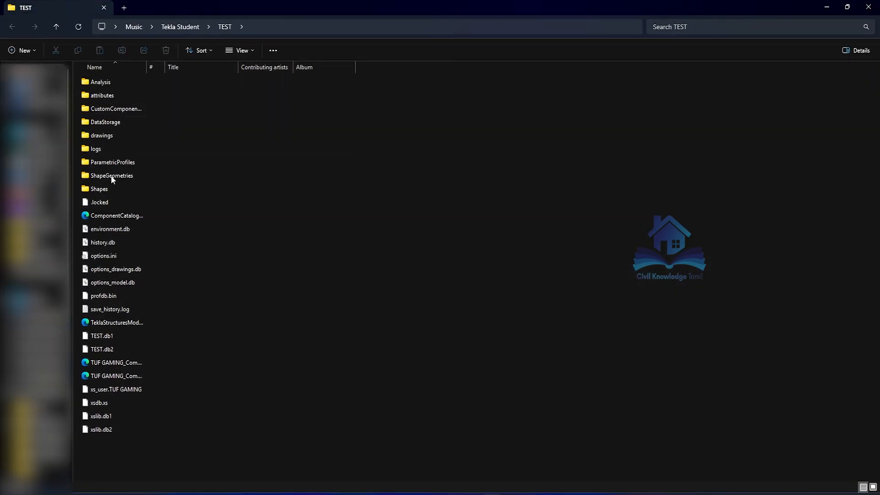
{"action": "left_click", "coordinate": [869, 8]}
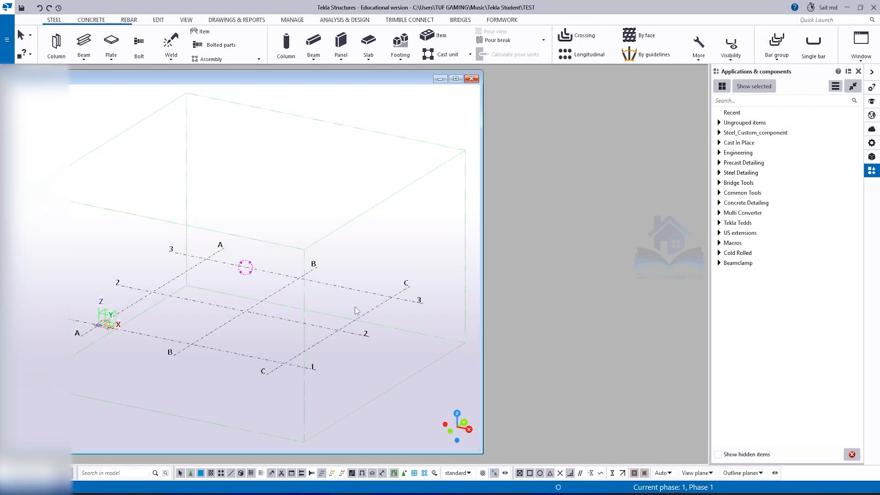
- Review the available import and export formats and the sharing and Trimble Connect collaboration options
{"action": "left_click", "coordinate": [35, 18]}
{"action": "left_click", "coordinate": [41, 157]}
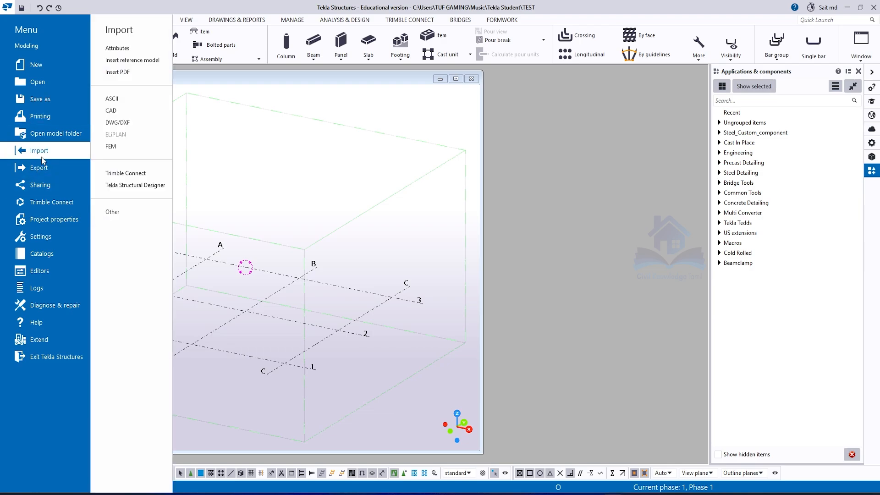
{"action": "left_click", "coordinate": [56, 171]}
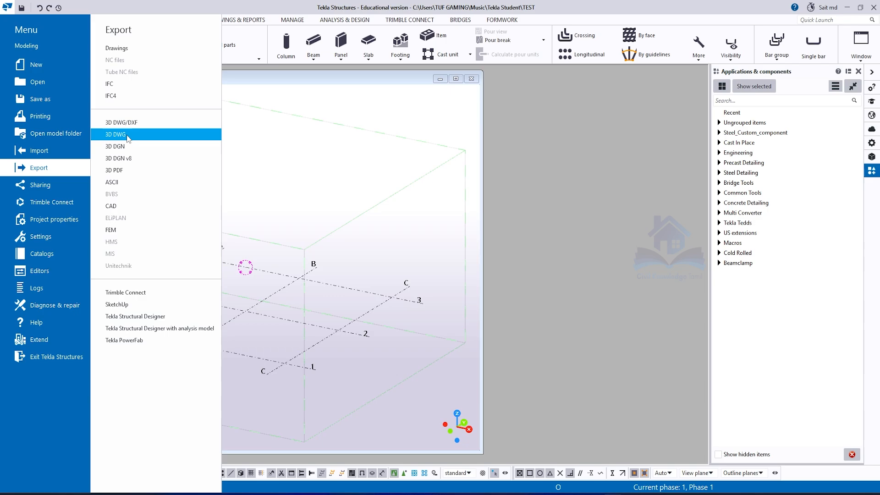
{"action": "left_click", "coordinate": [41, 185]}
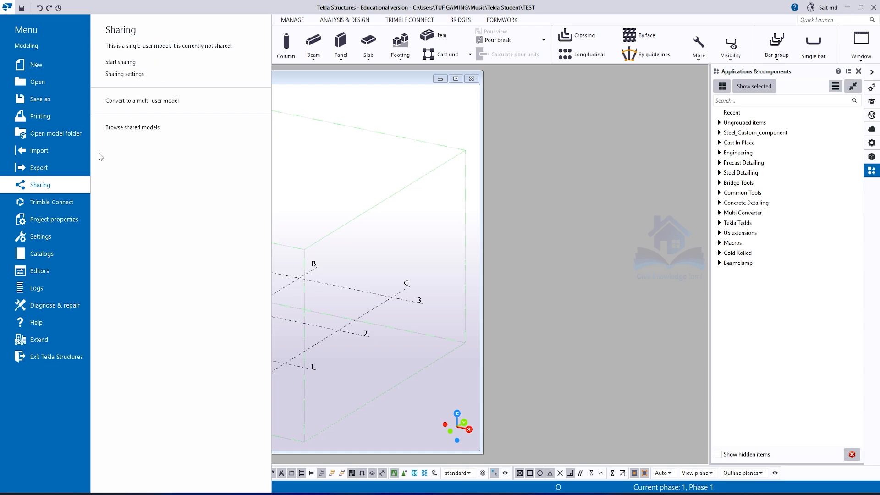
{"action": "left_click", "coordinate": [50, 207]}
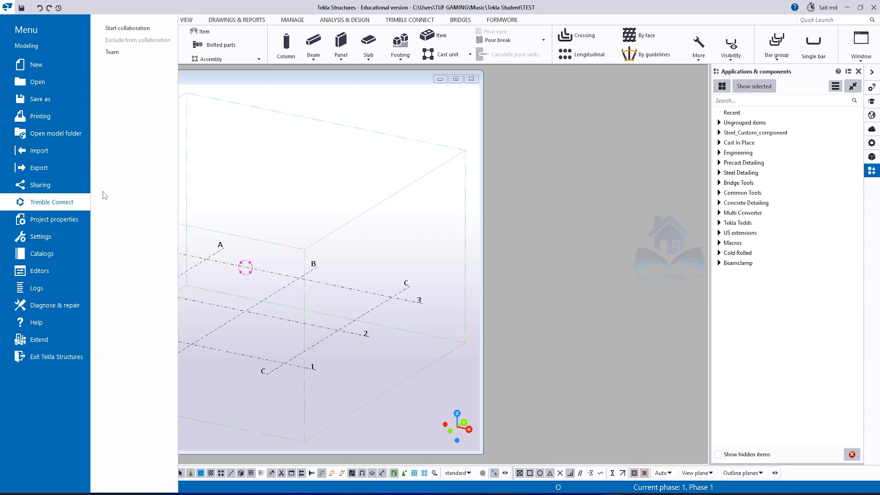
- Examine the project properties, from the project number, name and builder to the description and base points
{"action": "left_click", "coordinate": [64, 220]}
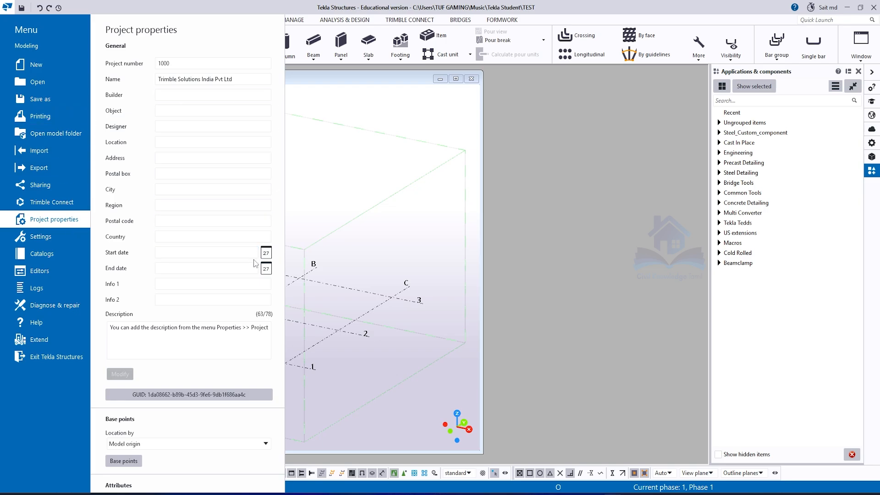
{"action": "left_click", "coordinate": [171, 64]}
{"action": "key", "text": "Tab"}
{"action": "left_click", "coordinate": [203, 97]}
{"action": "scroll", "coordinate": [173, 344], "scroll_direction": "down", "scroll_amount": 1}
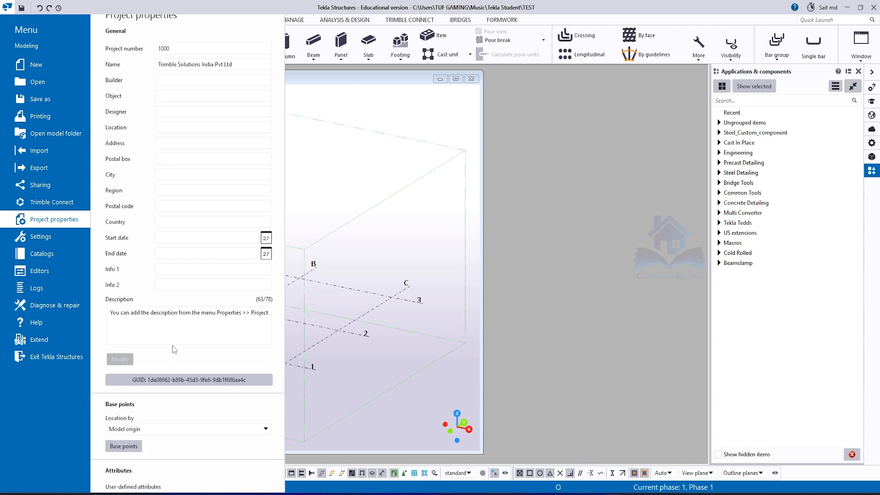
- Review the program settings and examine the Model views variables in the advanced options, closing the dialog when done
{"action": "left_click", "coordinate": [71, 238]}
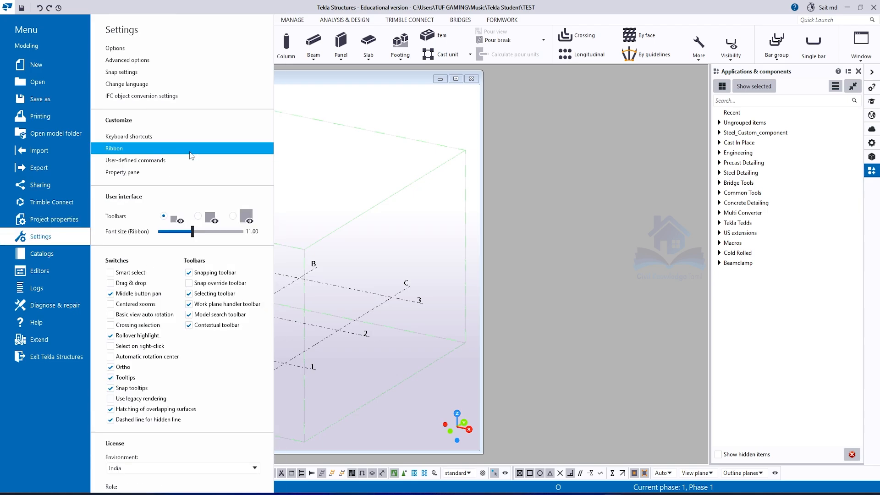
{"action": "left_click", "coordinate": [131, 60]}
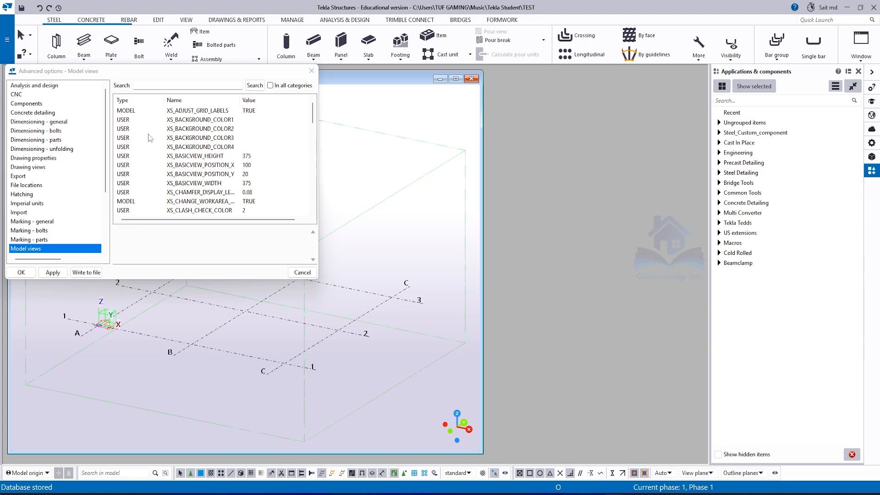
{"action": "left_click", "coordinate": [311, 71]}
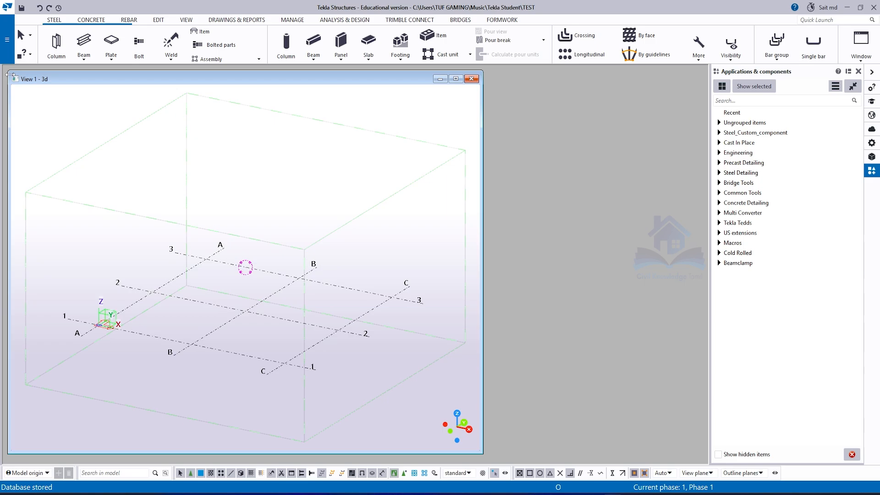
- Examine the I profiles in the profile catalog, including the IS808:1989 group and its ISHB sections, and close the catalog
{"action": "left_click", "coordinate": [7, 39]}
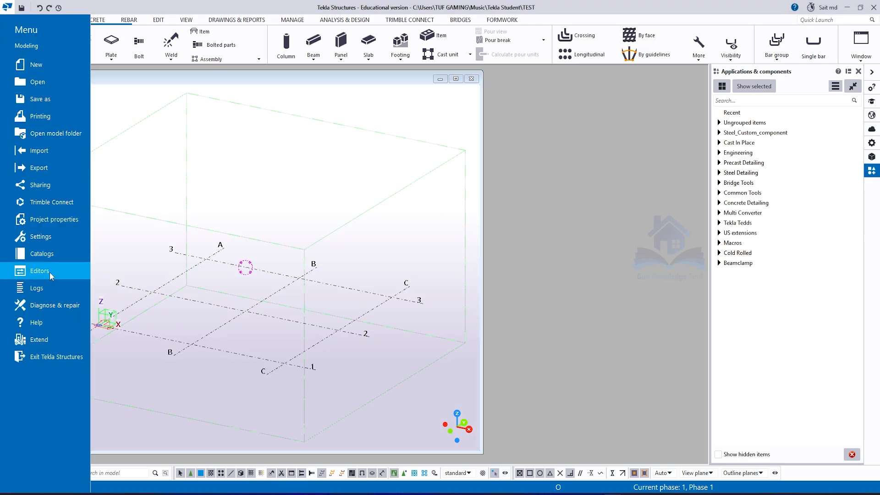
{"action": "left_click", "coordinate": [59, 251]}
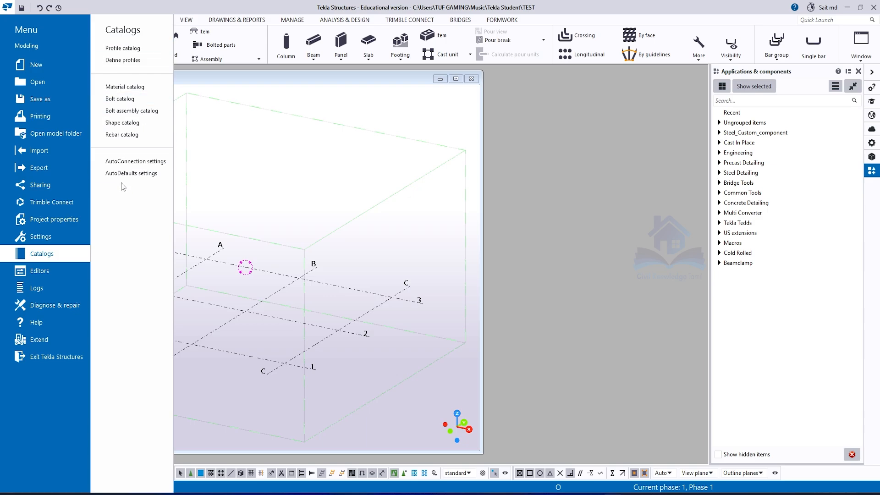
{"action": "left_click", "coordinate": [123, 48]}
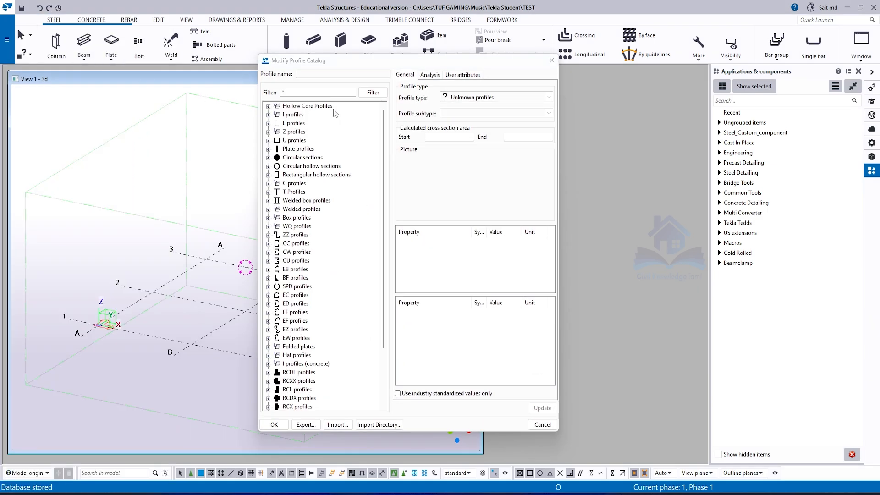
{"action": "left_click", "coordinate": [269, 115]}
{"action": "left_click", "coordinate": [277, 124]}
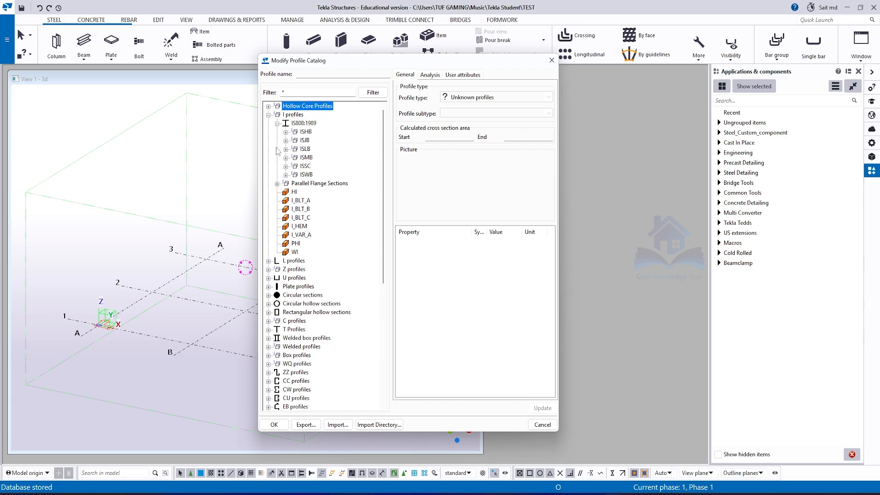
{"action": "left_click", "coordinate": [286, 132]}
{"action": "left_click", "coordinate": [286, 132]}
{"action": "left_click", "coordinate": [277, 123]}
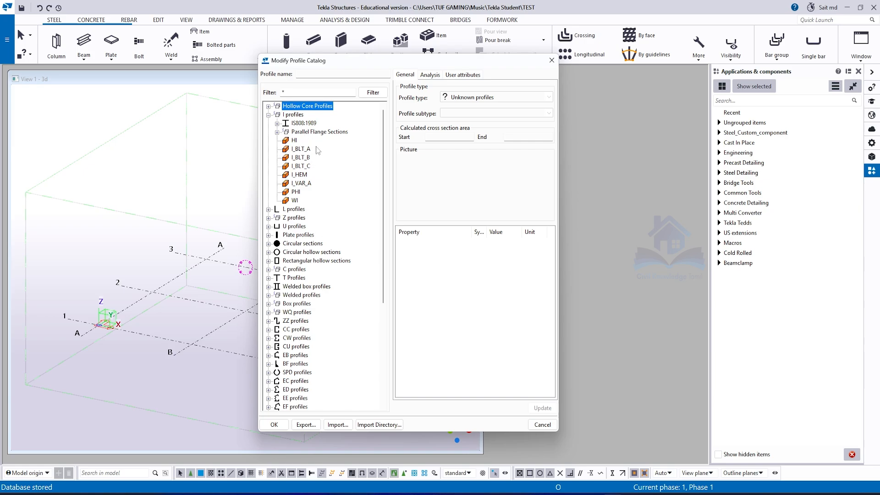
{"action": "left_click", "coordinate": [552, 67]}
- Review the available editors, such as the drawing layout, template and symbol editors, and return to the model view
{"action": "left_click", "coordinate": [7, 39]}
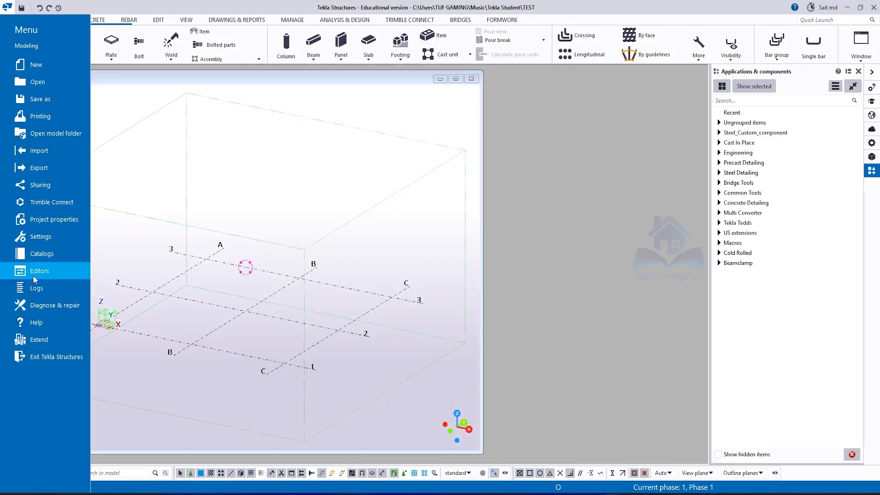
{"action": "left_click", "coordinate": [59, 273]}
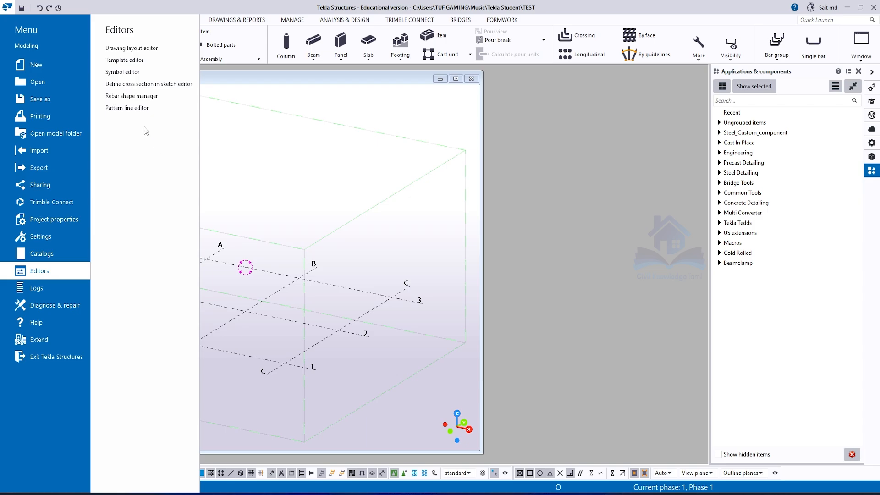
{"action": "left_click", "coordinate": [270, 191]}
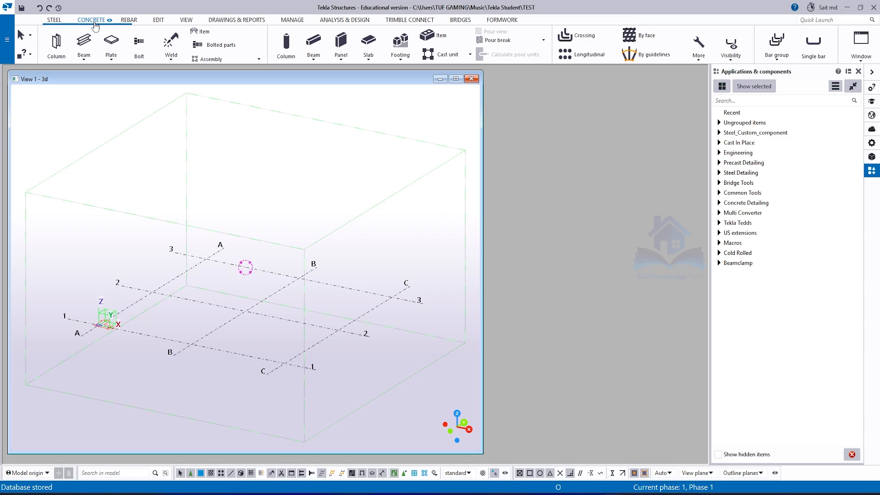
- Examine the available editing, rebar and steel modelling commands
{"action": "left_click", "coordinate": [159, 22]}
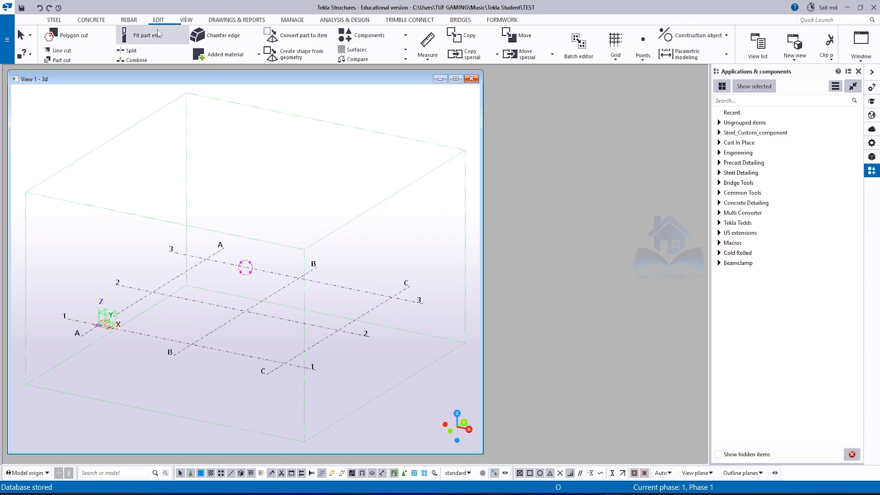
{"action": "left_click", "coordinate": [126, 21]}
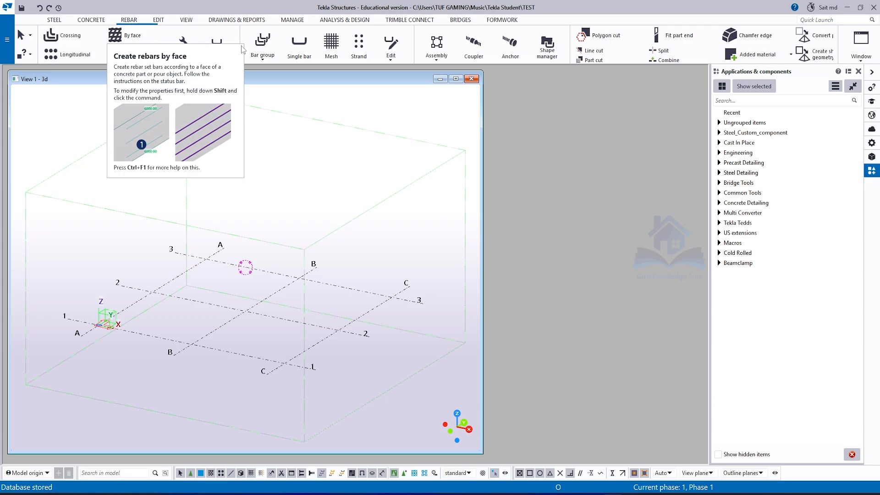
{"action": "left_click", "coordinate": [52, 21]}
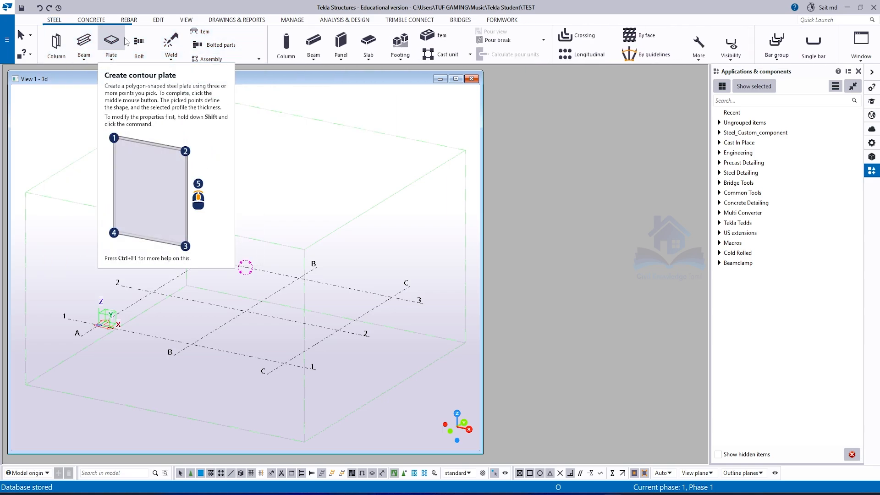
- Examine the concrete and view commands and the ribbon's navigation mode options
{"action": "left_click", "coordinate": [92, 20]}
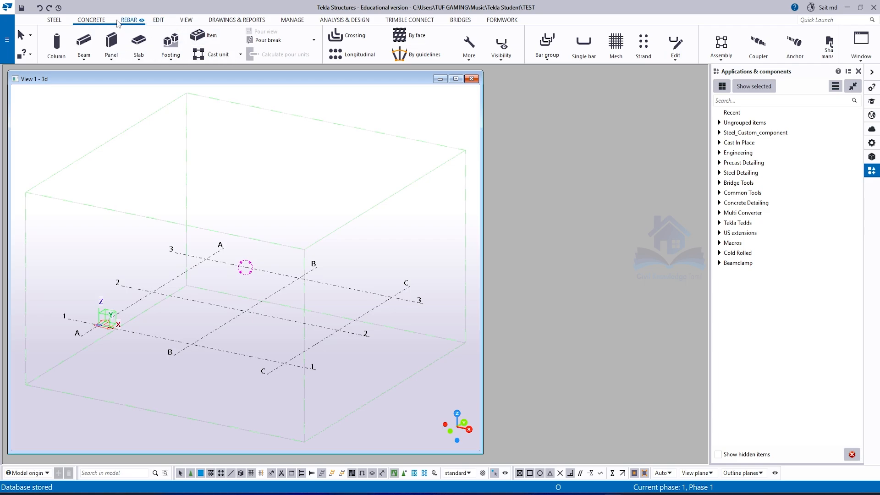
{"action": "right_click", "coordinate": [180, 23]}
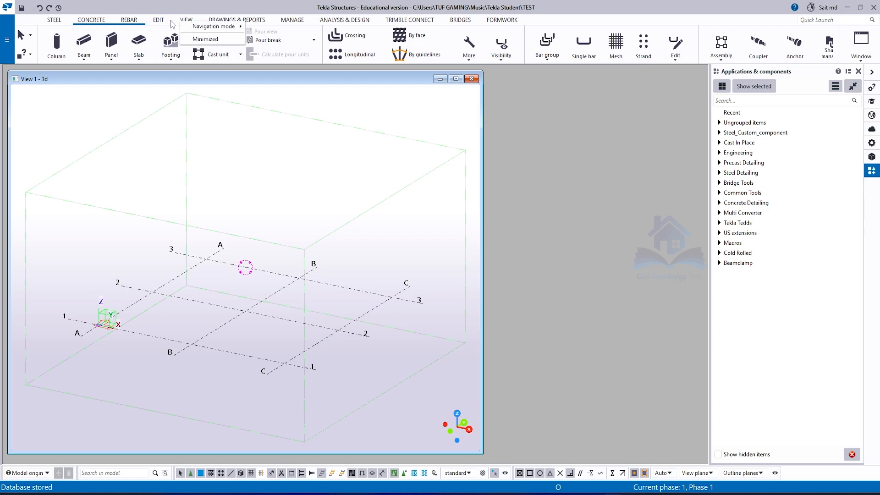
{"action": "mouse_move", "coordinate": [220, 29]}
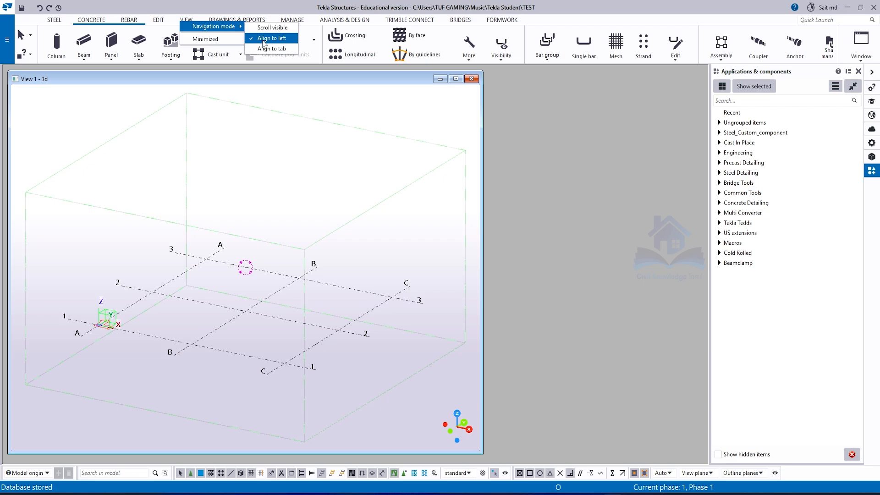
{"action": "left_click", "coordinate": [92, 25]}
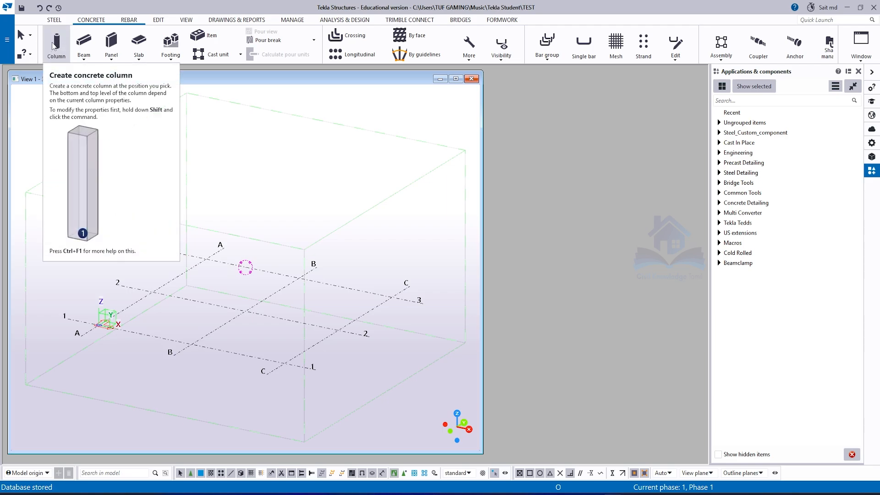
{"action": "left_click", "coordinate": [185, 20]}
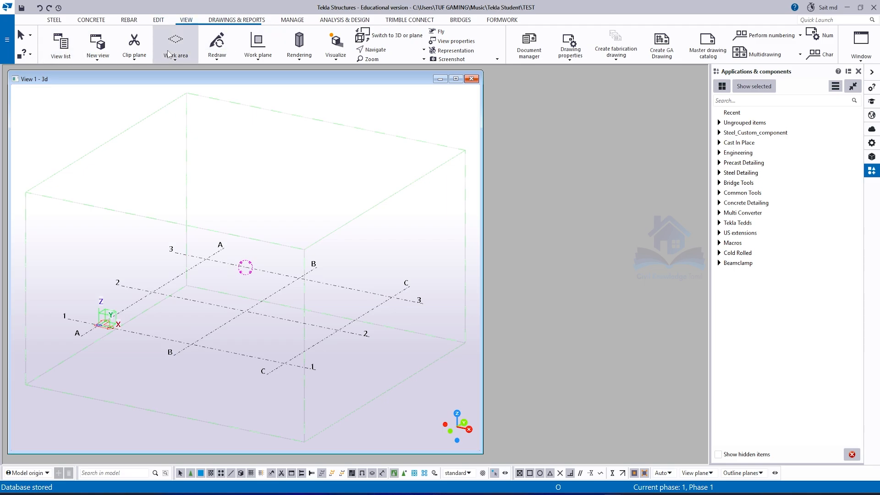
- Try the ribbon's Align to tab navigation mode with the rebar and view commands
{"action": "right_click", "coordinate": [194, 20]}
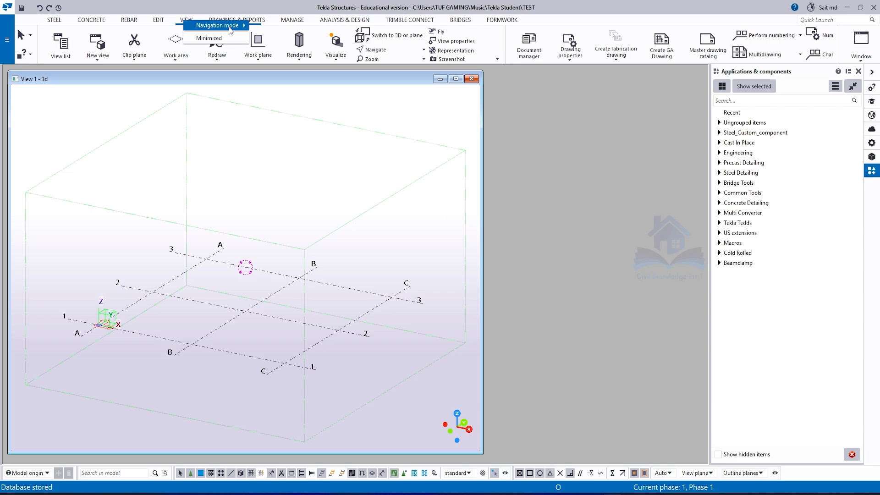
{"action": "mouse_move", "coordinate": [230, 30]}
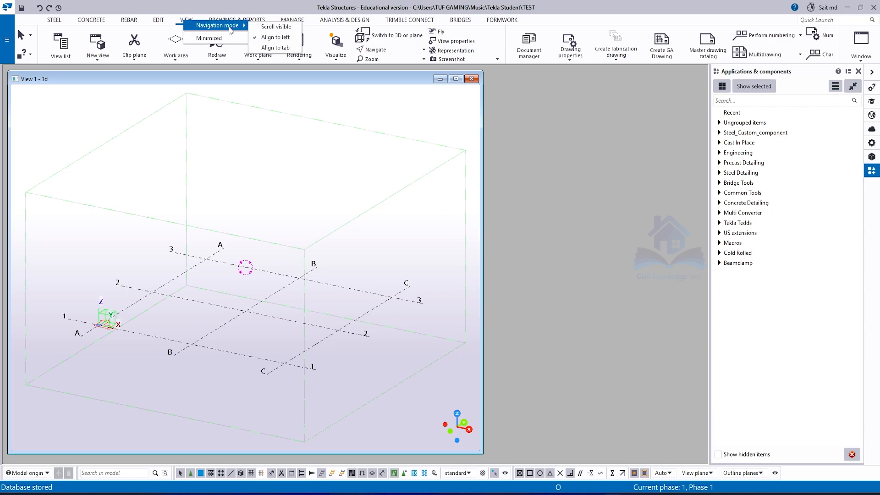
{"action": "left_click", "coordinate": [266, 48]}
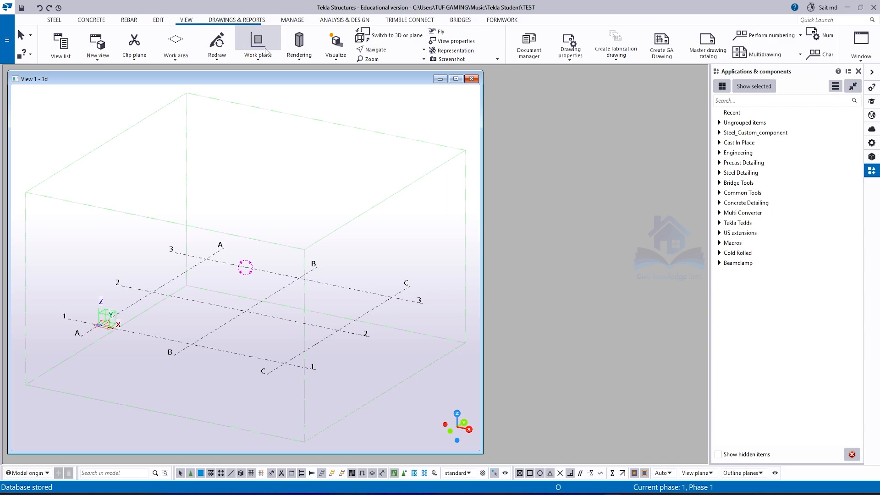
{"action": "left_click", "coordinate": [133, 21]}
{"action": "left_click", "coordinate": [186, 19]}
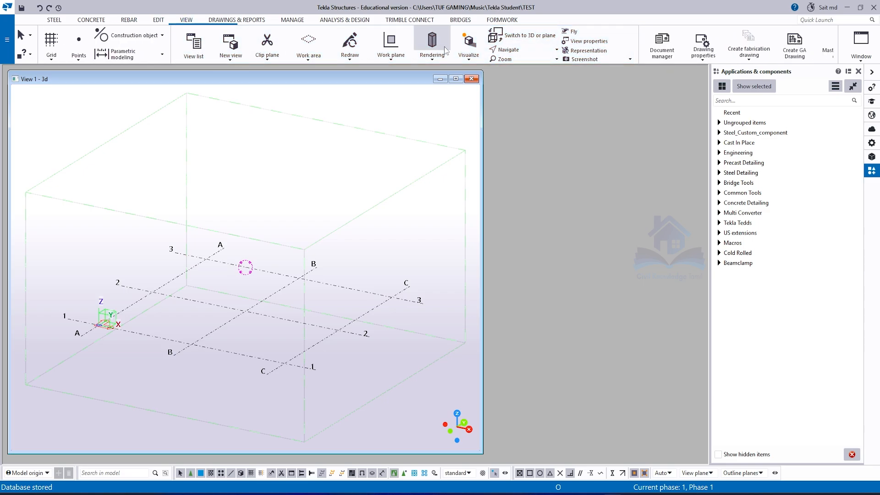
{"action": "left_click", "coordinate": [129, 19]}
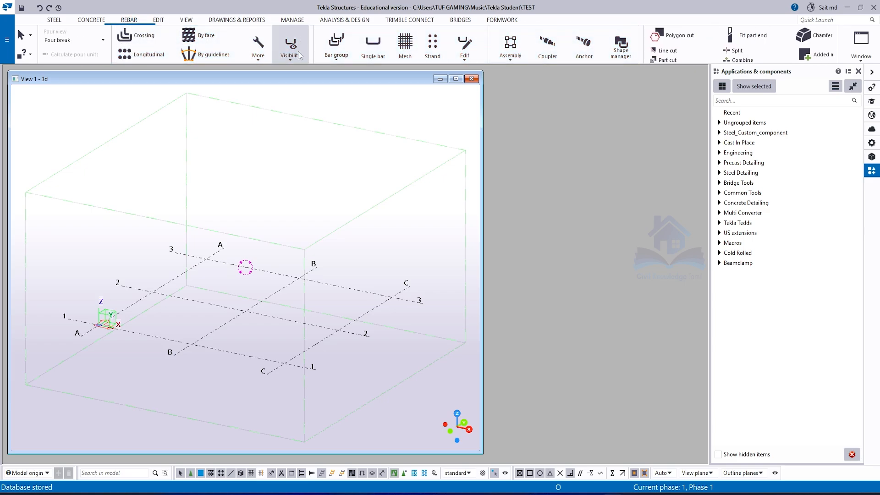
- Set the ribbon's navigation mode back to Align to left
{"action": "right_click", "coordinate": [133, 21]}
{"action": "mouse_move", "coordinate": [181, 26]}
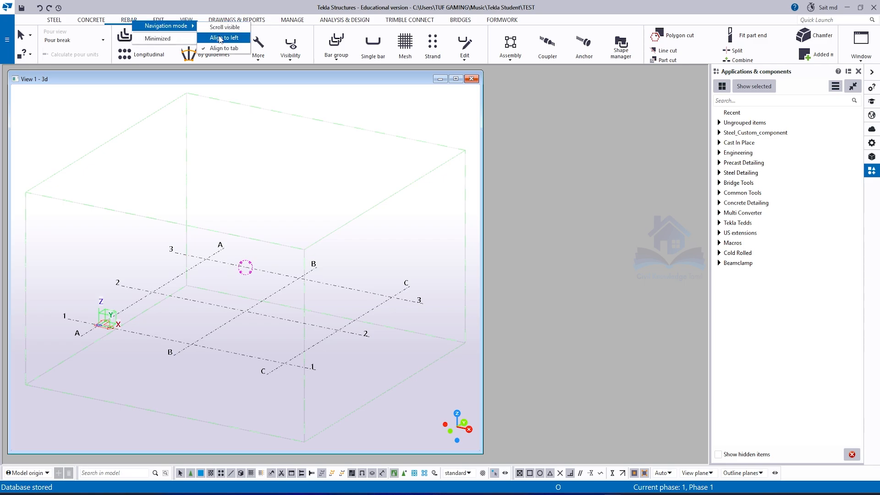
{"action": "left_click", "coordinate": [220, 39]}
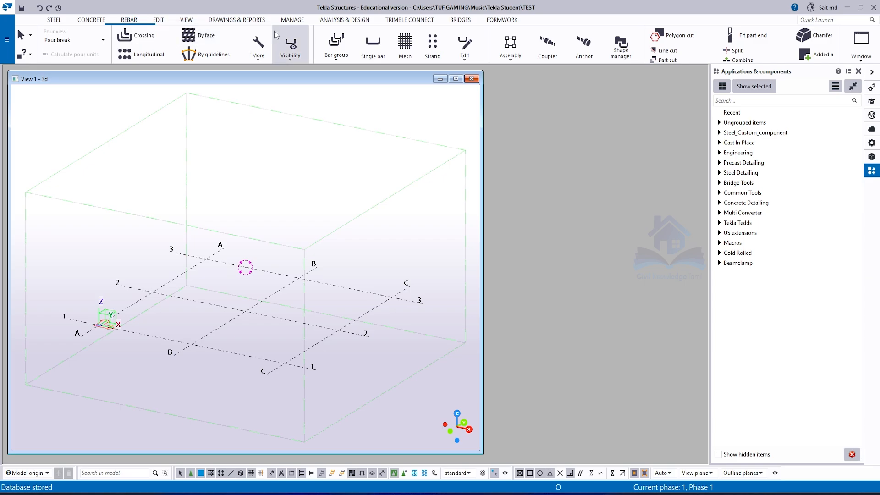
- Reorder the ribbon so that Edit comes directly after Concrete and Rebar comes directly after Drawings & Reports
{"action": "left_click", "coordinate": [235, 20]}
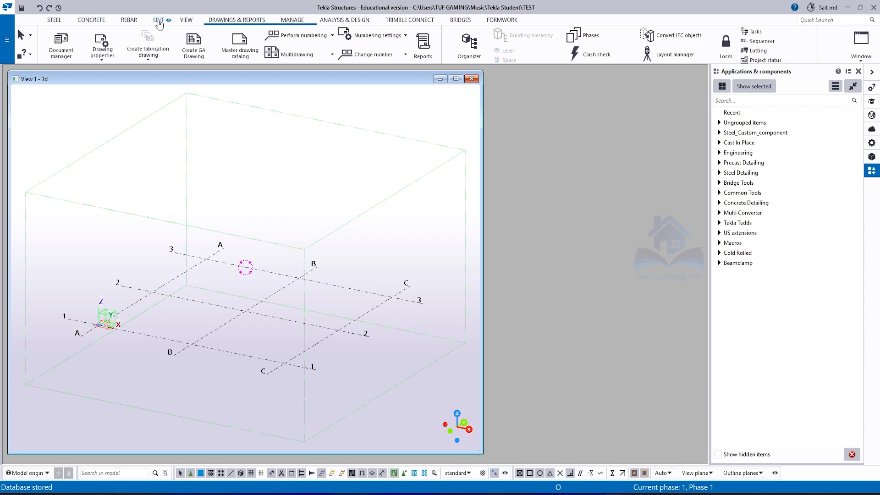
{"action": "left_click_drag", "start_coordinate": [159, 24], "coordinate": [98, 25]}
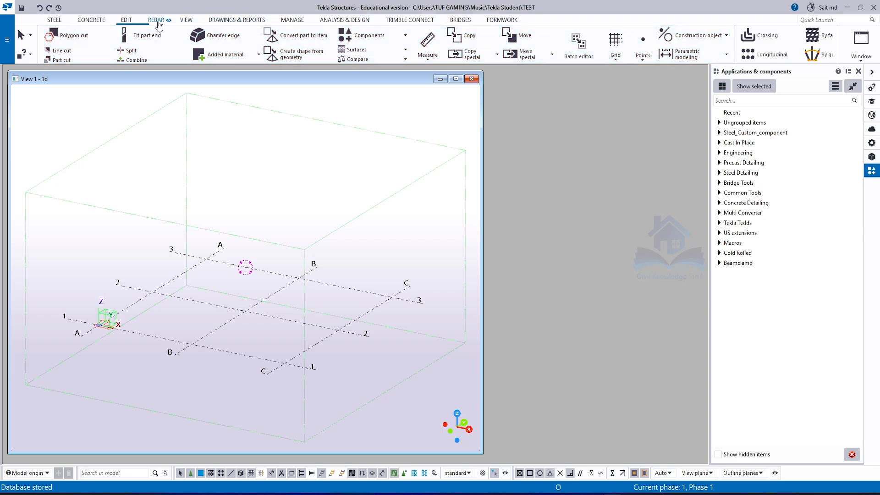
{"action": "left_click_drag", "start_coordinate": [158, 25], "coordinate": [244, 25]}
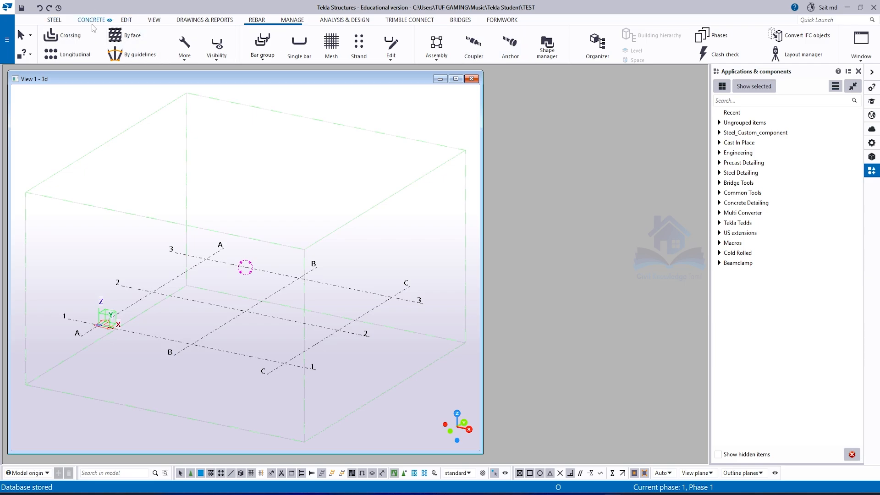
- Try hiding the Steel commands in the ribbon, and restore them
{"action": "left_click", "coordinate": [54, 20]}
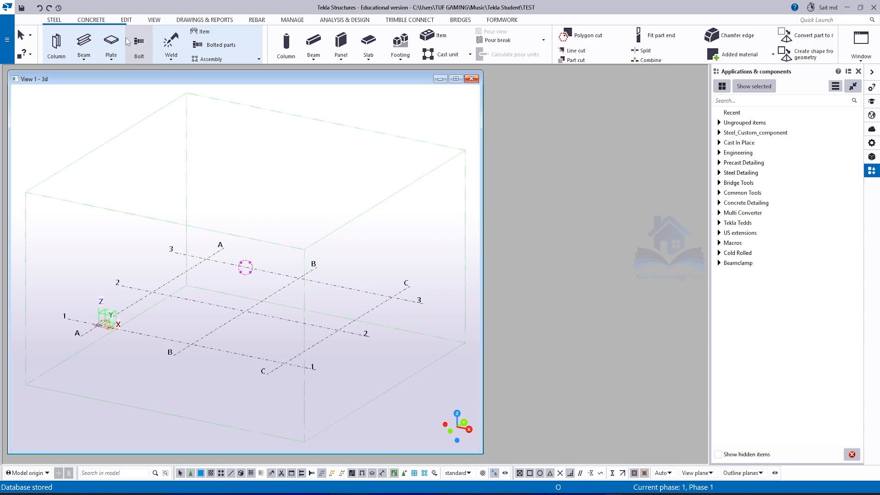
{"action": "left_click", "coordinate": [66, 20]}
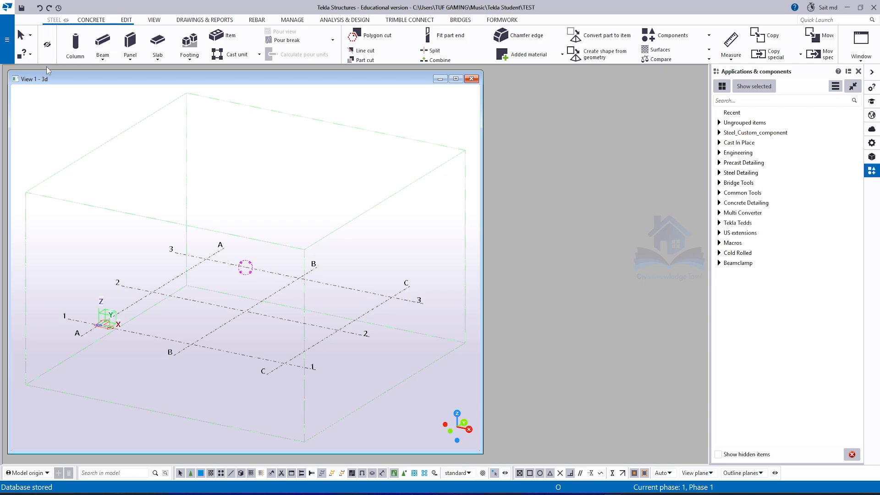
{"action": "left_click", "coordinate": [47, 50]}
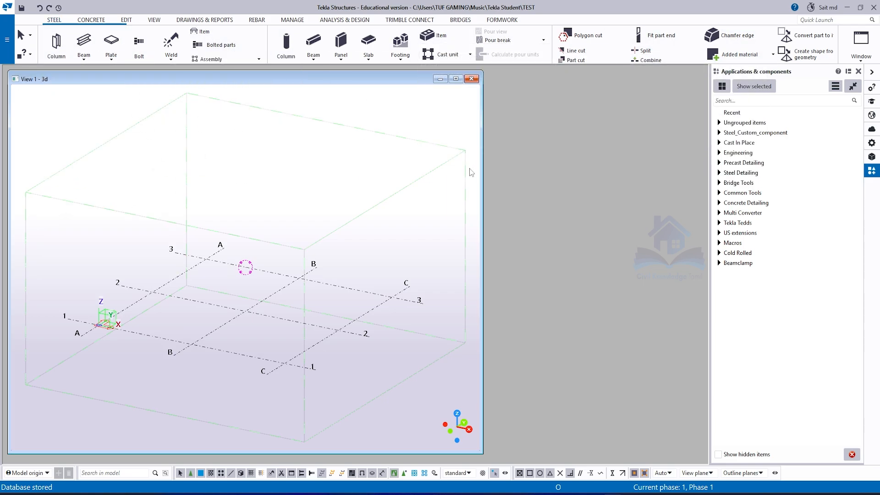
- Maximise the 3D view, then display it together with the GRID @A view and activate each in turn
{"action": "left_click", "coordinate": [172, 138]}
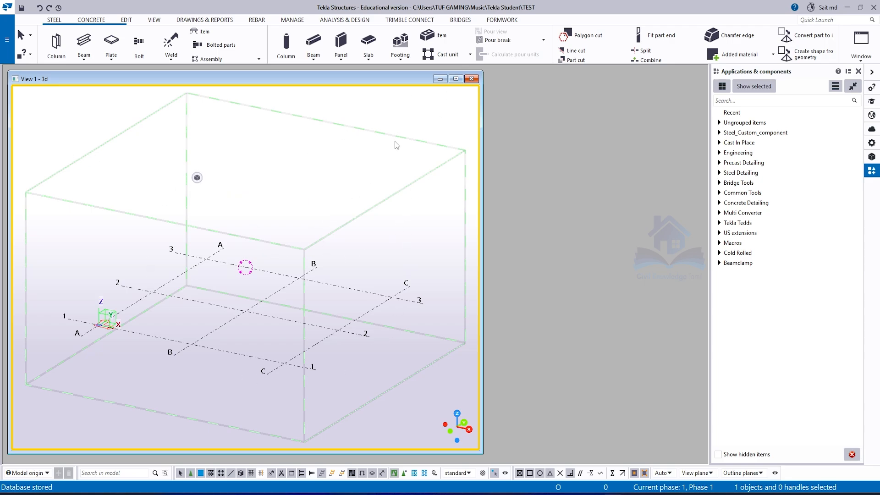
{"action": "left_click", "coordinate": [456, 79]}
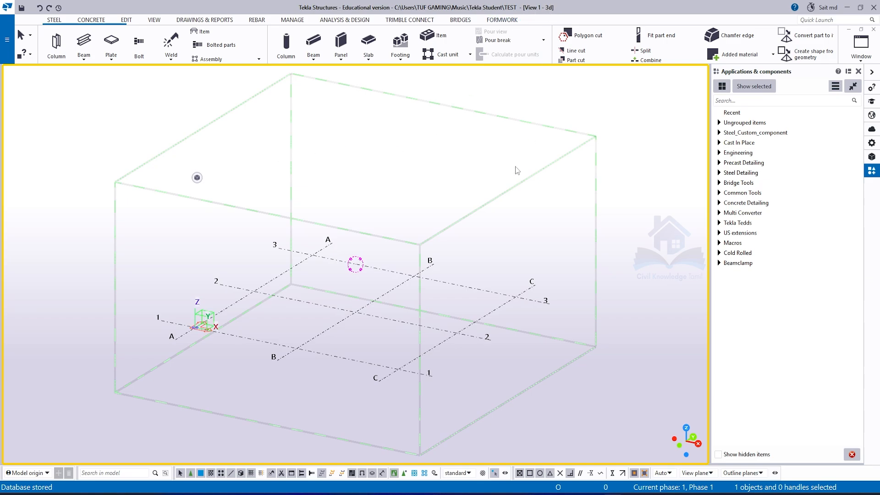
{"action": "key", "text": "ctrl+Tab"}
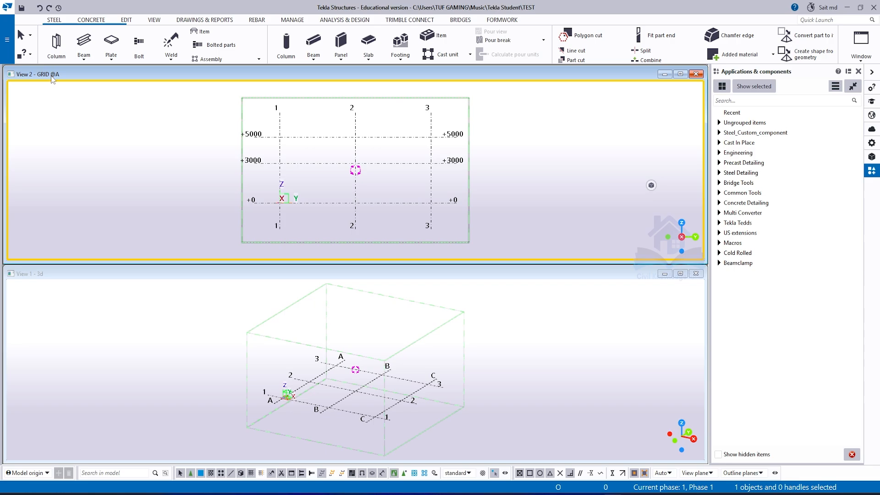
{"action": "left_click", "coordinate": [40, 298]}
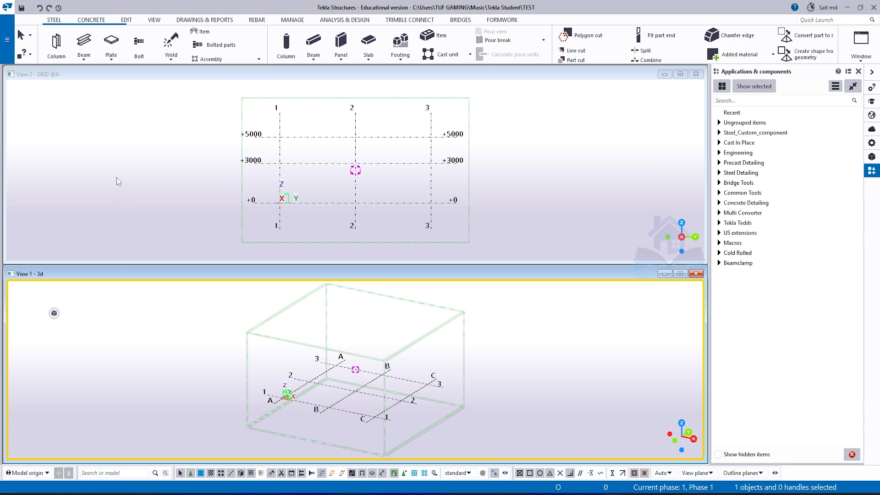
{"action": "left_click", "coordinate": [141, 146]}
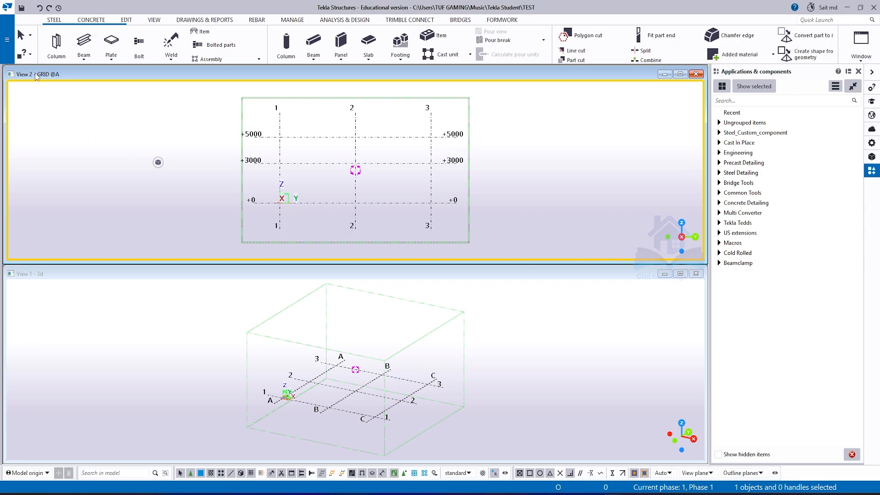
- Maximise the GRID @A view and switch back to the maximised 3D view
{"action": "left_click", "coordinate": [680, 74]}
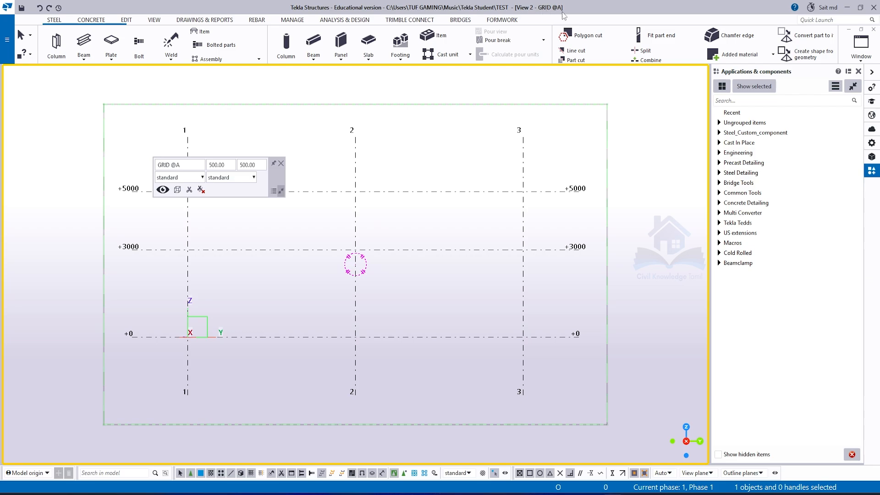
{"action": "key", "text": "ctrl+Tab"}
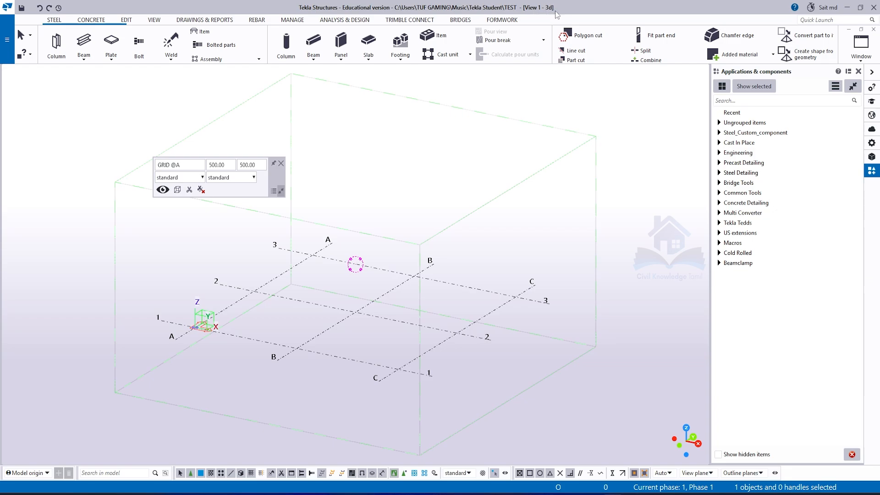
{"action": "left_click", "coordinate": [440, 158]}
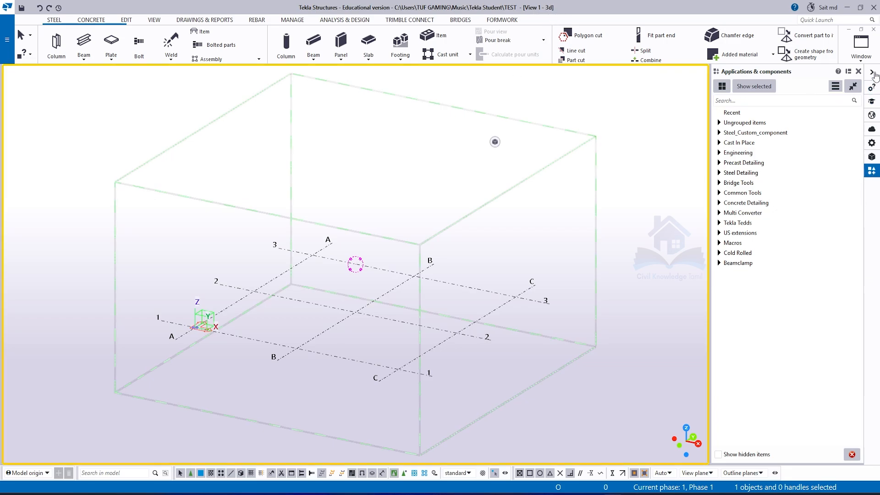
- Show the Custom Inquiry, create a concrete column at grid intersection B-2, and select the column to inspect its data
{"action": "left_click", "coordinate": [873, 89]}
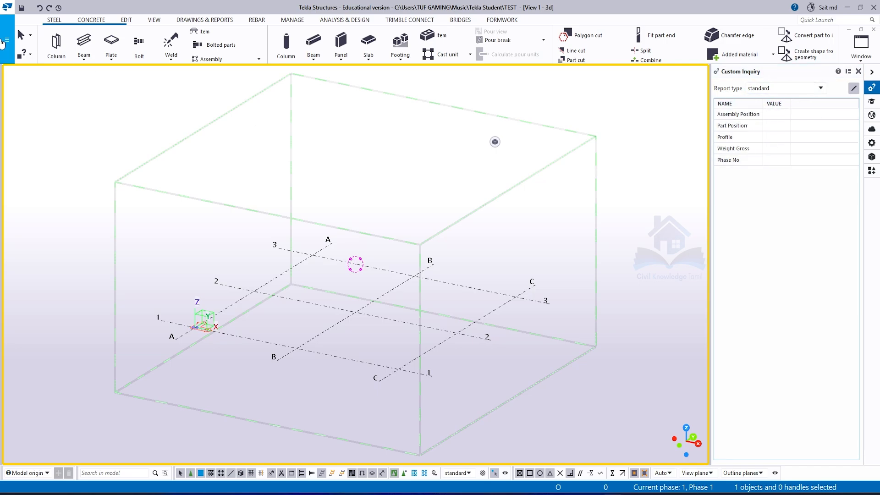
{"action": "left_click", "coordinate": [287, 51]}
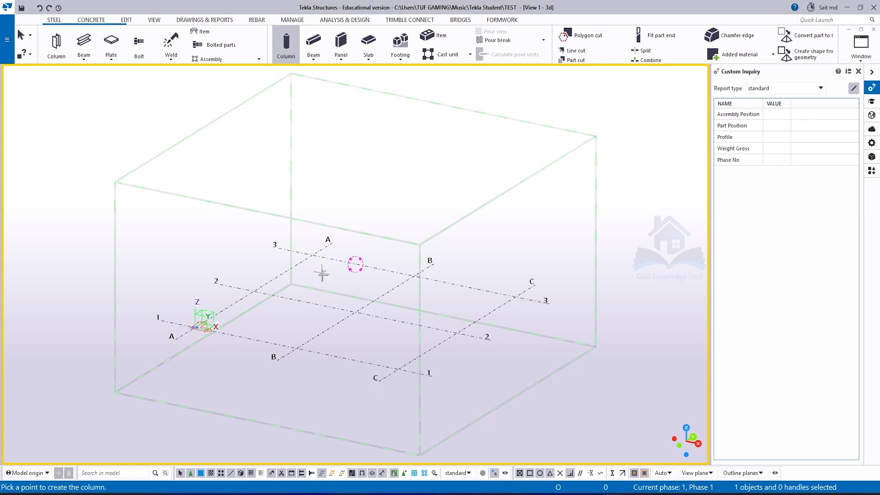
{"action": "left_click", "coordinate": [355, 311]}
{"action": "right_click", "coordinate": [408, 169]}
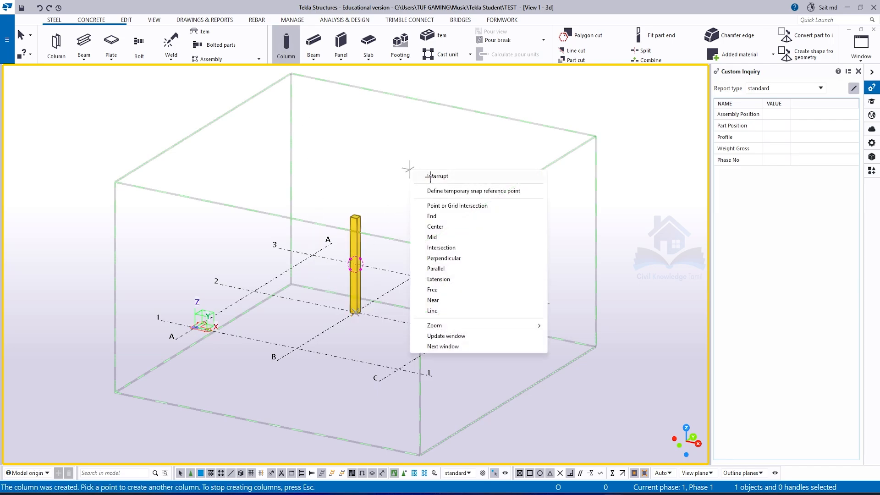
{"action": "left_click", "coordinate": [430, 176]}
{"action": "left_click", "coordinate": [362, 253]}
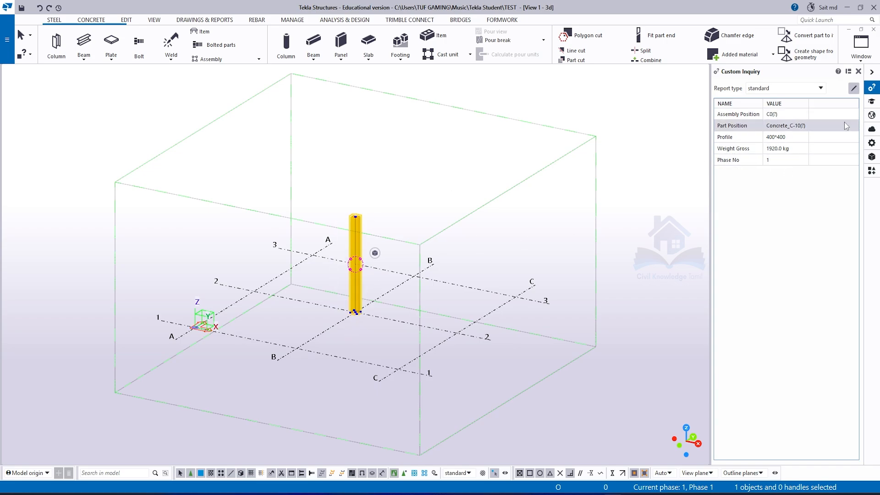
- Show the Instructor guidance and create a steel column at grid intersection B-1, ending the command
{"action": "left_click", "coordinate": [872, 103]}
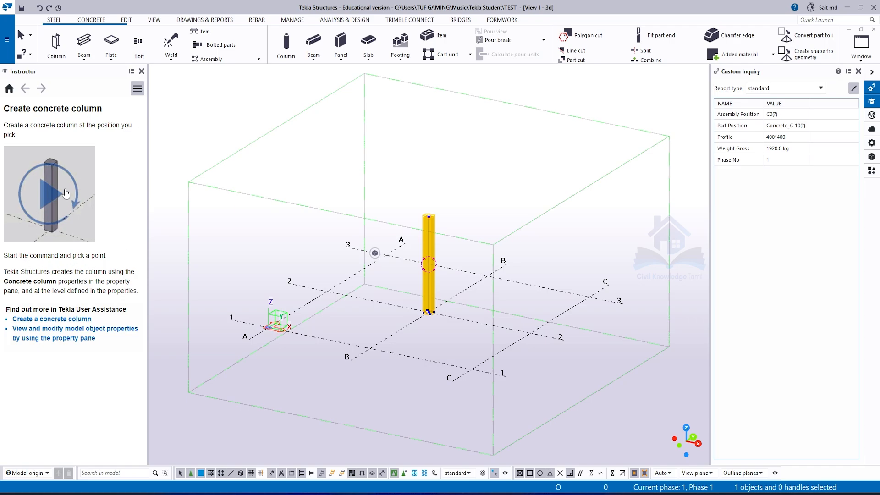
{"action": "left_click", "coordinate": [57, 46]}
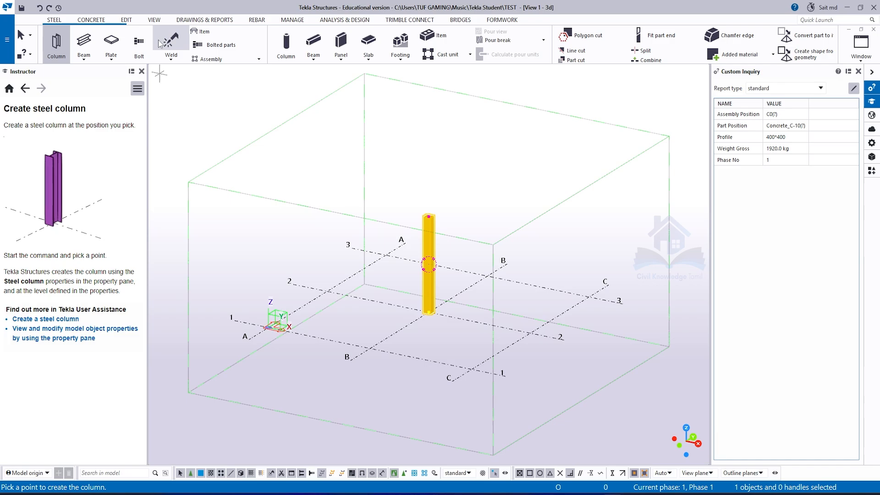
{"action": "left_click", "coordinate": [370, 349]}
{"action": "right_click", "coordinate": [330, 153]}
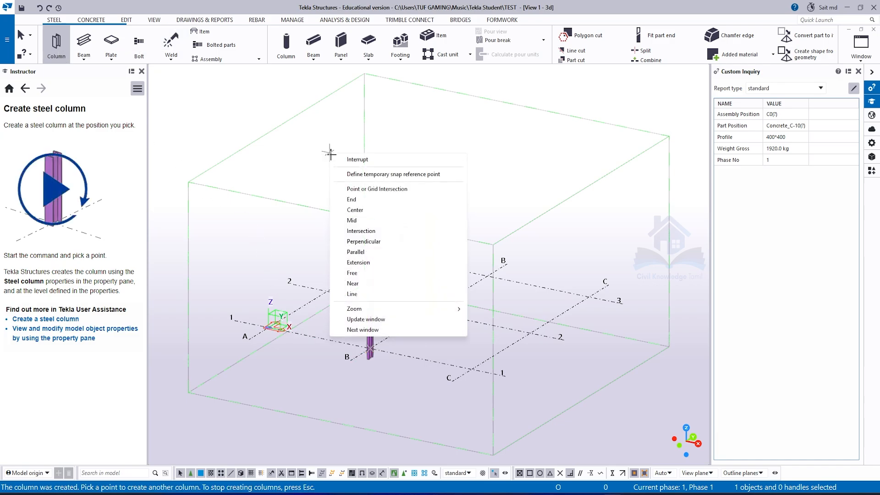
{"action": "left_click", "coordinate": [353, 159]}
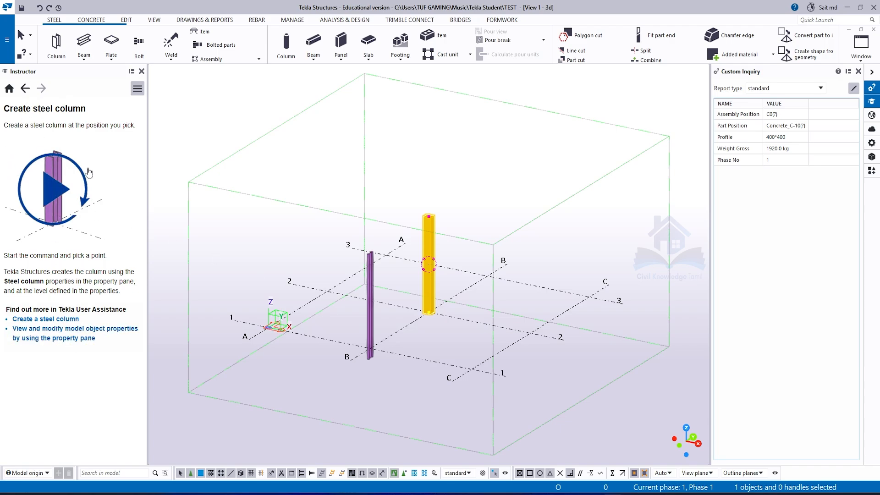
- Open the Tekla Online help and community resources
{"action": "left_click", "coordinate": [876, 119]}
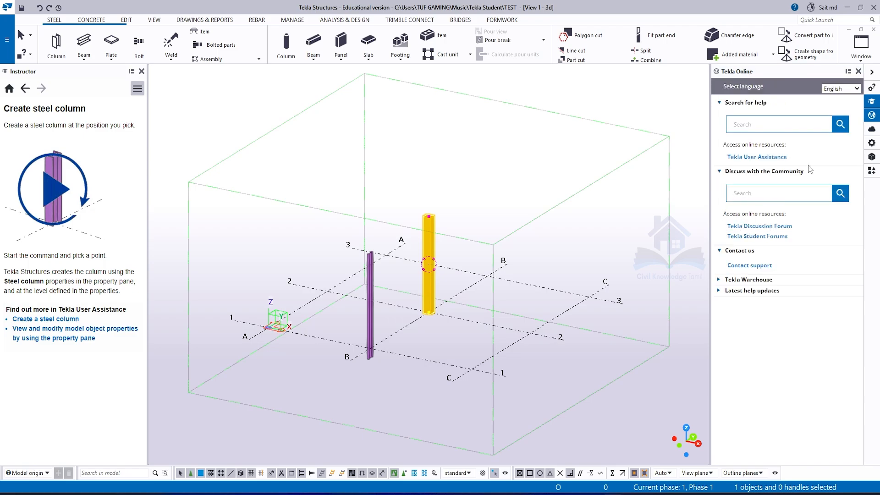
- Show the Point clouds pane, and switch to the properties of the selected concrete column
{"action": "left_click", "coordinate": [871, 129]}
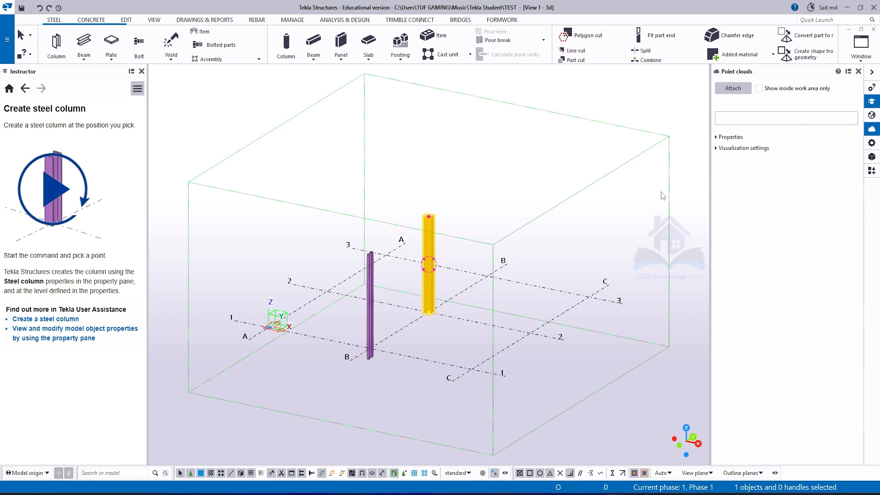
{"action": "right_click", "coordinate": [872, 145]}
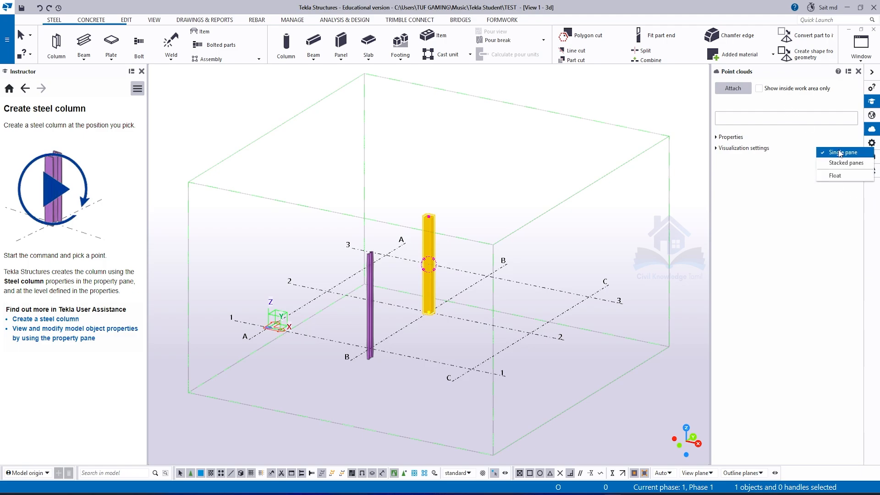
{"action": "left_click", "coordinate": [871, 143]}
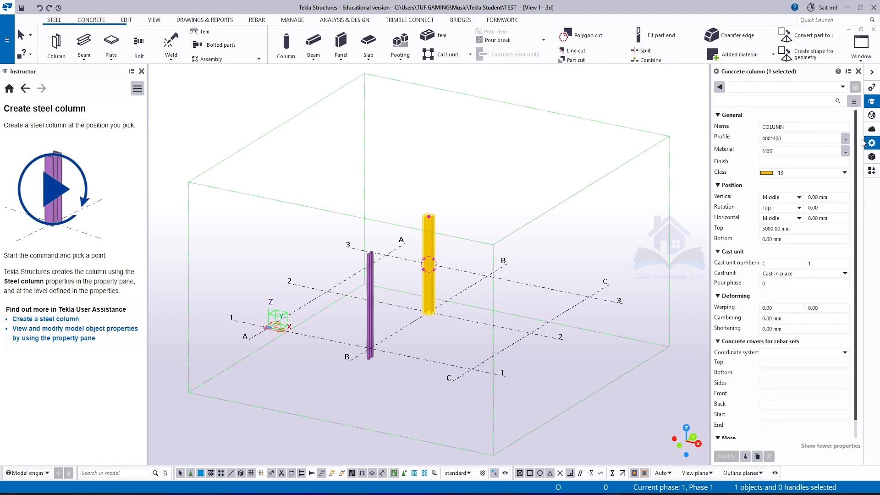
- Set the top level of the concrete column at grid intersection B-2 to 3000 mm and deselect the column
{"action": "left_click", "coordinate": [445, 194]}
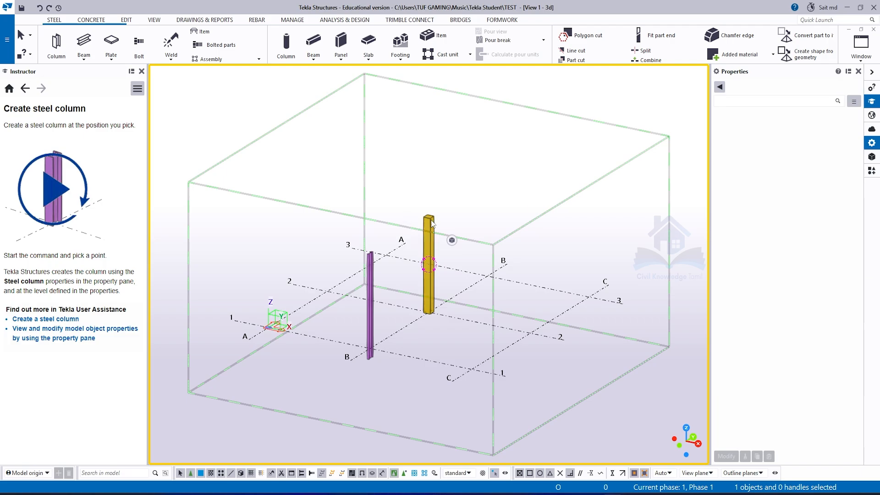
{"action": "left_click", "coordinate": [427, 224]}
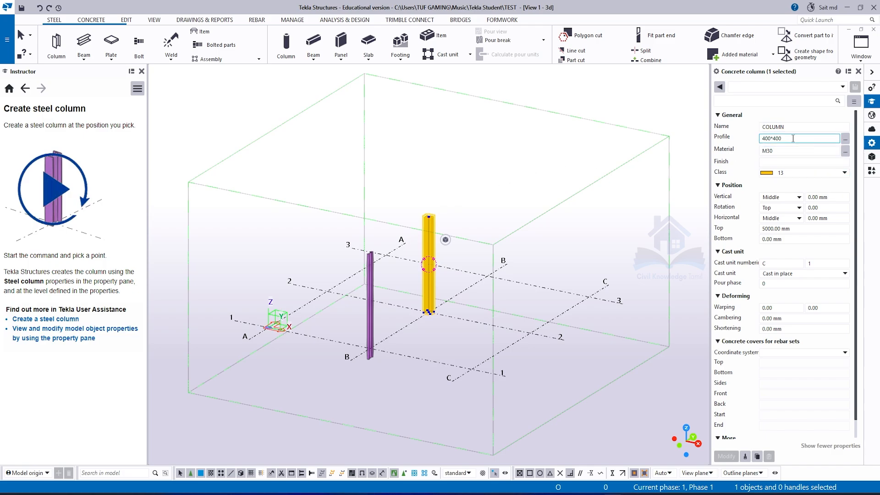
{"action": "left_click", "coordinate": [803, 228]}
{"action": "left_click_drag", "start_coordinate": [802, 228], "coordinate": [699, 228]}
{"action": "type", "text": "3000"}
{"action": "key", "text": "Return"}
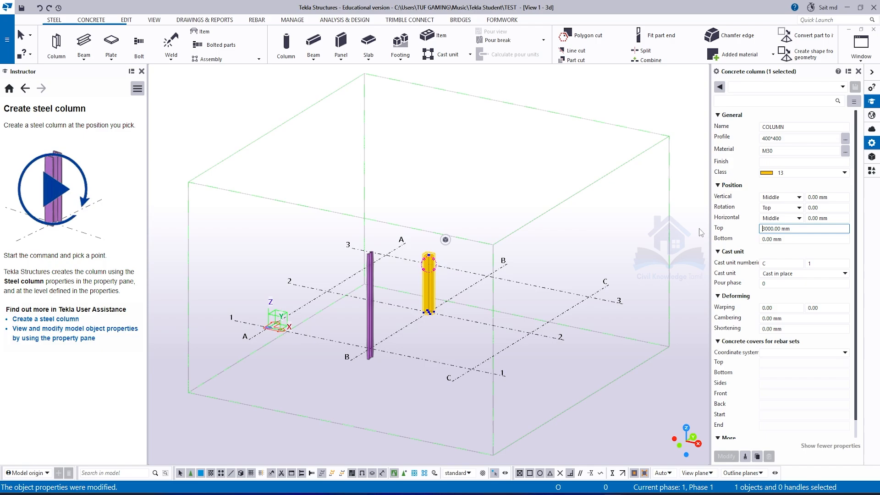
{"action": "right_click", "coordinate": [445, 174]}
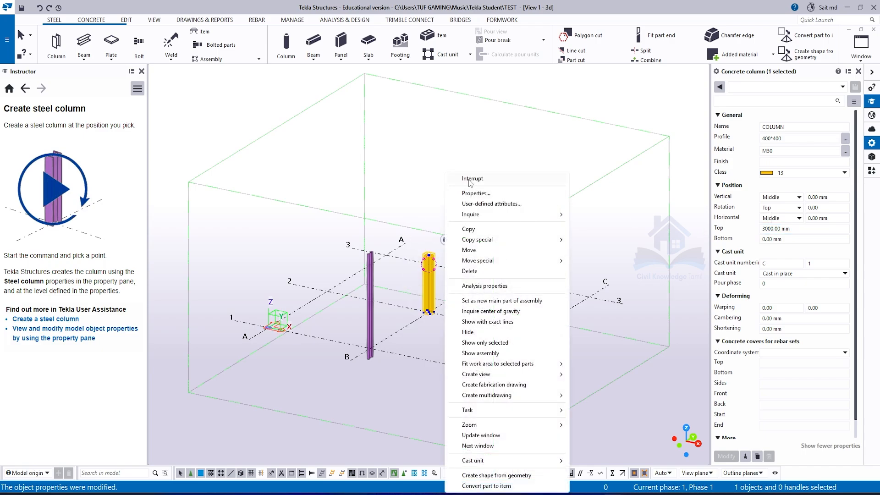
{"action": "left_click", "coordinate": [470, 179]}
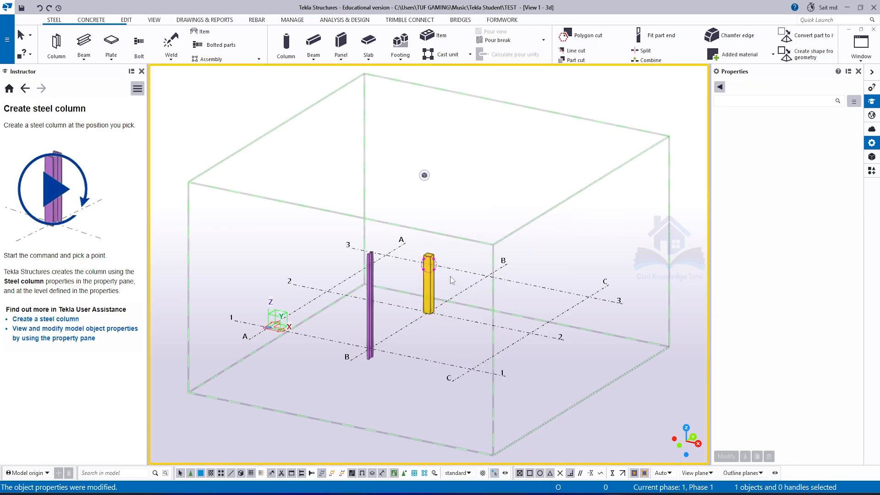
- Show the Reference Models and Applications & components panes in turn, and close the Instructor pane
{"action": "left_click", "coordinate": [872, 156]}
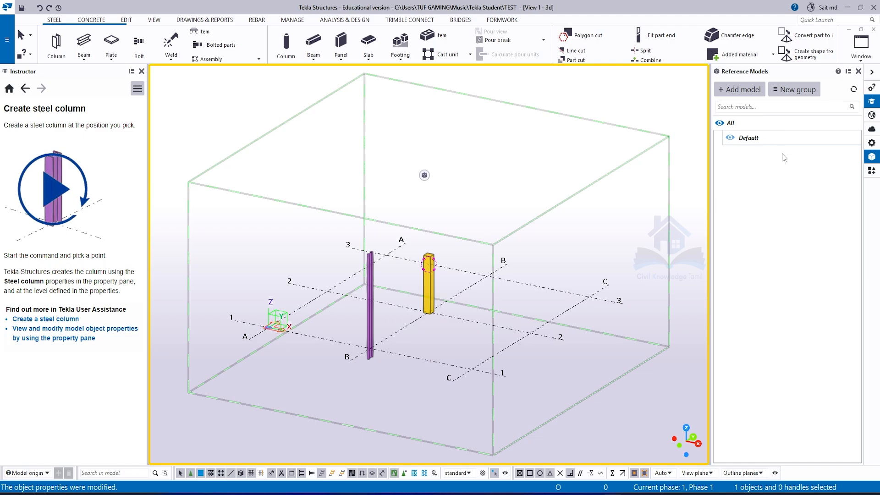
{"action": "left_click", "coordinate": [871, 170]}
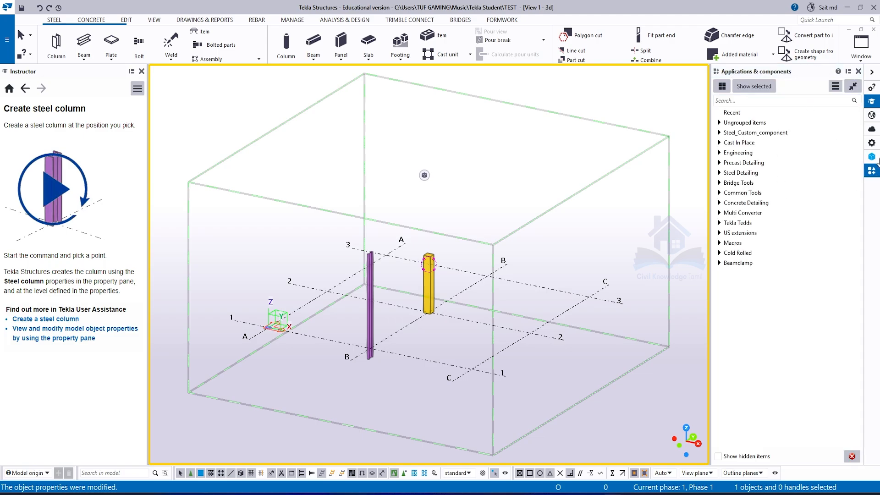
{"action": "left_click", "coordinate": [142, 71]}
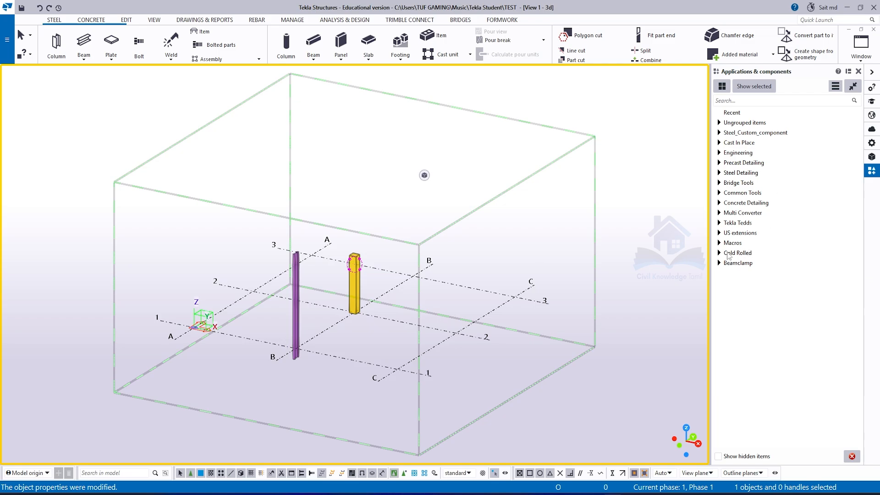
- Search the components for "base", add Base plate (1042) to the foot of the steel column at B-1, and end the command
{"action": "left_click", "coordinate": [770, 101]}
{"action": "type", "text": "base"}
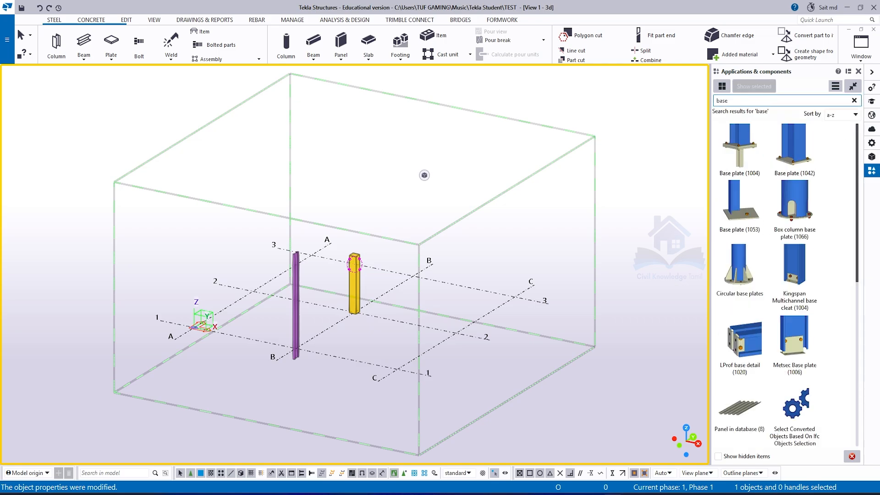
{"action": "left_click", "coordinate": [786, 151]}
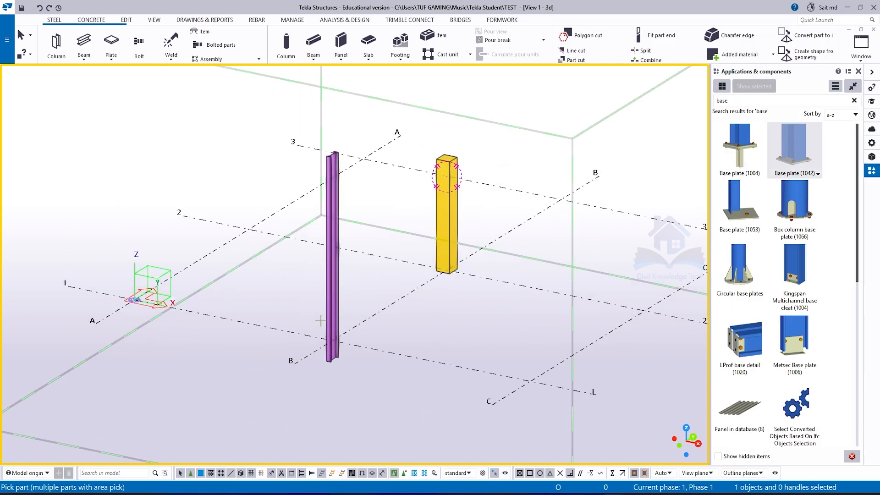
{"action": "left_click", "coordinate": [296, 339]}
{"action": "scroll", "coordinate": [295, 353], "scroll_direction": "up", "scroll_amount": 5}
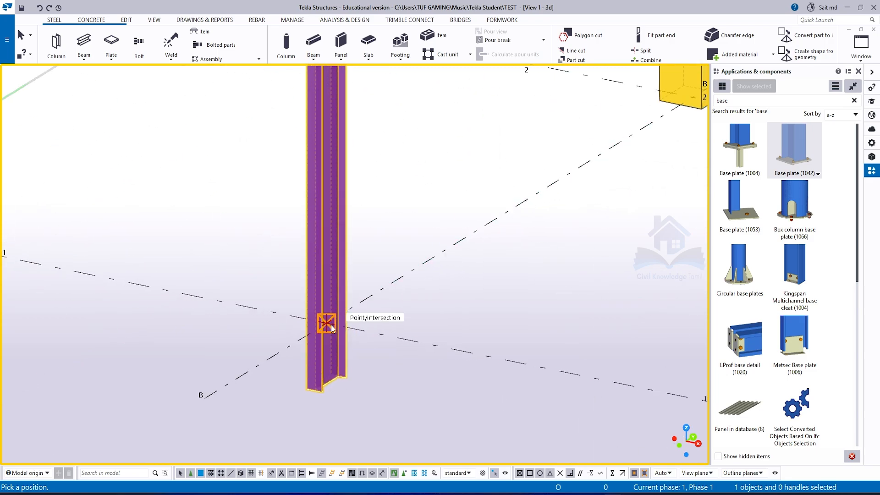
{"action": "left_click", "coordinate": [338, 312]}
{"action": "right_click", "coordinate": [390, 192]}
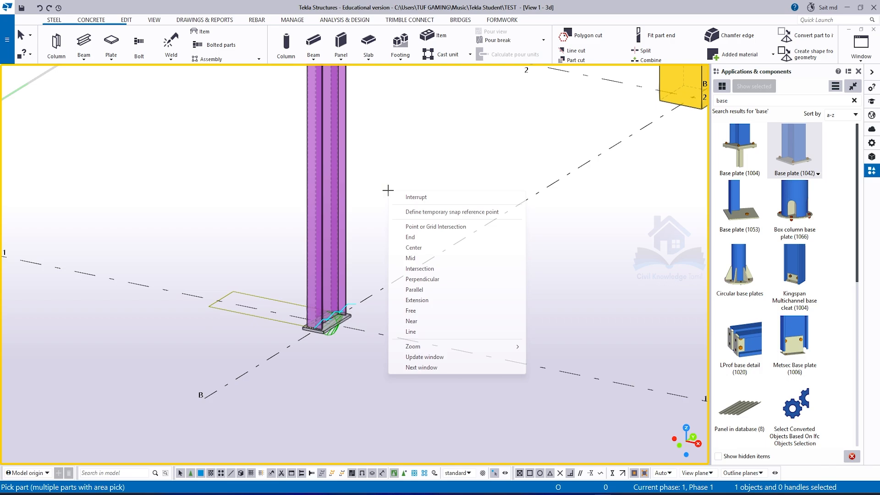
{"action": "left_click", "coordinate": [411, 197]}
- Inspect the new base plate connection up close, open its Base plate (1042) settings, and close them without changes
{"action": "scroll", "coordinate": [320, 323], "scroll_direction": "up", "scroll_amount": 5}
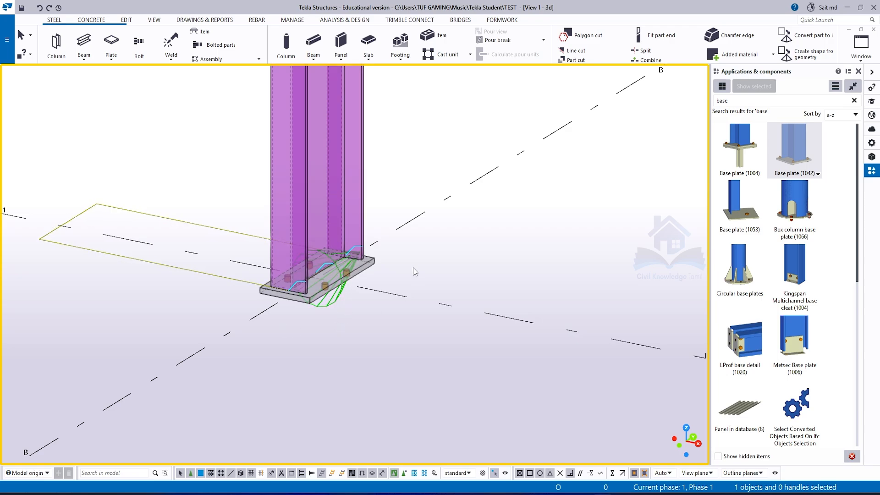
{"action": "scroll", "coordinate": [320, 313], "scroll_direction": "down", "scroll_amount": 4}
{"action": "scroll", "coordinate": [319, 316], "scroll_direction": "up", "scroll_amount": 3}
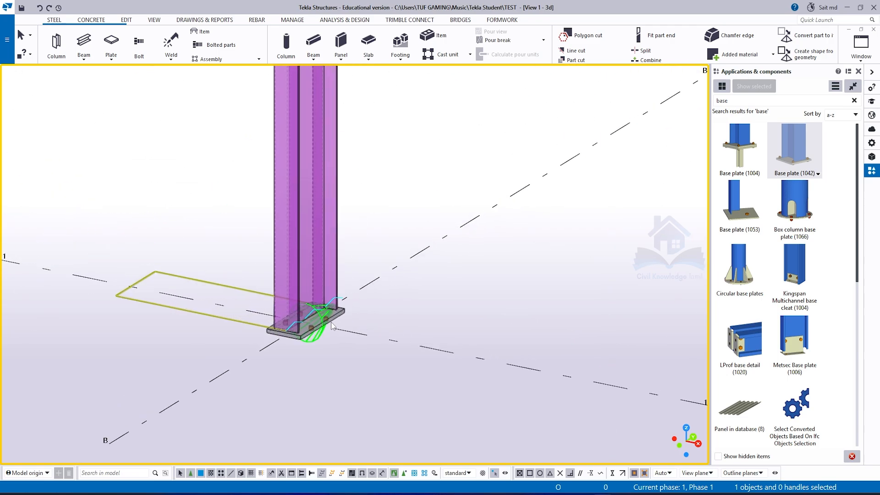
{"action": "double_click", "coordinate": [332, 325]}
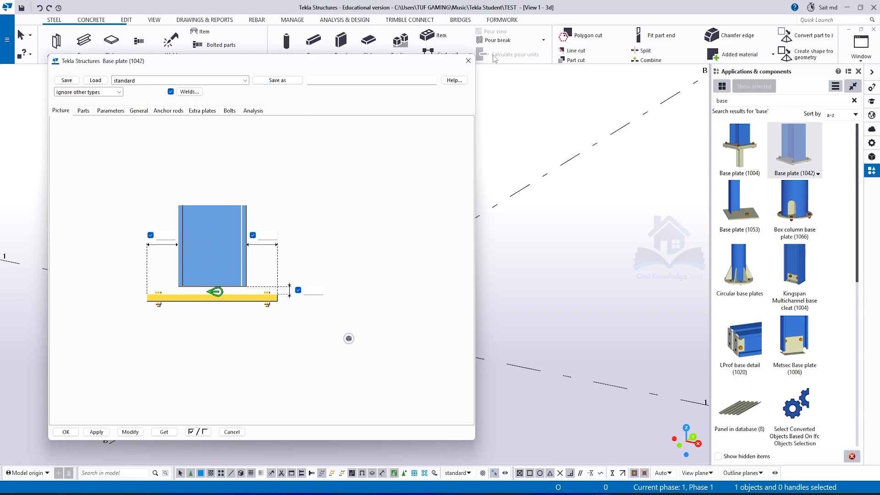
{"action": "left_click", "coordinate": [468, 60]}
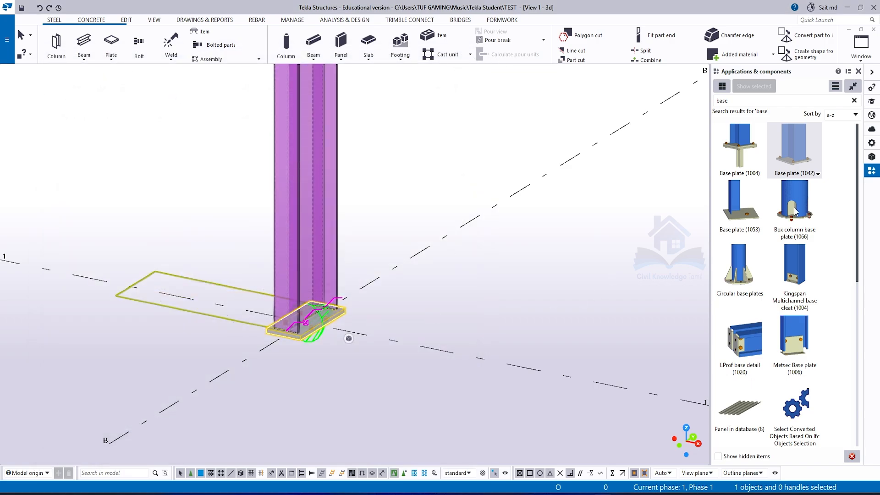
- Close the Applications & components pane, with both columns and the surrounding grid in view
{"action": "scroll", "coordinate": [310, 401], "scroll_direction": "down", "scroll_amount": 3}
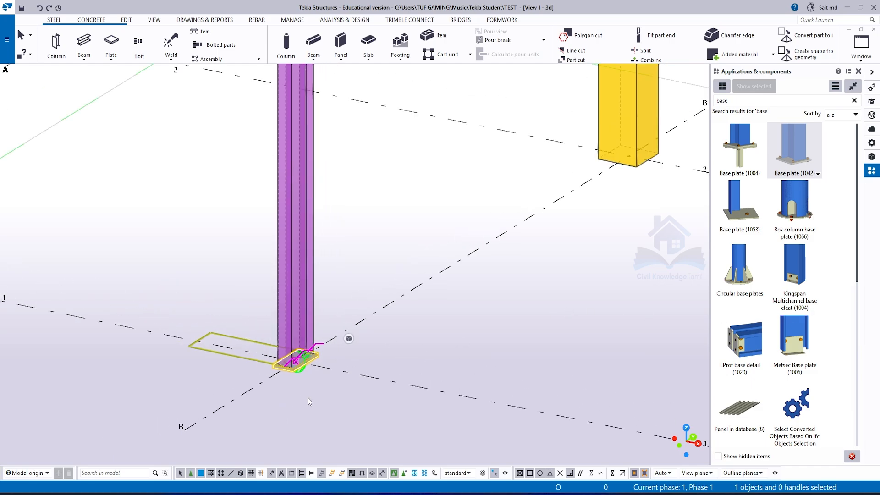
{"action": "scroll", "coordinate": [391, 372], "scroll_direction": "down", "scroll_amount": 5}
{"action": "scroll", "coordinate": [375, 375], "scroll_direction": "up", "scroll_amount": 3}
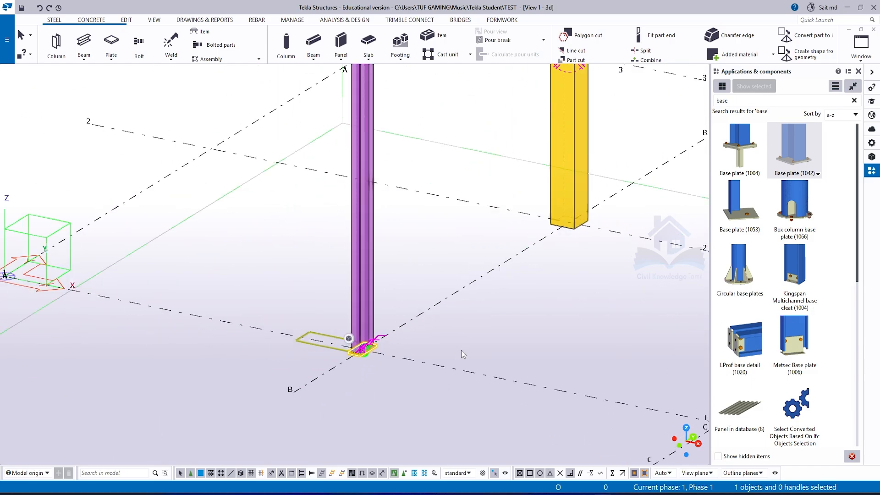
{"action": "scroll", "coordinate": [461, 350], "scroll_direction": "down", "scroll_amount": 3}
{"action": "left_click", "coordinate": [858, 72]}
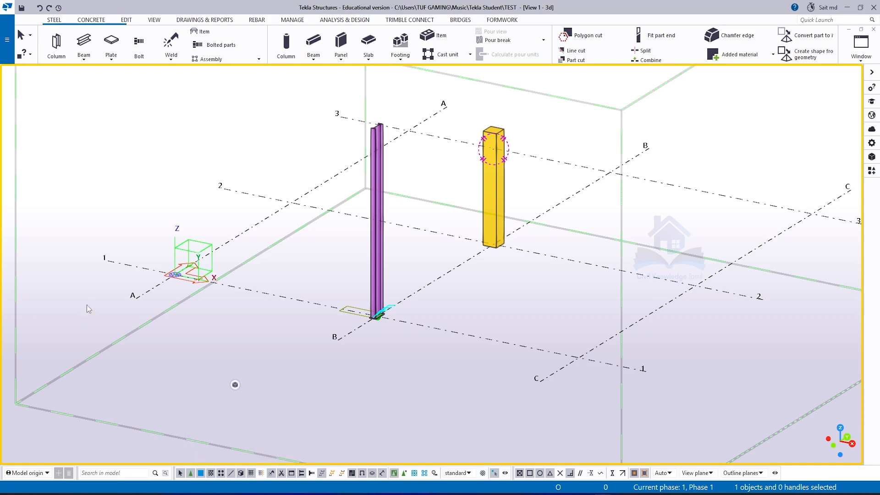
- Select the steel column and the concrete column alternately, and then the grid, to show how model objects are selected
{"action": "left_click", "coordinate": [383, 190]}
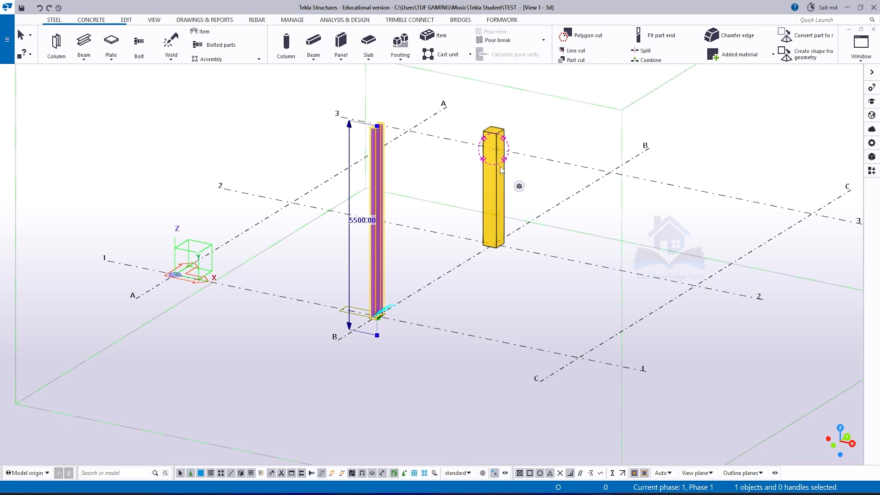
{"action": "left_click", "coordinate": [497, 181]}
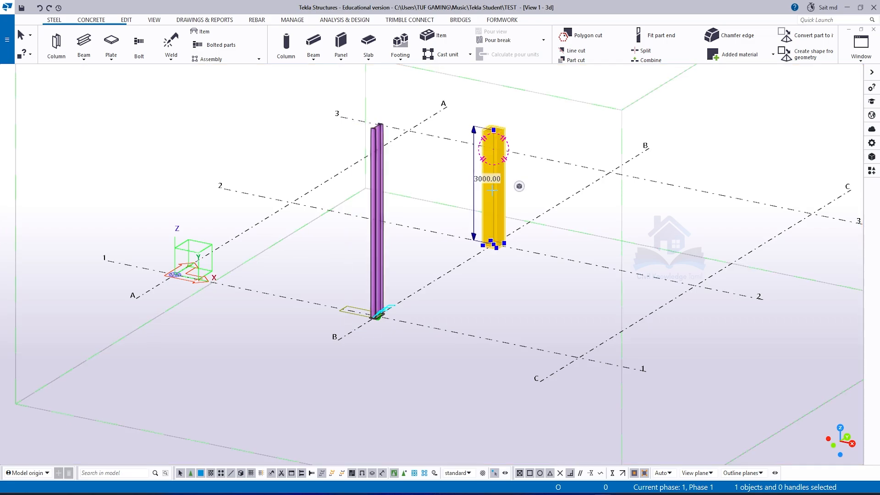
{"action": "left_click", "coordinate": [379, 180]}
{"action": "left_click", "coordinate": [492, 180]}
{"action": "left_click", "coordinate": [323, 183]}
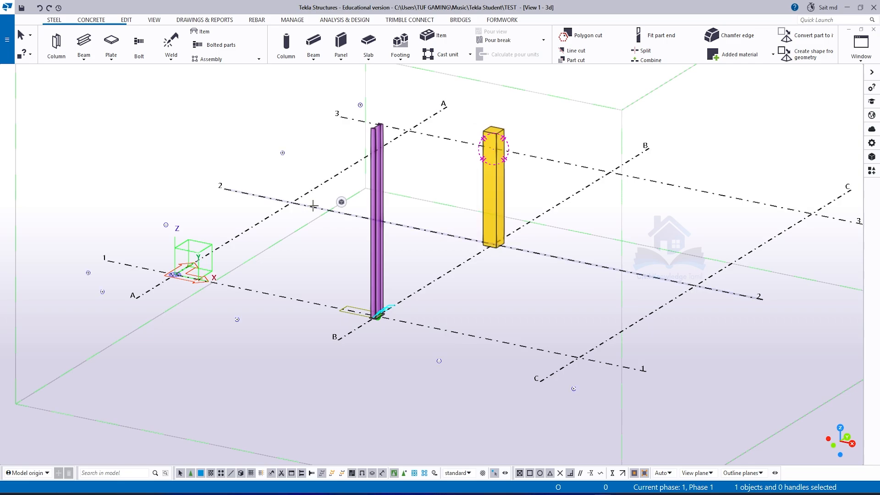
{"action": "left_click", "coordinate": [314, 206]}
{"action": "left_click", "coordinate": [314, 189]}
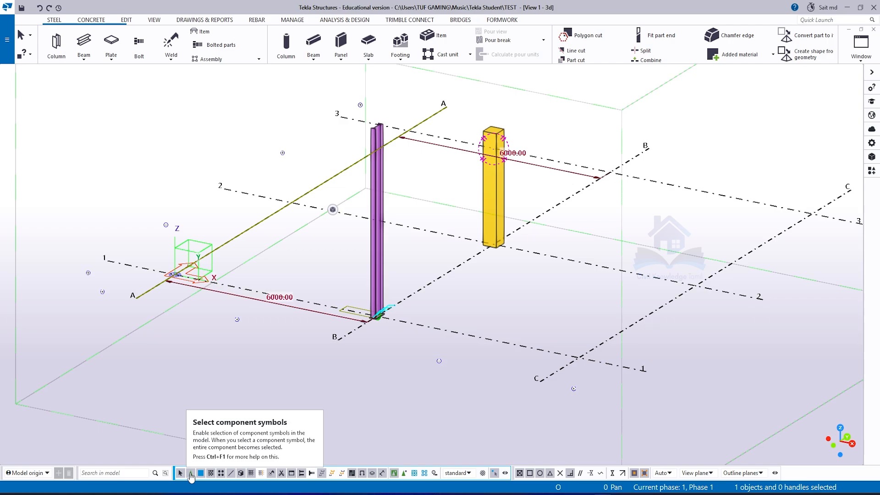
- Clear the grid selection and pick the base plate connection at the foot of the steel column to demonstrate component selection
{"action": "scroll", "coordinate": [367, 331], "scroll_direction": "up", "scroll_amount": 5}
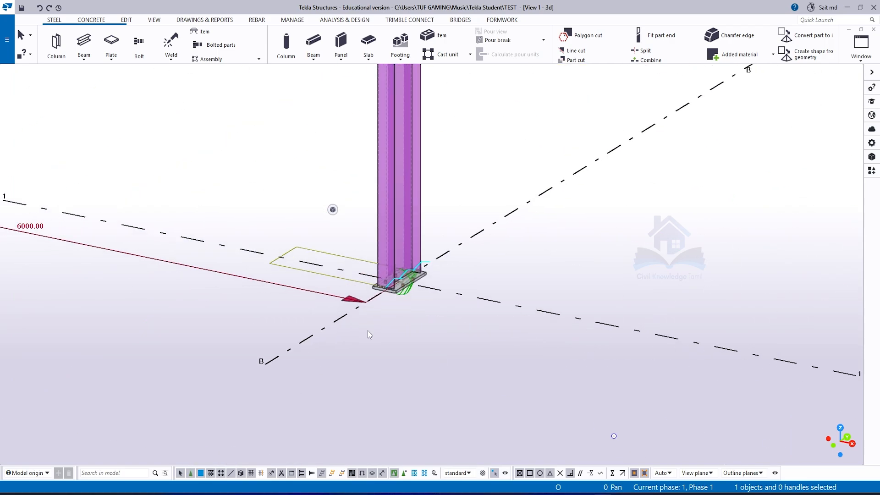
{"action": "right_click", "coordinate": [498, 244]}
{"action": "left_click", "coordinate": [512, 251]}
{"action": "left_click", "coordinate": [418, 278]}
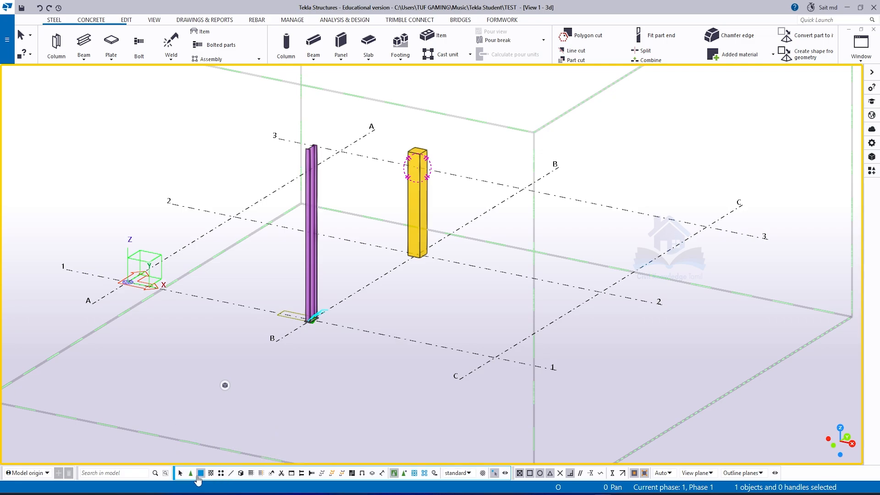
- Try individual selection switches, including the one for grid lines only, and enable selection of all object types again
{"action": "left_click", "coordinate": [220, 473]}
{"action": "double_click", "coordinate": [259, 476]}
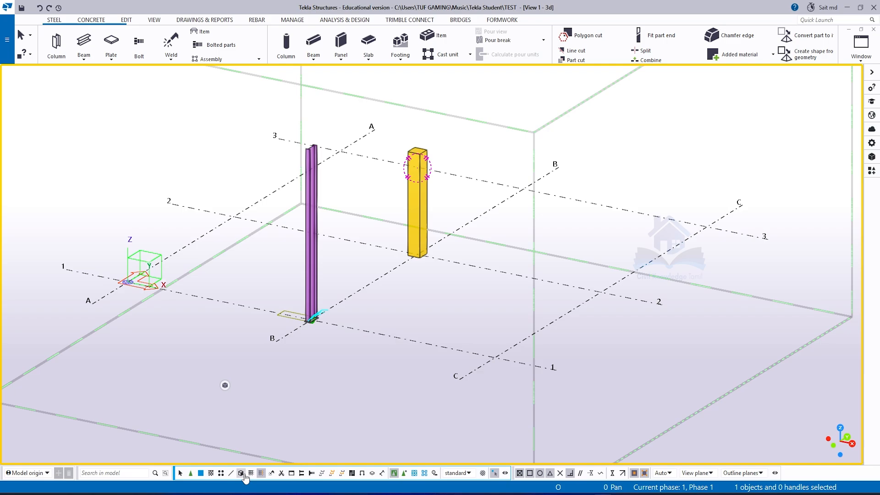
{"action": "left_click", "coordinate": [181, 475]}
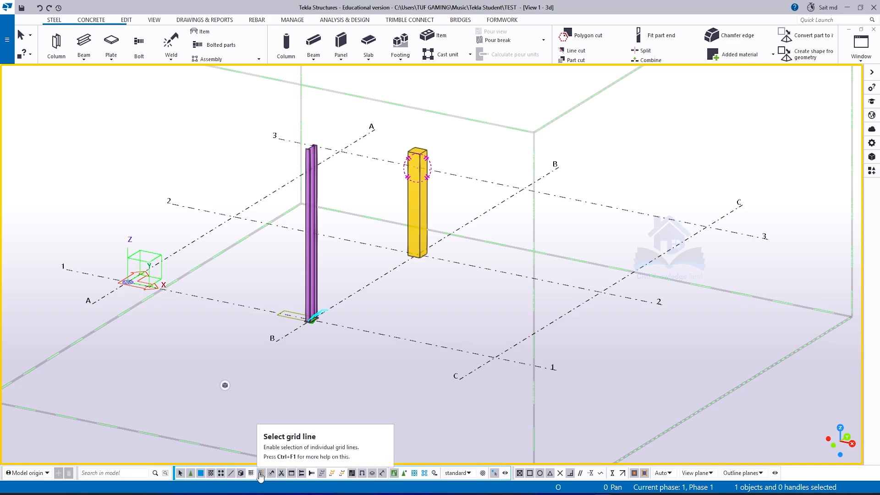
- Select grid lines 1, C, B and A one by one, and then the whole grid, to compare the two selection modes
{"action": "left_click", "coordinate": [374, 334]}
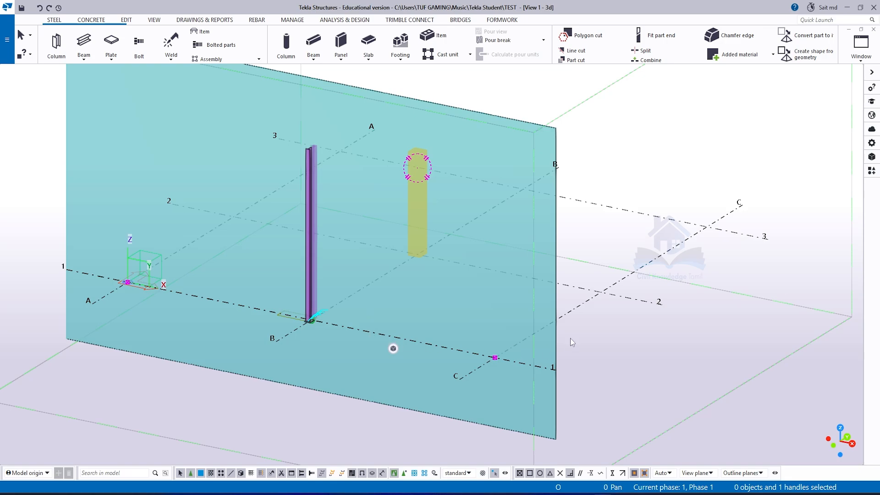
{"action": "left_click", "coordinate": [573, 311]}
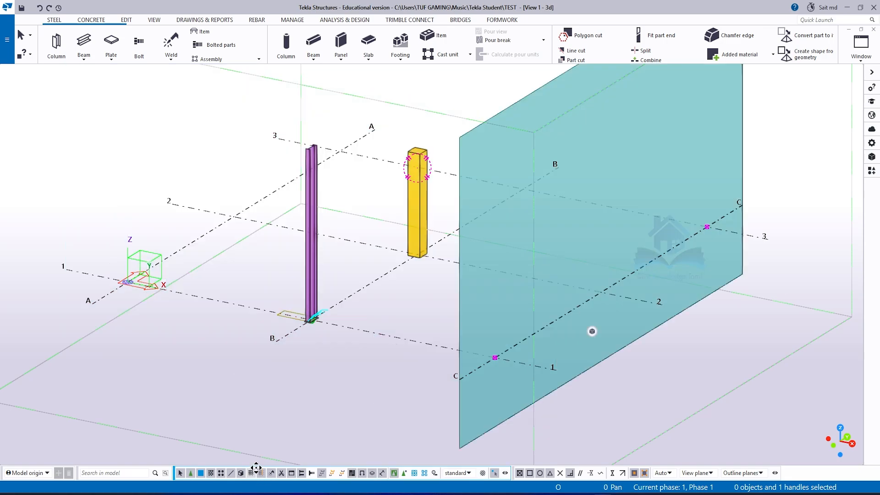
{"action": "left_click", "coordinate": [359, 290]}
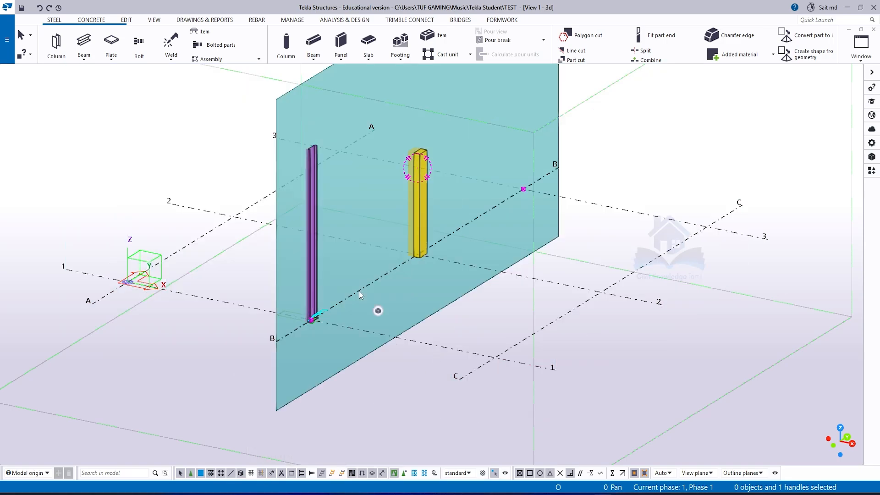
{"action": "left_click", "coordinate": [188, 242]}
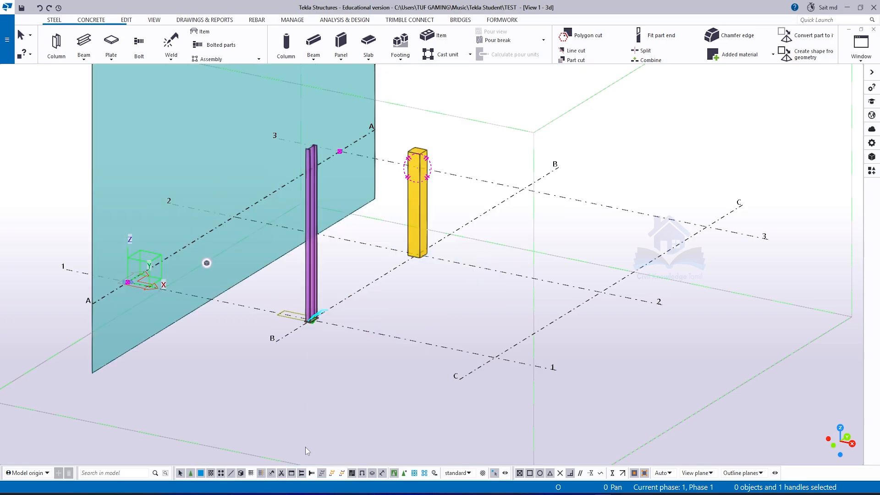
{"action": "left_click", "coordinate": [379, 245]}
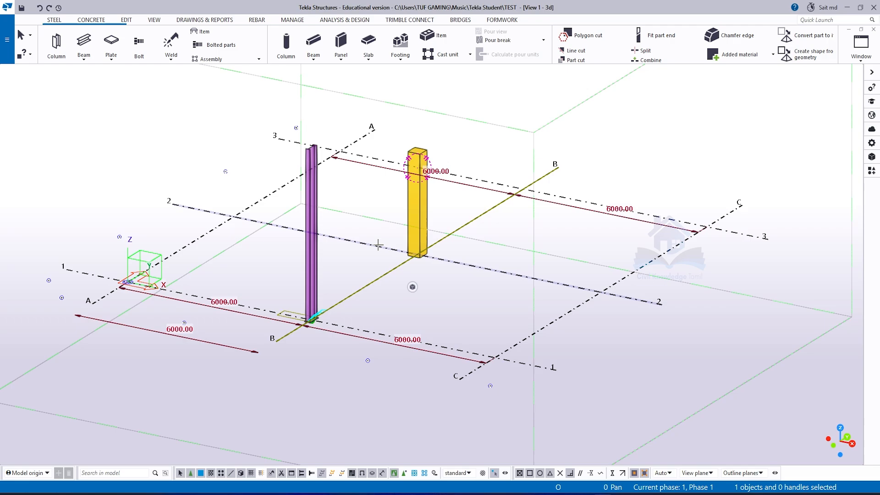
- Enable component selection and view the properties of the base plate (1042) connection at the foot of the steel column
{"action": "scroll", "coordinate": [313, 321], "scroll_direction": "up", "scroll_amount": 10}
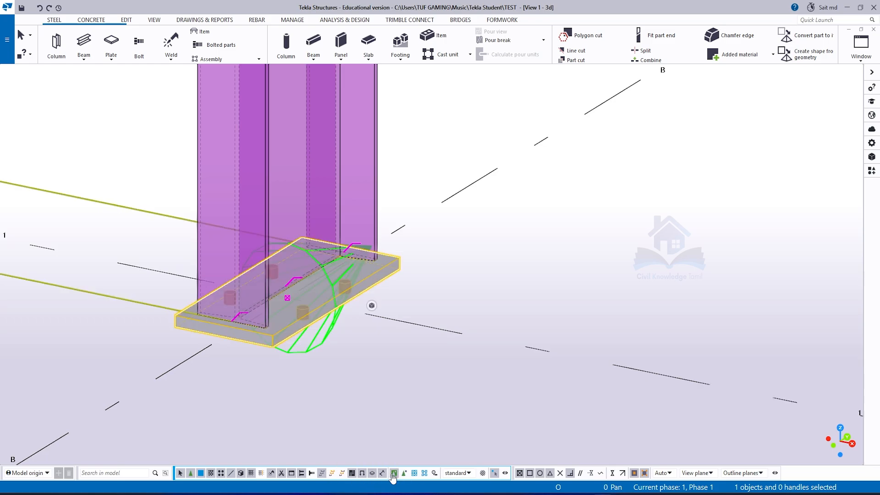
{"action": "left_click", "coordinate": [393, 473]}
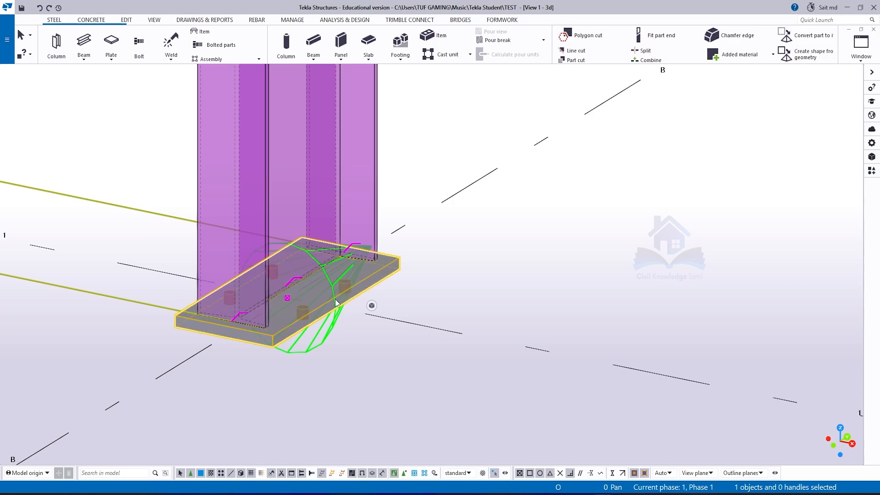
{"action": "double_click", "coordinate": [357, 281]}
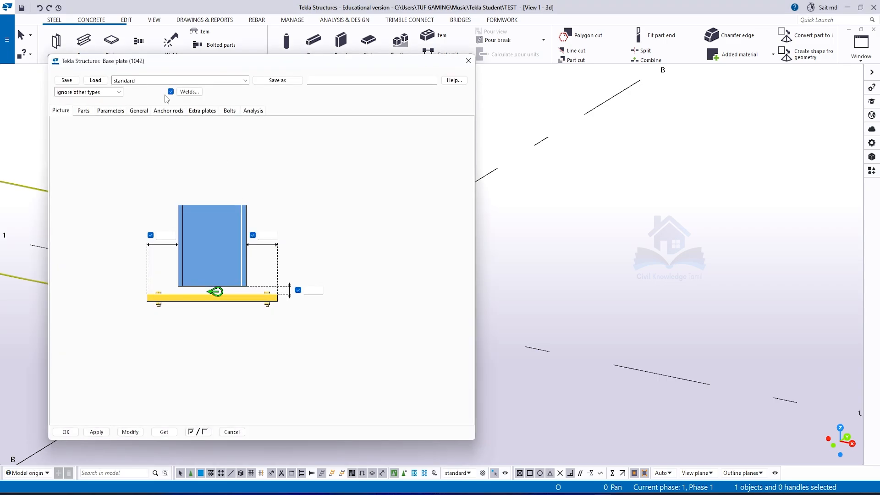
{"action": "left_click", "coordinate": [468, 61]}
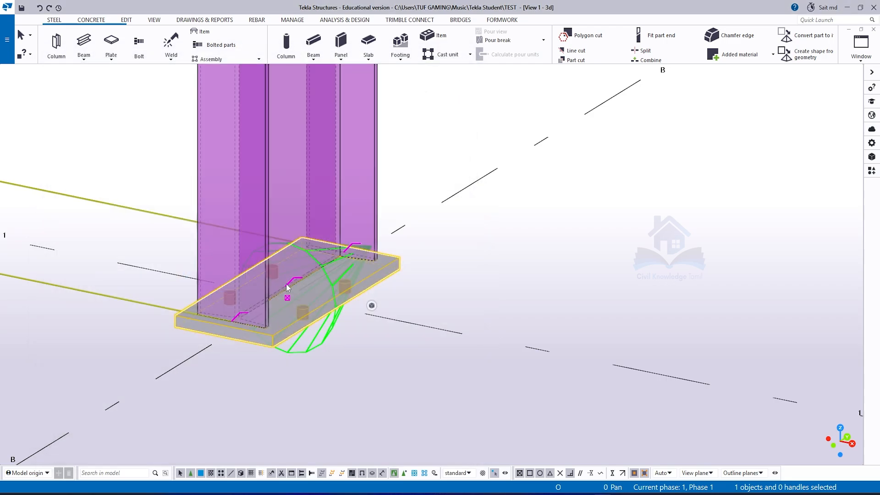
- Switch to selecting objects in components, pick the base plate's bolts and the plate individually, and clear the selection
{"action": "left_click", "coordinate": [405, 474]}
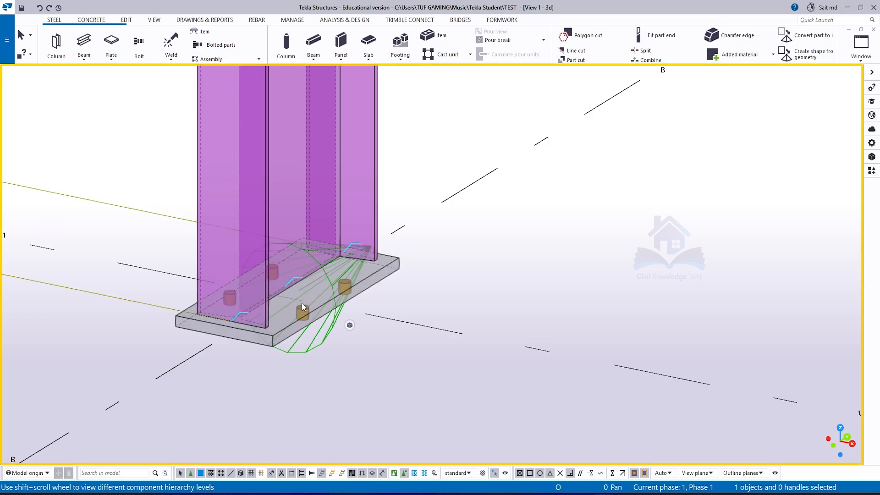
{"action": "left_click", "coordinate": [303, 313]}
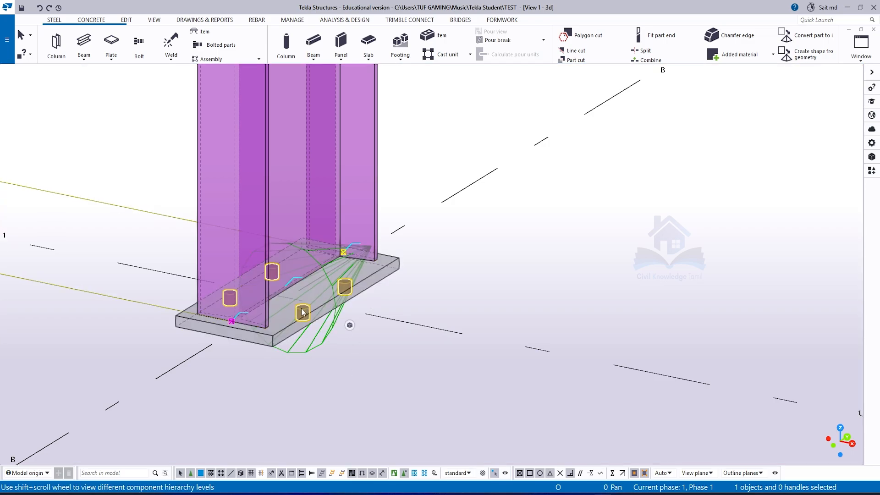
{"action": "left_click", "coordinate": [271, 337]}
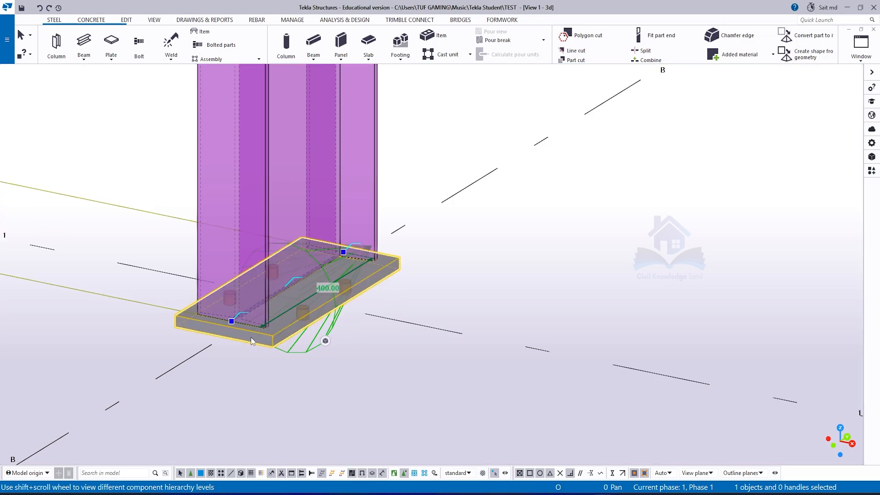
{"action": "left_click", "coordinate": [345, 285]}
{"action": "left_click", "coordinate": [424, 429]}
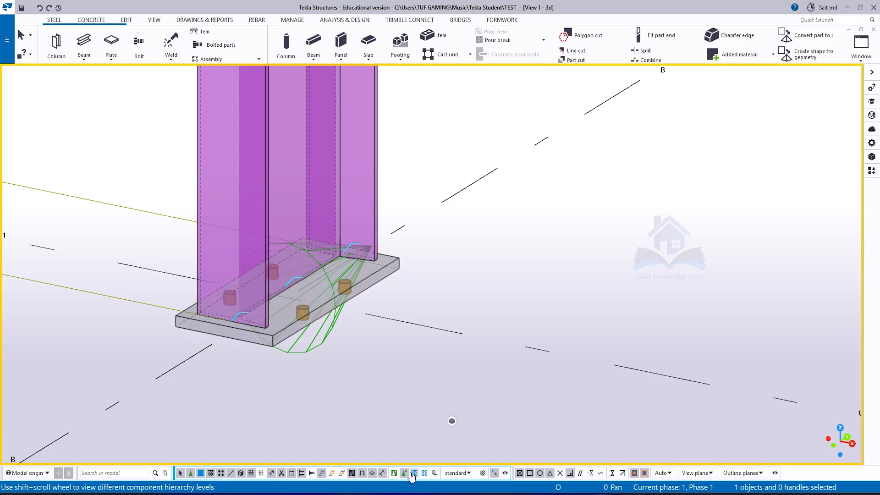
- Switch to assembly selection, select the steel column together with its base plate as one assembly, and inspect its foot
{"action": "scroll", "coordinate": [430, 369], "scroll_direction": "down", "scroll_amount": 3}
{"action": "scroll", "coordinate": [369, 374], "scroll_direction": "down", "scroll_amount": 5}
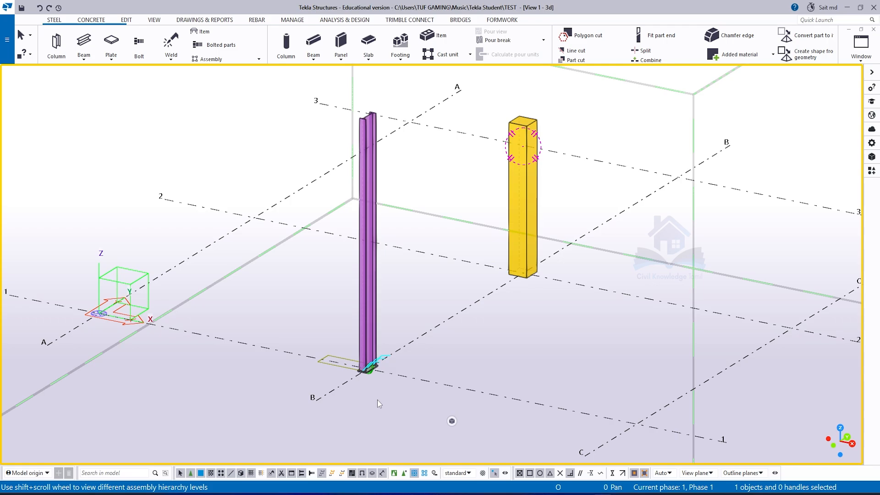
{"action": "left_click", "coordinate": [368, 323]}
{"action": "scroll", "coordinate": [386, 403], "scroll_direction": "up", "scroll_amount": 3}
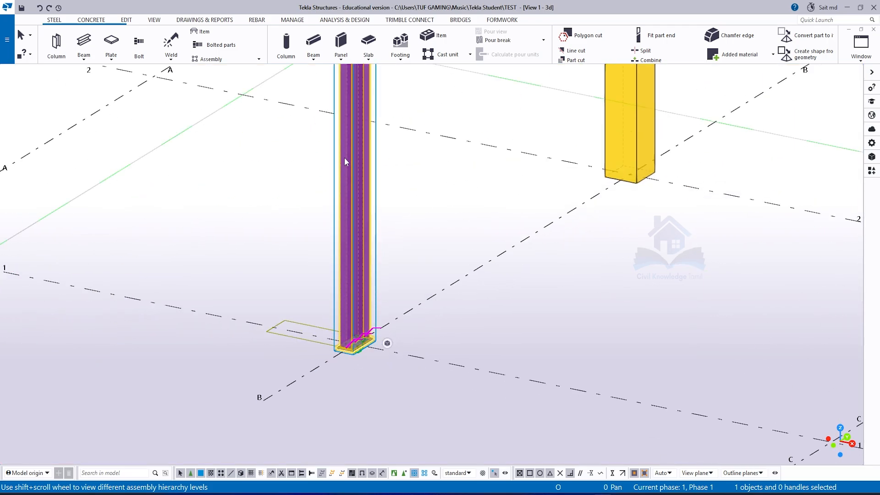
{"action": "scroll", "coordinate": [362, 373], "scroll_direction": "up", "scroll_amount": 3}
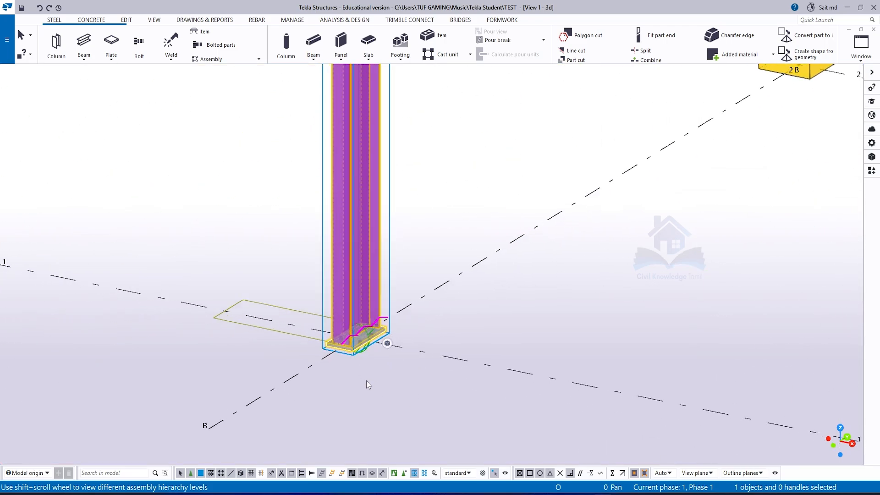
{"action": "scroll", "coordinate": [376, 394], "scroll_direction": "up", "scroll_amount": 2}
{"action": "scroll", "coordinate": [376, 394], "scroll_direction": "down", "scroll_amount": 4}
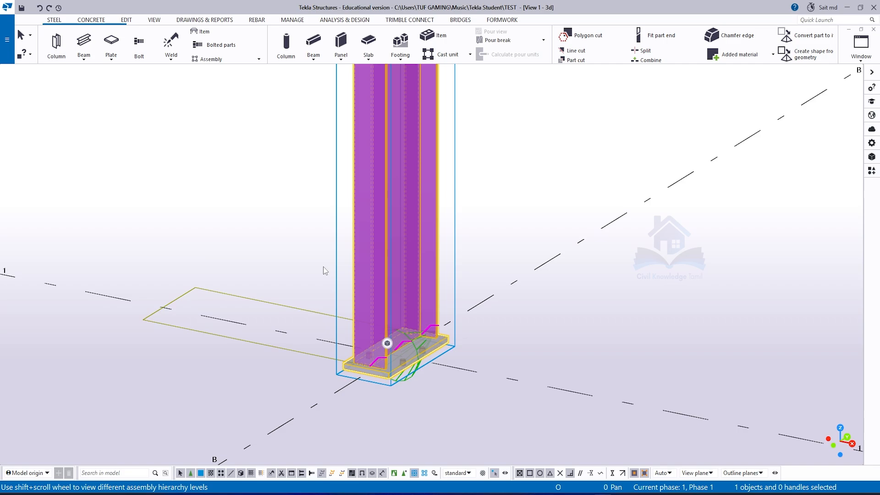
{"action": "scroll", "coordinate": [563, 287], "scroll_direction": "down", "scroll_amount": 5}
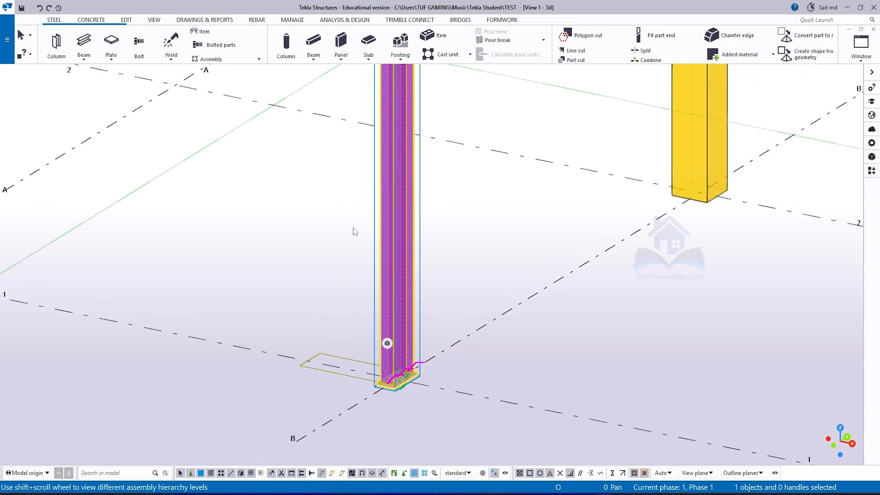
{"action": "scroll", "coordinate": [422, 301], "scroll_direction": "down", "scroll_amount": 3}
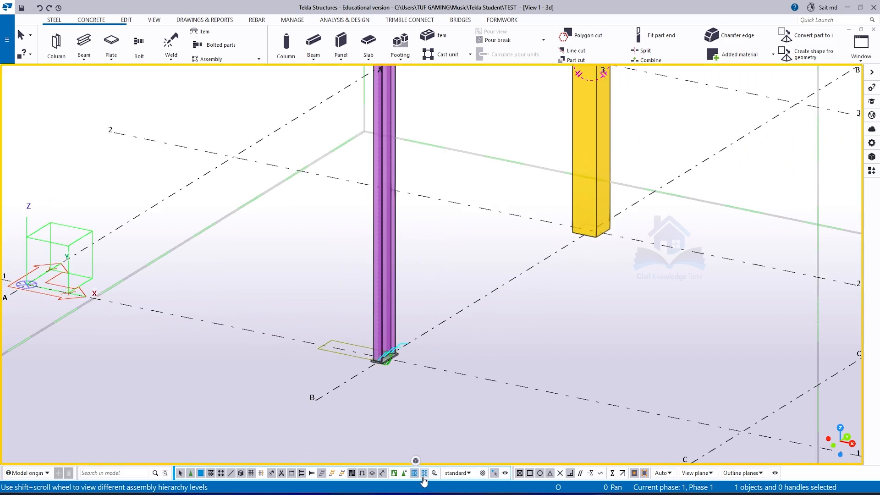
- Switch to selecting objects in assemblies, and pick the steel column and its base plate as separate parts
{"action": "left_click", "coordinate": [424, 474]}
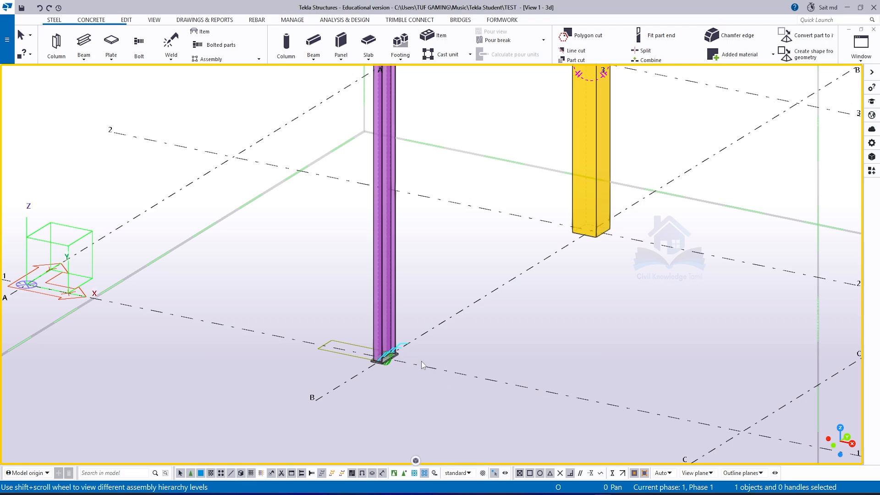
{"action": "left_click", "coordinate": [381, 336]}
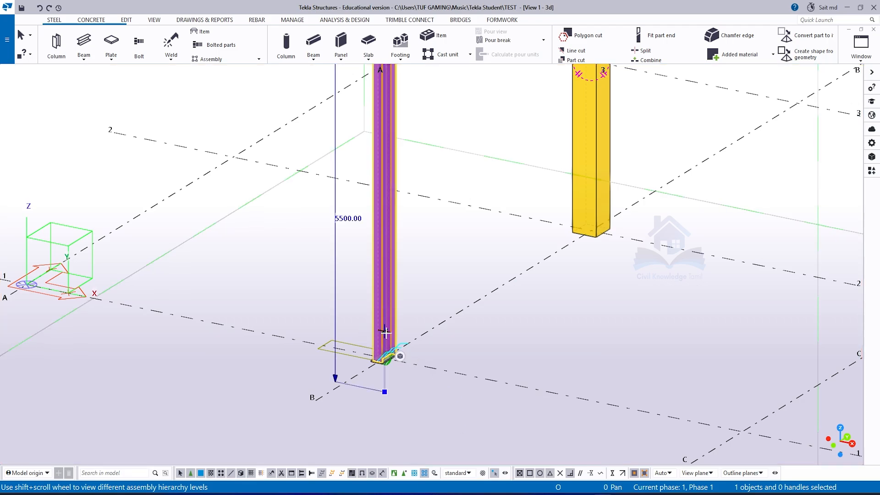
{"action": "scroll", "coordinate": [389, 353], "scroll_direction": "up", "scroll_amount": 2}
{"action": "scroll", "coordinate": [391, 358], "scroll_direction": "up", "scroll_amount": 2}
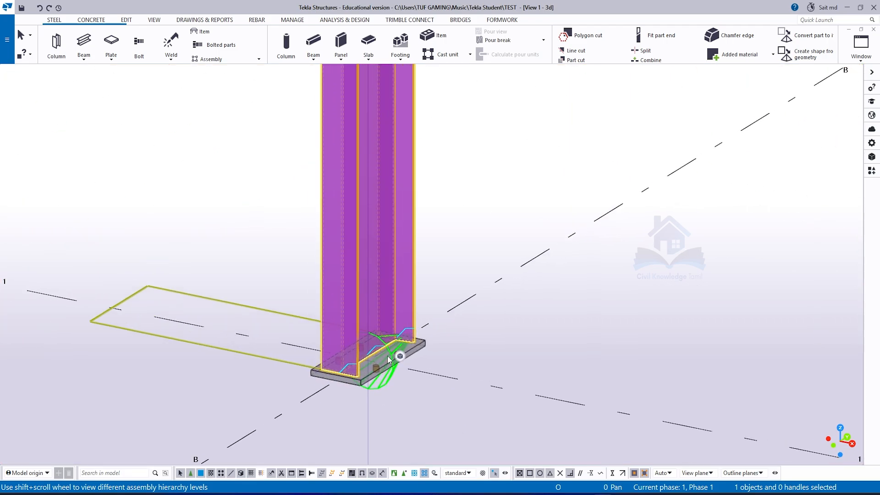
{"action": "left_click", "coordinate": [355, 379]}
{"action": "scroll", "coordinate": [366, 412], "scroll_direction": "down", "scroll_amount": 2}
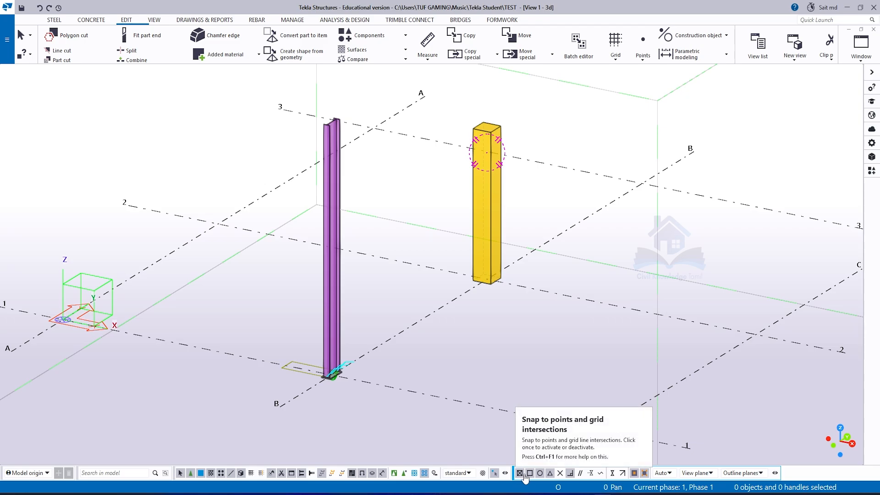
- Create a steel beam from the top of the steel column, running orthogonally towards grid line A, and end the Beam command
{"action": "left_click", "coordinate": [634, 473]}
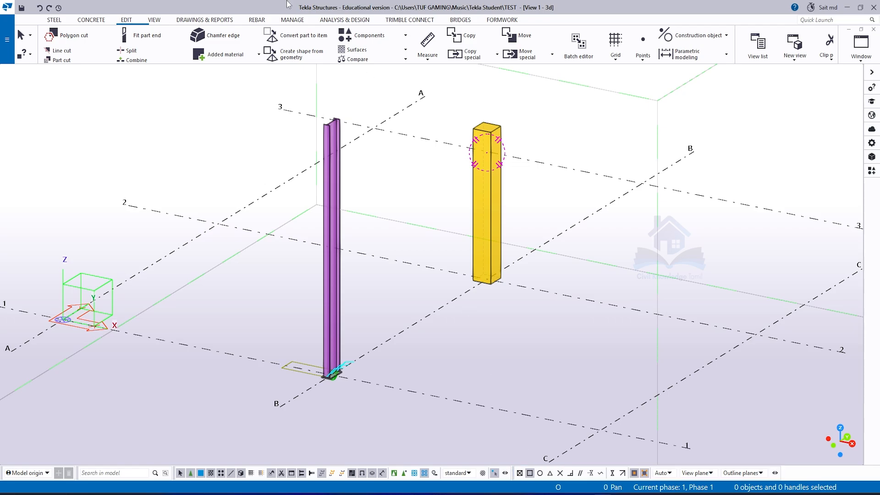
{"action": "left_click", "coordinate": [54, 20]}
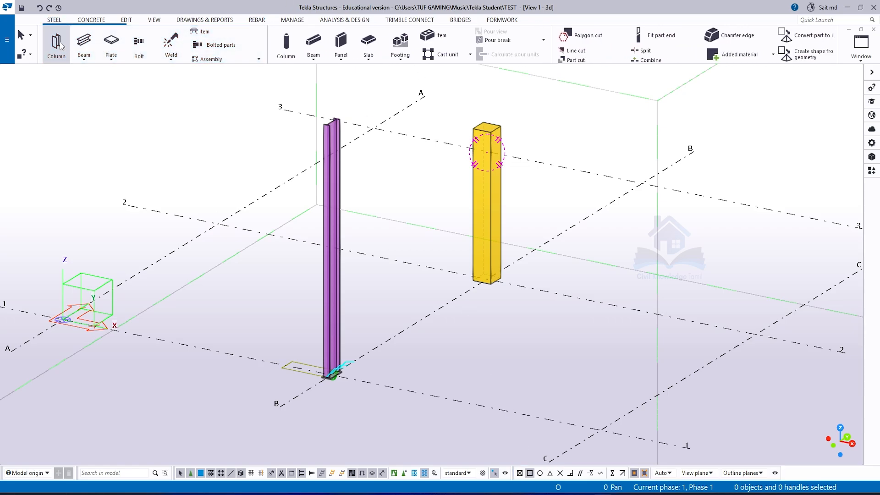
{"action": "left_click", "coordinate": [84, 43]}
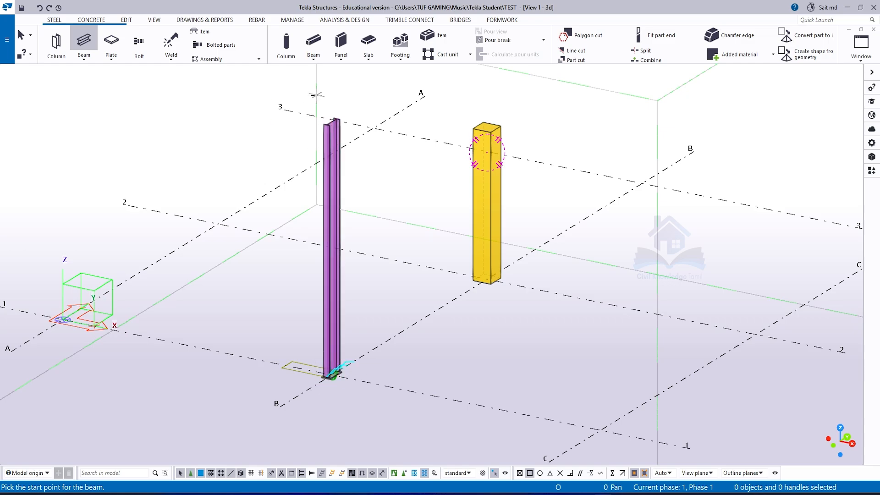
{"action": "left_click", "coordinate": [331, 120]}
{"action": "left_click", "coordinate": [214, 97]}
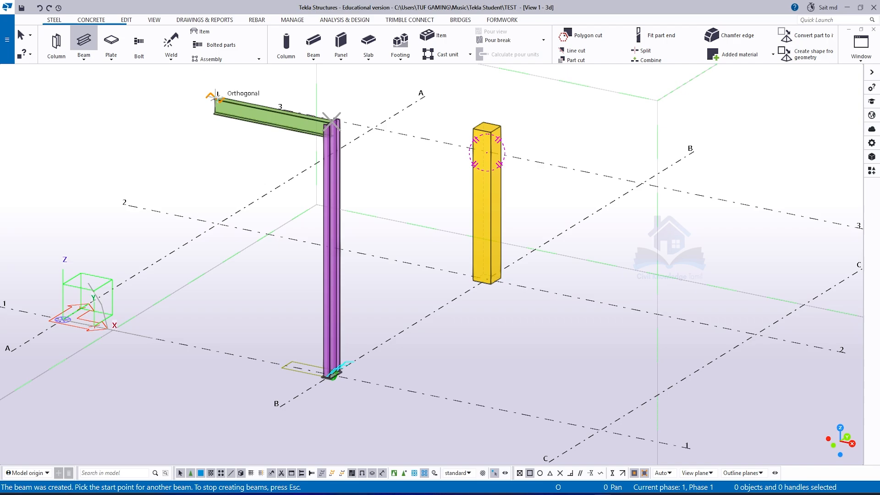
{"action": "scroll", "coordinate": [194, 128], "scroll_direction": "up", "scroll_amount": 3}
{"action": "scroll", "coordinate": [313, 230], "scroll_direction": "down", "scroll_amount": 2}
{"action": "middle_click_drag", "start_coordinate": [344, 174], "coordinate": [388, 177], "text": "ctrl"}
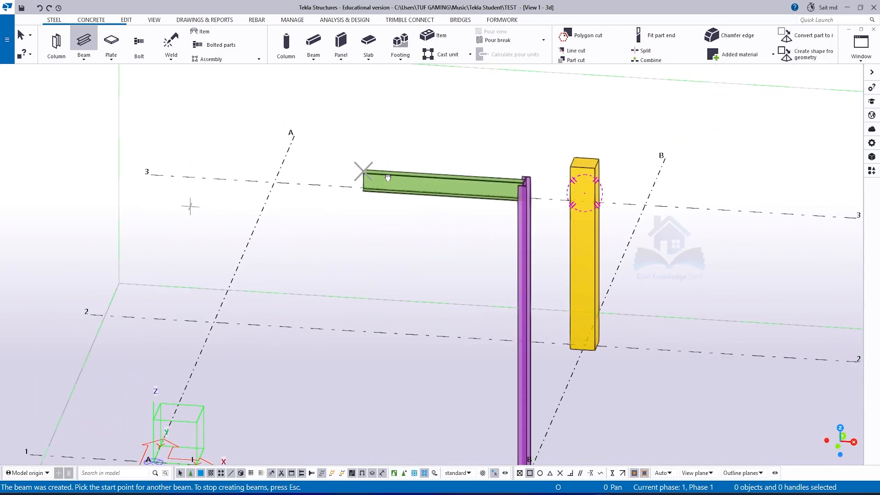
{"action": "scroll", "coordinate": [388, 177], "scroll_direction": "down", "scroll_amount": 3}
{"action": "scroll", "coordinate": [403, 207], "scroll_direction": "up", "scroll_amount": 5}
{"action": "right_click", "coordinate": [361, 124]}
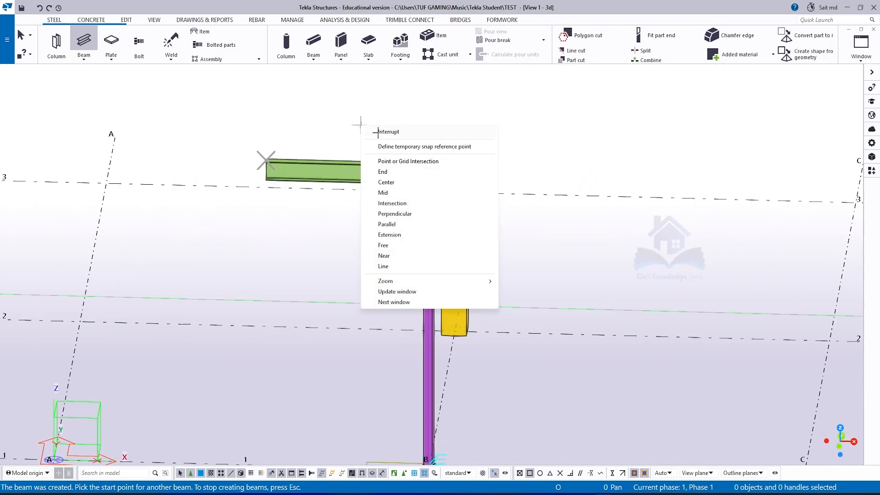
{"action": "left_click", "coordinate": [387, 132]}
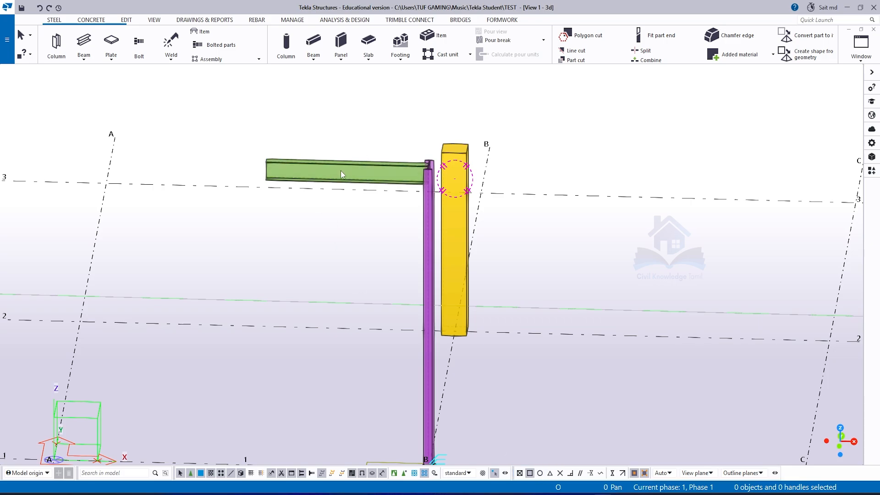
- Enable snapping to mid points and create a second steel beam from the first beam's midpoint, perpendicular to it, expanding the work area
{"action": "left_click", "coordinate": [552, 474]}
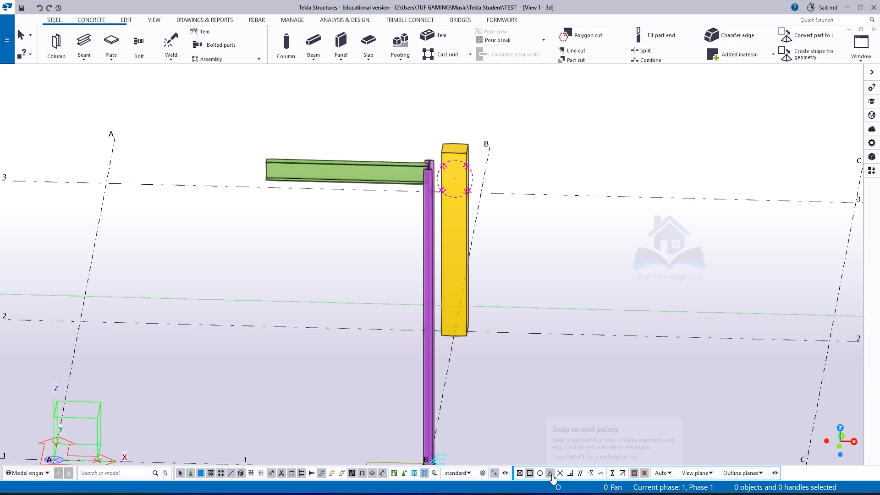
{"action": "left_click", "coordinate": [84, 42]}
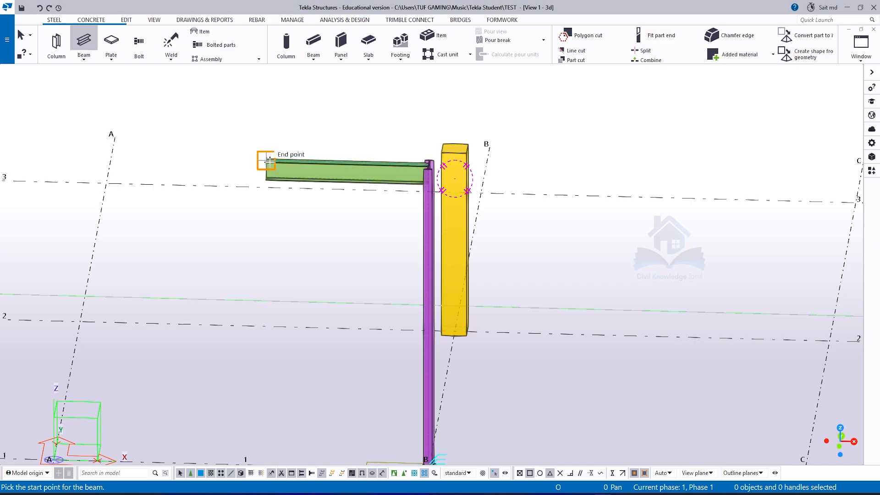
{"action": "left_click", "coordinate": [348, 163]}
{"action": "middle_click_drag", "start_coordinate": [348, 162], "coordinate": [201, 236]}
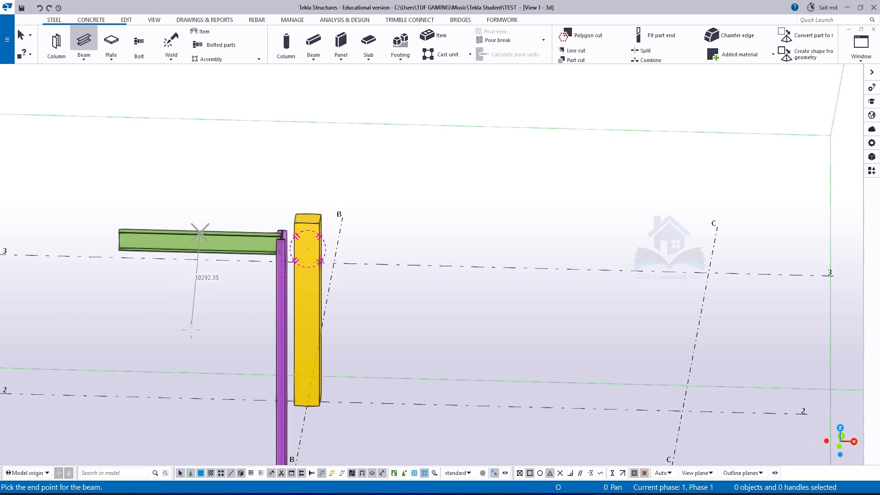
{"action": "left_click", "coordinate": [181, 324]}
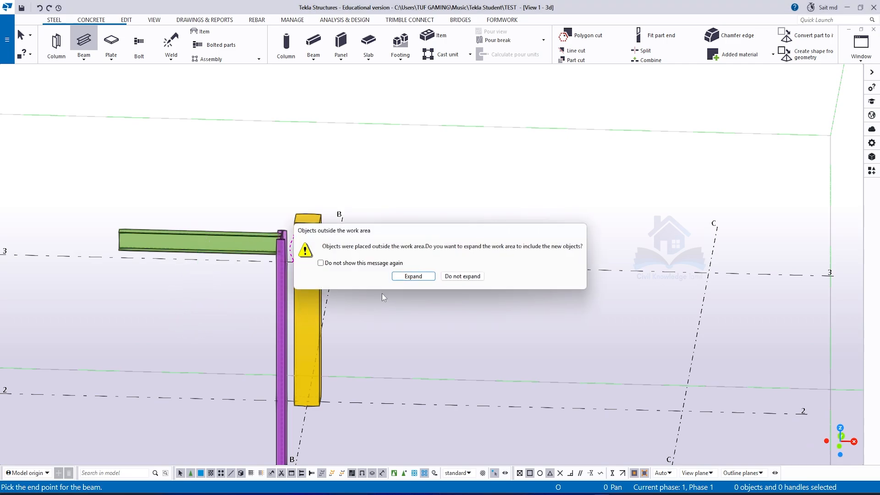
{"action": "left_click", "coordinate": [427, 276]}
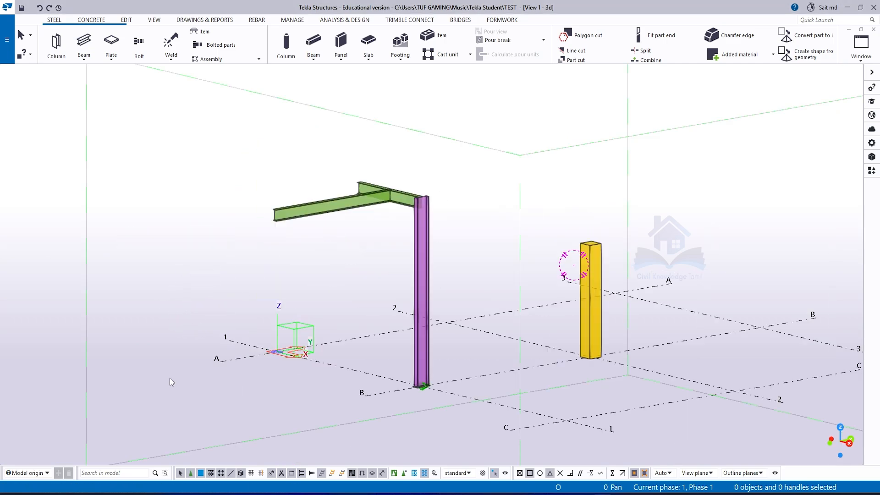
{"action": "scroll", "coordinate": [378, 313], "scroll_direction": "up", "scroll_amount": 3}
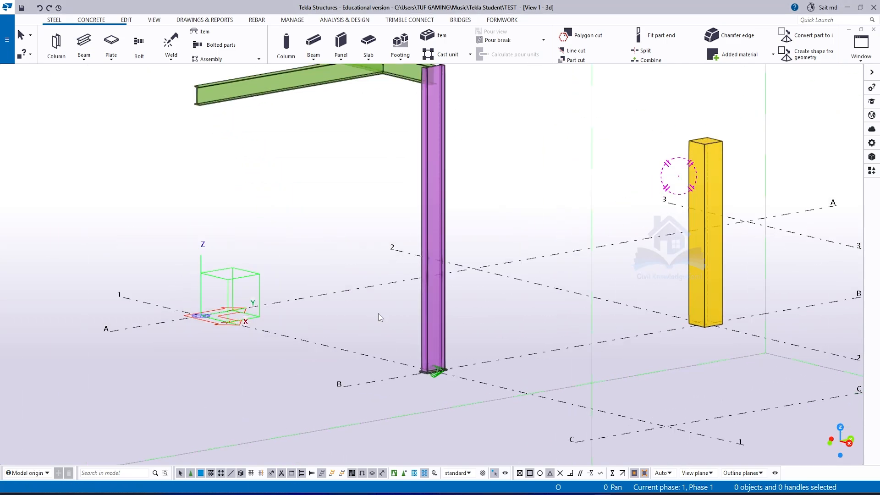
{"action": "scroll", "coordinate": [378, 317], "scroll_direction": "down", "scroll_amount": 3}
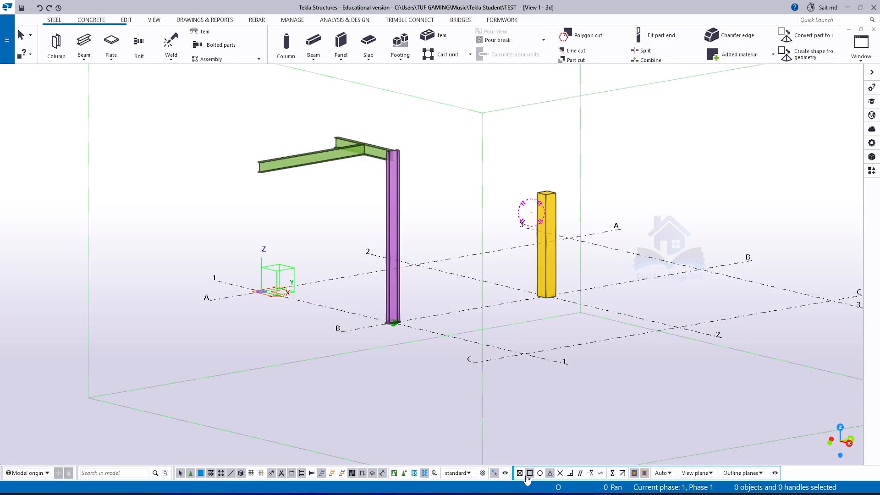
{"action": "scroll", "coordinate": [521, 477], "scroll_direction": "down", "scroll_amount": 3}
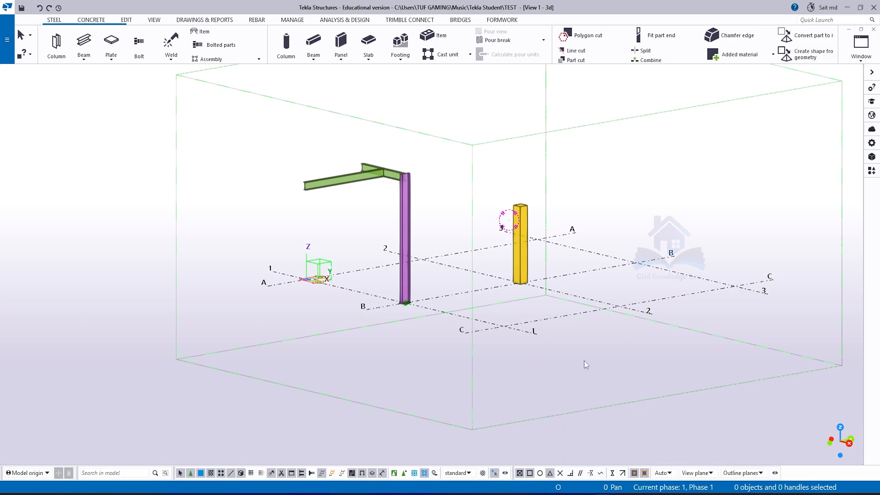
{"action": "scroll", "coordinate": [394, 156], "scroll_direction": "up", "scroll_amount": 2}
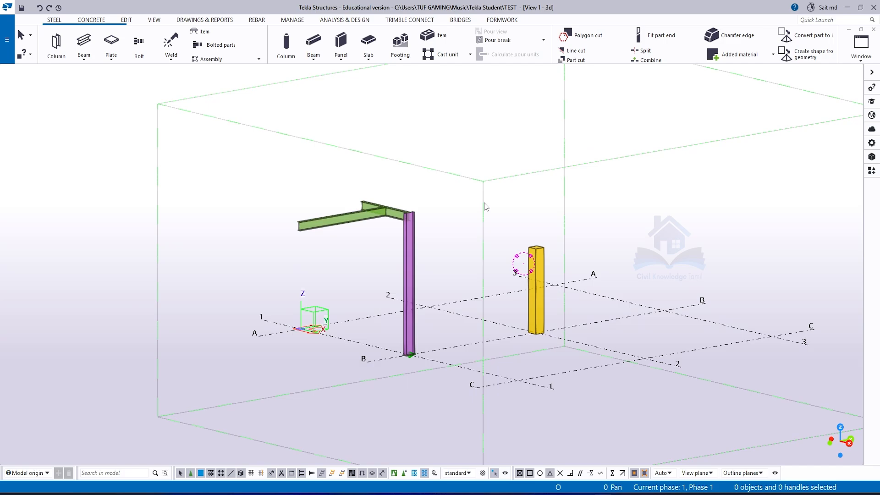
{"action": "scroll", "coordinate": [309, 219], "scroll_direction": "down", "scroll_amount": 1}
{"action": "scroll", "coordinate": [604, 299], "scroll_direction": "up", "scroll_amount": 2}
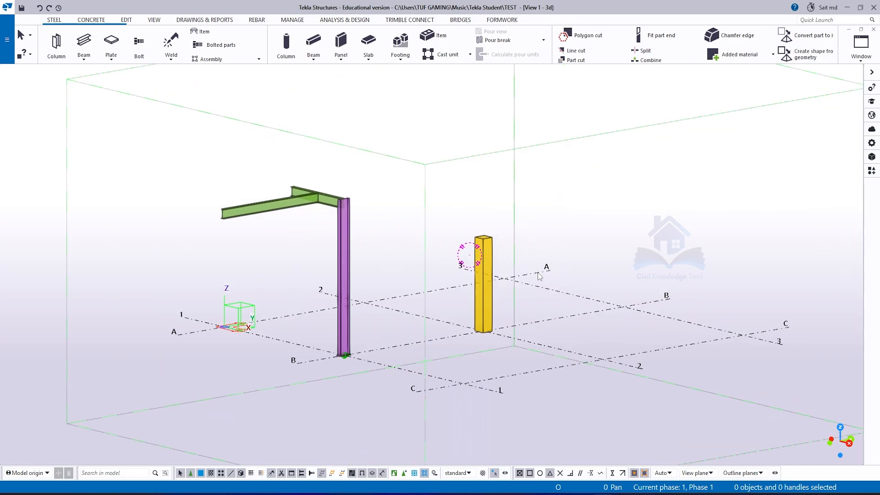
- Zoom in on the open area beside the yellow concrete column, using the Zoom in command at picked locations
{"action": "scroll", "coordinate": [539, 275], "scroll_direction": "up", "scroll_amount": 1}
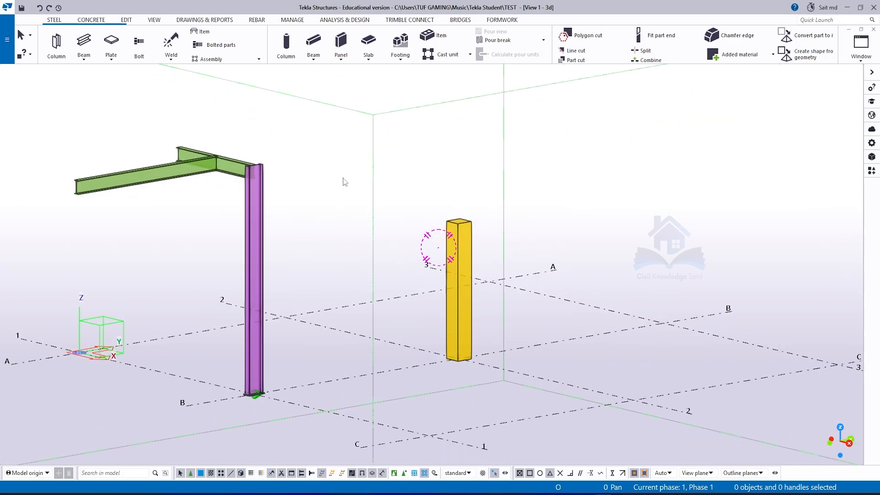
{"action": "left_click", "coordinate": [154, 19]}
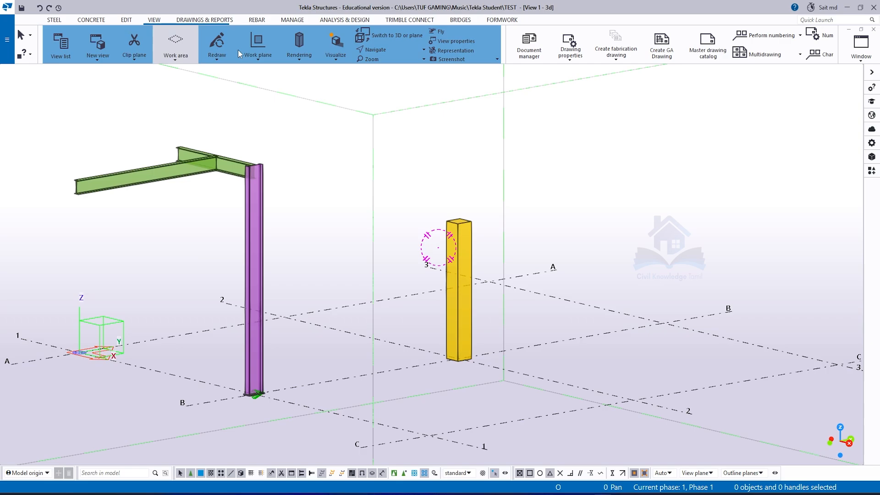
{"action": "left_click", "coordinate": [395, 59]}
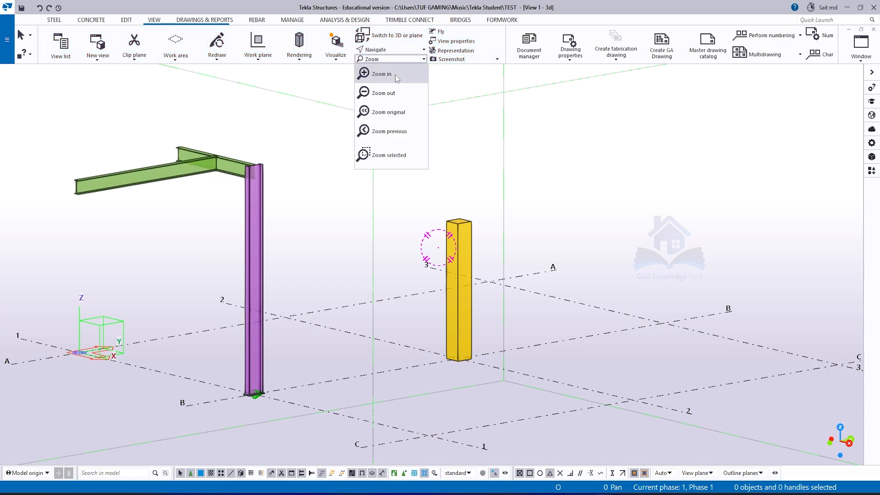
{"action": "left_click", "coordinate": [395, 75]}
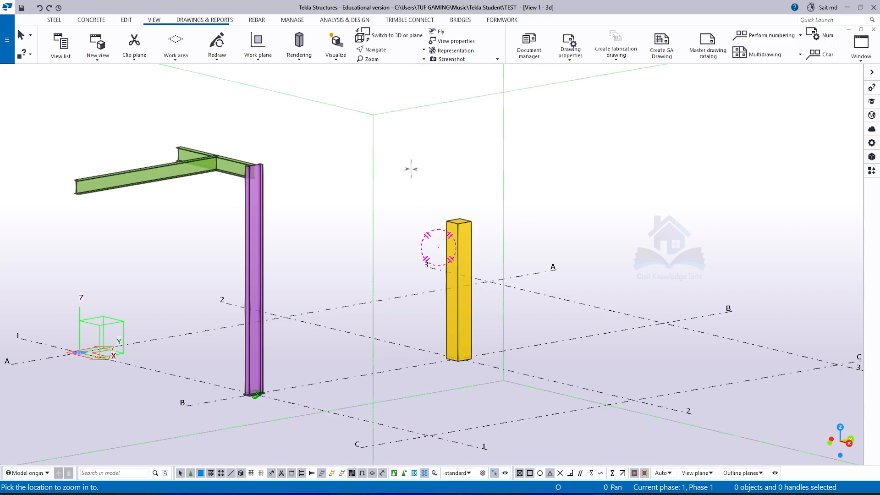
{"action": "left_click", "coordinate": [411, 169]}
{"action": "left_click", "coordinate": [411, 169]}
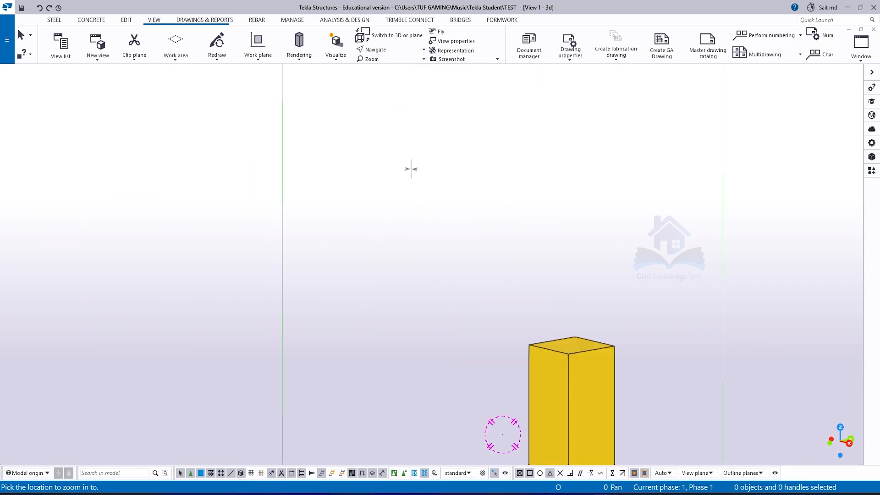
{"action": "left_click", "coordinate": [411, 169]}
{"action": "scroll", "coordinate": [411, 169], "scroll_direction": "down", "scroll_amount": 2}
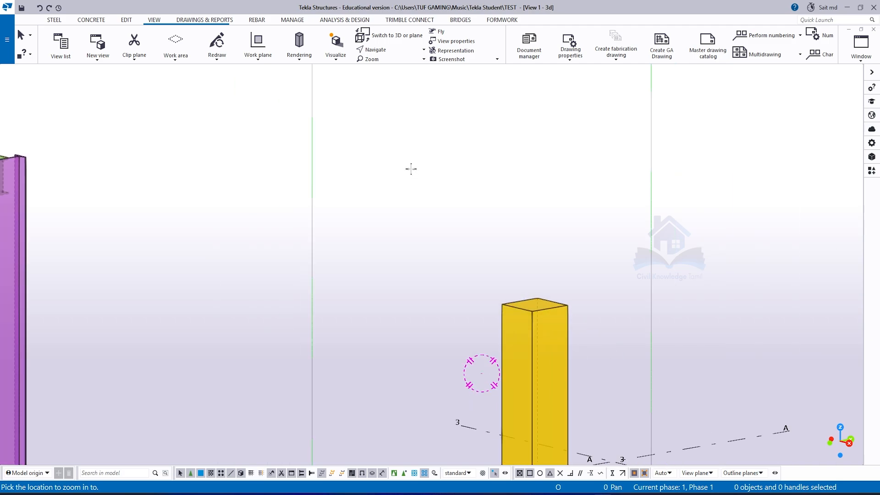
- Use the Zoom out command at picked locations until the columns, beams and grid are all in view, and end the command
{"action": "left_click", "coordinate": [375, 59]}
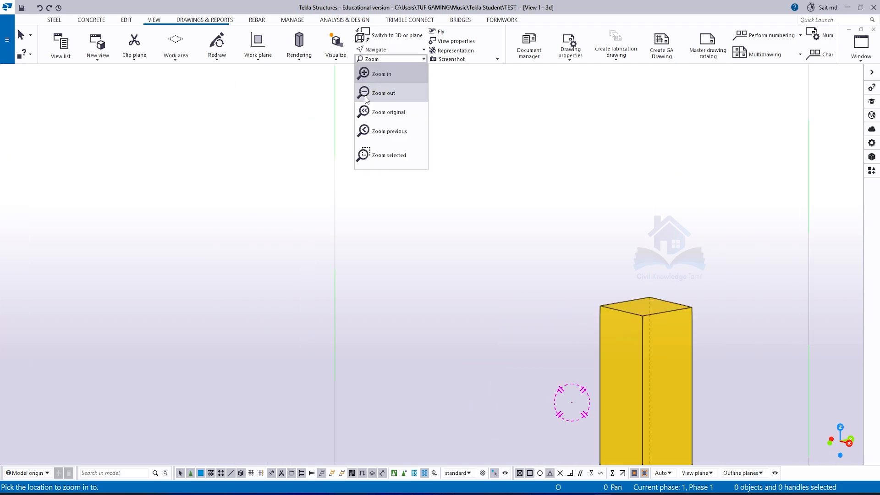
{"action": "left_click", "coordinate": [366, 97]}
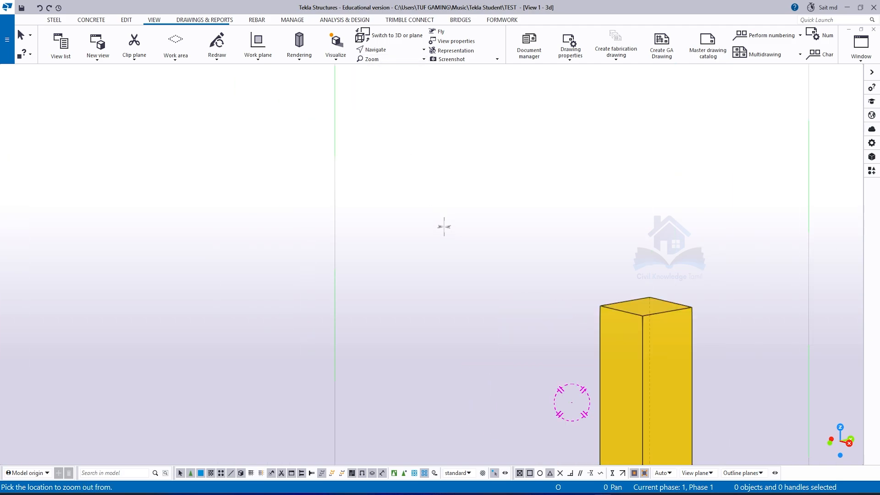
{"action": "left_click", "coordinate": [432, 220]}
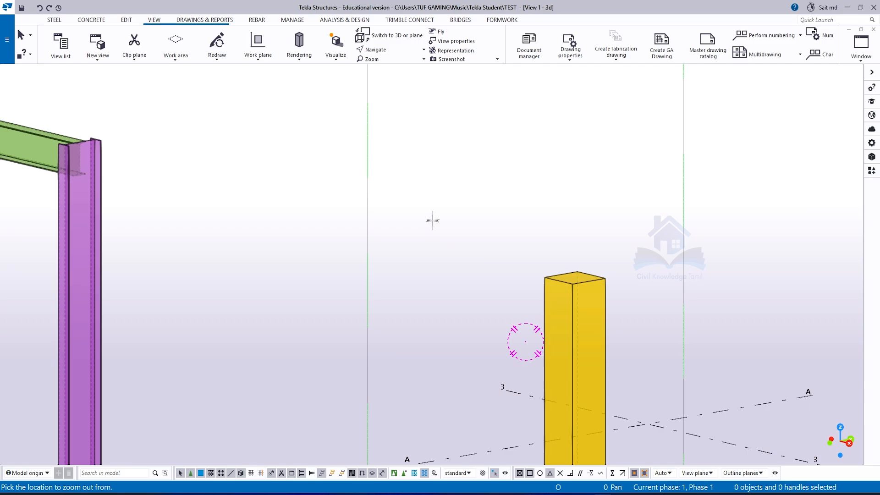
{"action": "left_click", "coordinate": [432, 220]}
{"action": "left_click", "coordinate": [432, 221]}
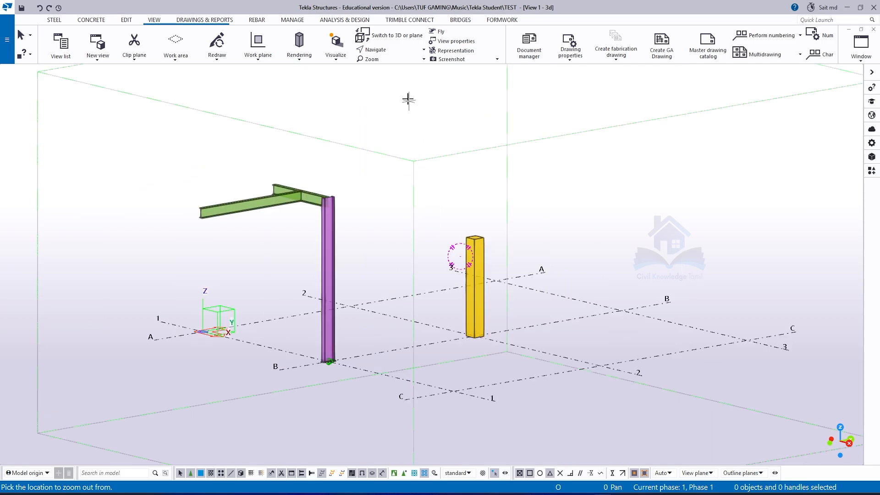
{"action": "left_click", "coordinate": [388, 65]}
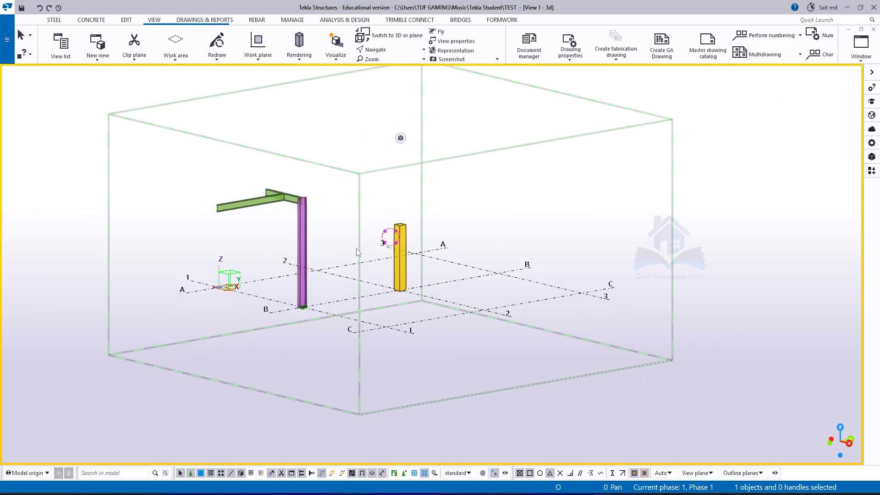
- Zoom the 3D view in and out repeatedly around the steel column and the grid to examine the model at different scales
{"action": "scroll", "coordinate": [331, 255], "scroll_direction": "up", "scroll_amount": 3}
{"action": "scroll", "coordinate": [344, 229], "scroll_direction": "down", "scroll_amount": 3}
{"action": "scroll", "coordinate": [349, 219], "scroll_direction": "up", "scroll_amount": 3}
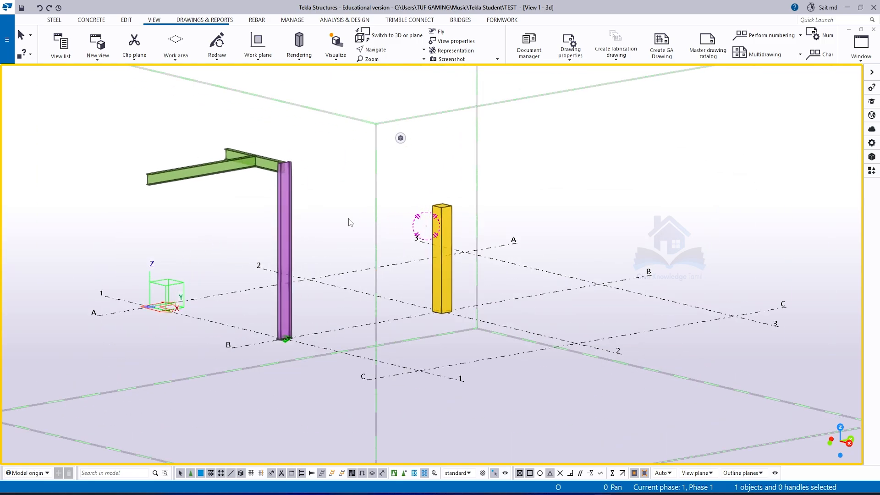
{"action": "scroll", "coordinate": [349, 218], "scroll_direction": "up", "scroll_amount": 5}
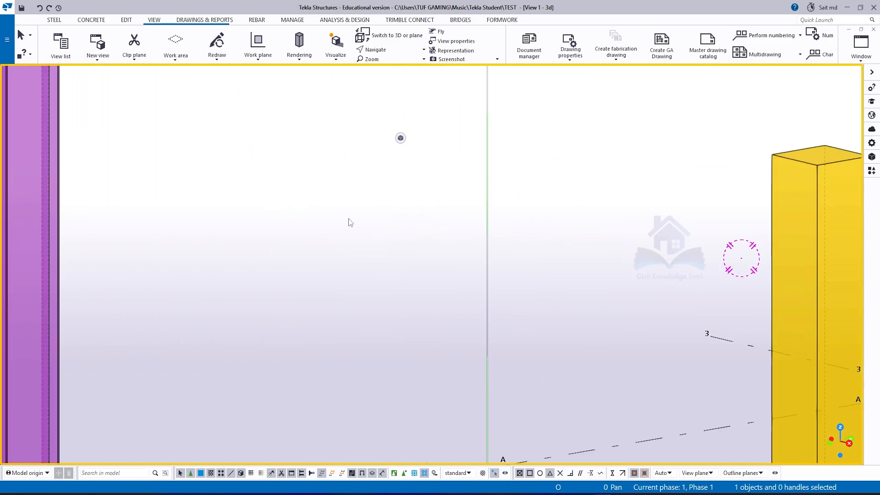
{"action": "scroll", "coordinate": [348, 218], "scroll_direction": "down", "scroll_amount": 5}
{"action": "scroll", "coordinate": [348, 218], "scroll_direction": "up", "scroll_amount": 2}
{"action": "scroll", "coordinate": [348, 218], "scroll_direction": "down", "scroll_amount": 5}
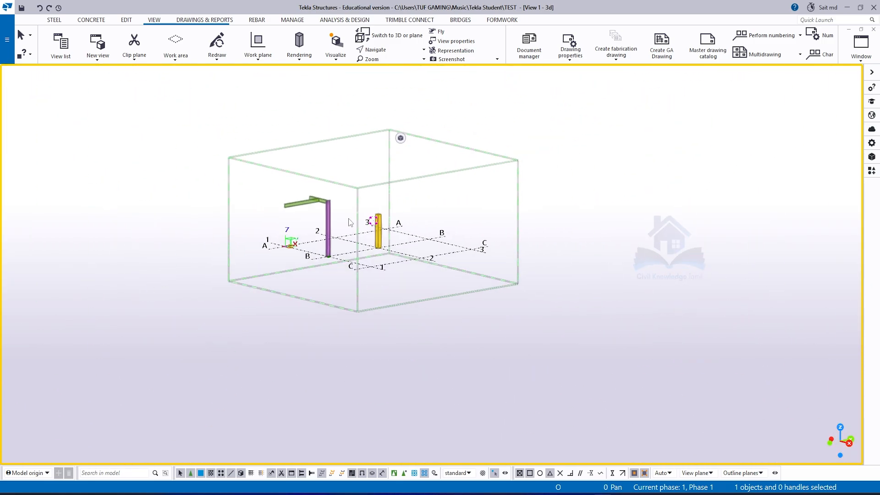
{"action": "scroll", "coordinate": [356, 219], "scroll_direction": "up", "scroll_amount": 6}
{"action": "scroll", "coordinate": [356, 261], "scroll_direction": "down", "scroll_amount": 6}
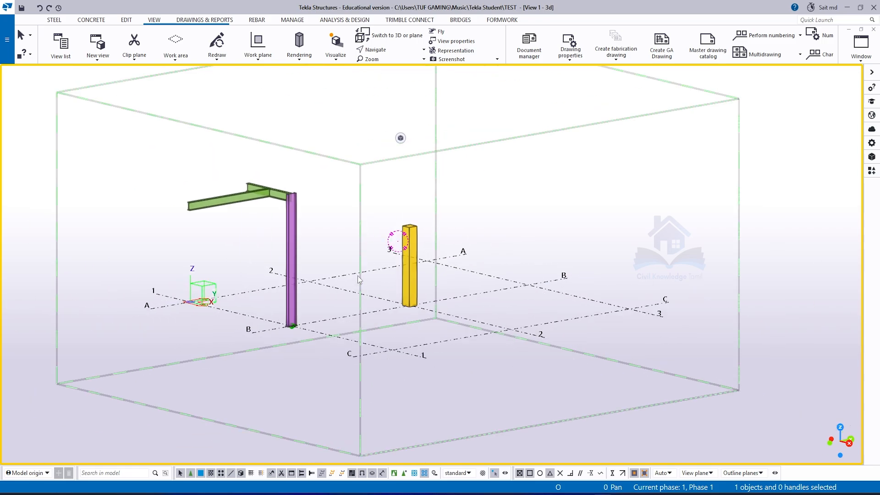
{"action": "scroll", "coordinate": [349, 259], "scroll_direction": "up", "scroll_amount": 5}
{"action": "scroll", "coordinate": [385, 303], "scroll_direction": "down", "scroll_amount": 5}
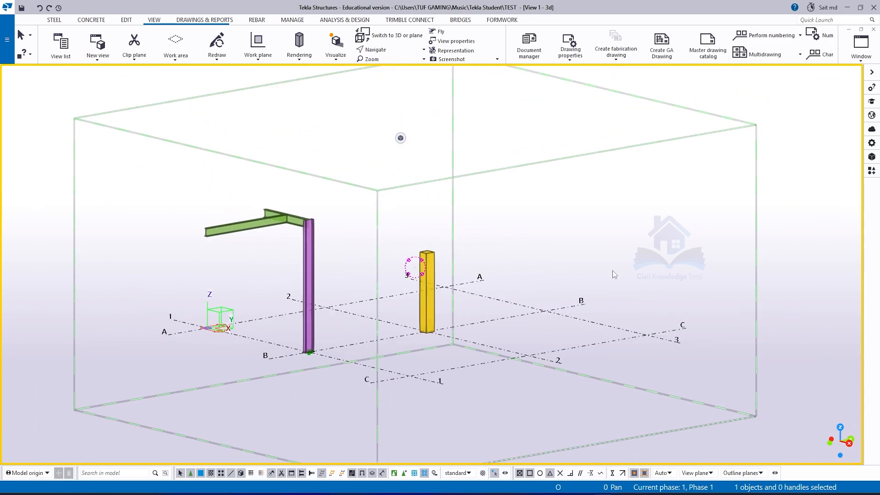
- Zoom in closely on the yellow concrete column to examine its top end
{"action": "scroll", "coordinate": [474, 248], "scroll_direction": "up", "scroll_amount": 6}
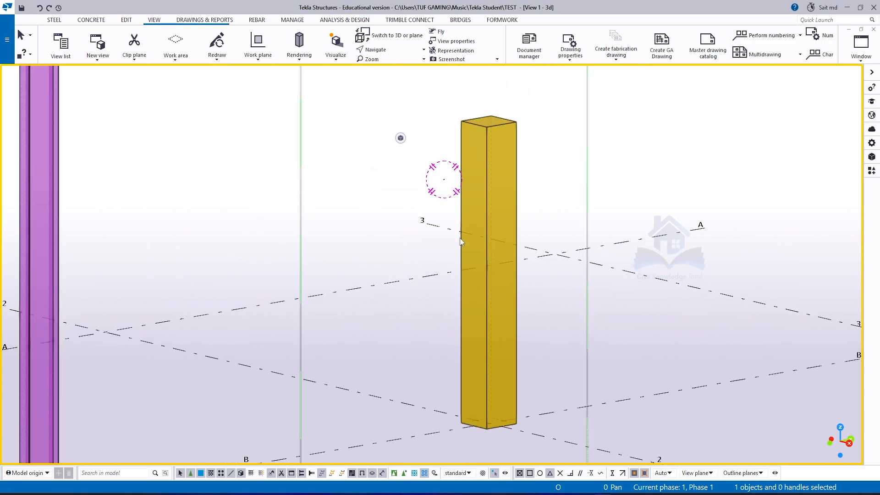
{"action": "scroll", "coordinate": [460, 238], "scroll_direction": "down", "scroll_amount": 3}
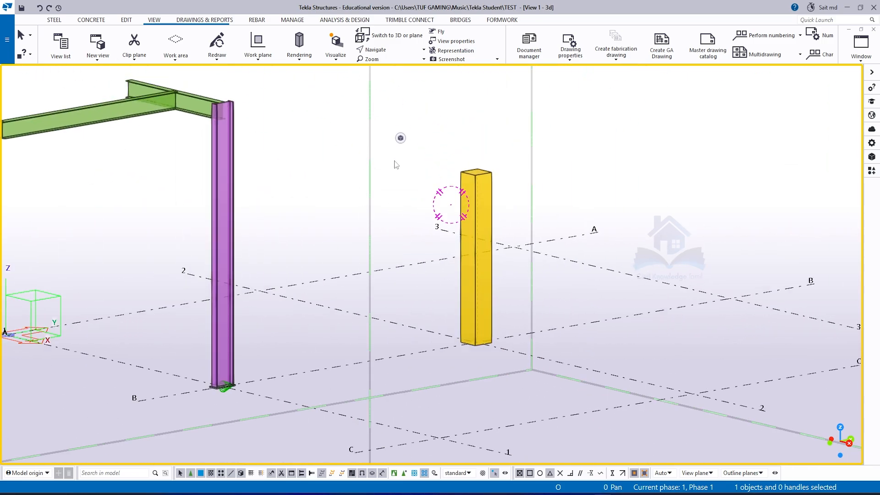
{"action": "scroll", "coordinate": [397, 166], "scroll_direction": "up", "scroll_amount": 6}
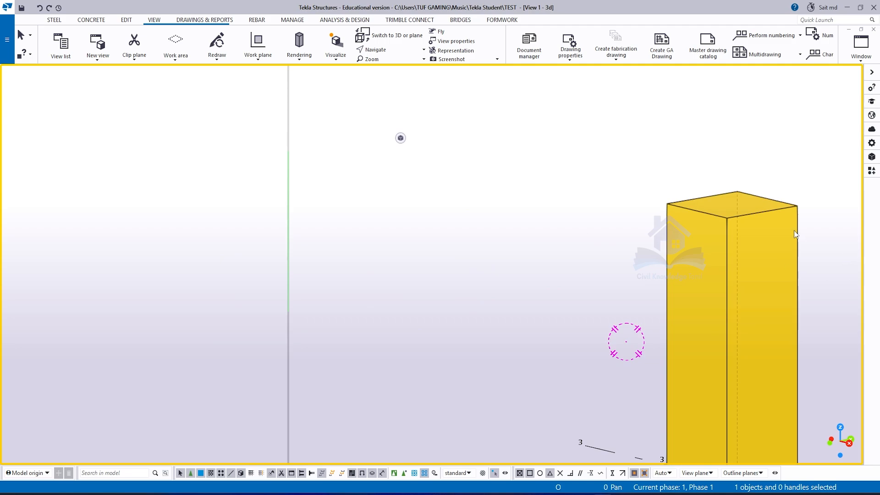
{"action": "scroll", "coordinate": [794, 230], "scroll_direction": "up", "scroll_amount": 8}
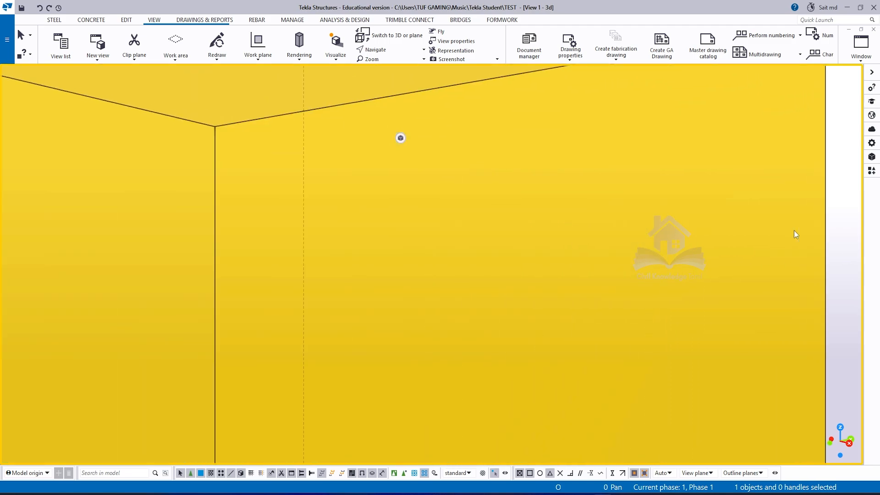
{"action": "scroll", "coordinate": [794, 230], "scroll_direction": "down", "scroll_amount": 4}
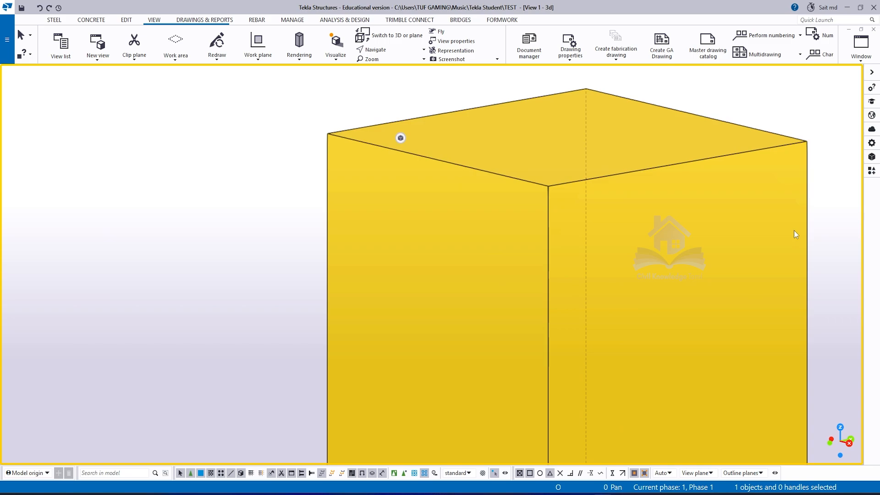
{"action": "scroll", "coordinate": [794, 230], "scroll_direction": "down", "scroll_amount": 2}
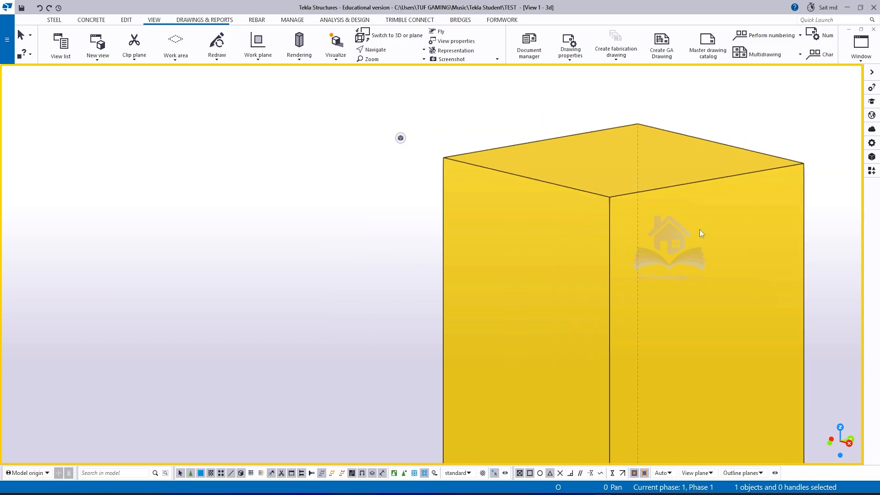
- Pan across the close-up view from the concrete column to the steel column, and zoom out to show the whole model
{"action": "middle_click_drag", "start_coordinate": [535, 225], "coordinate": [809, 218]}
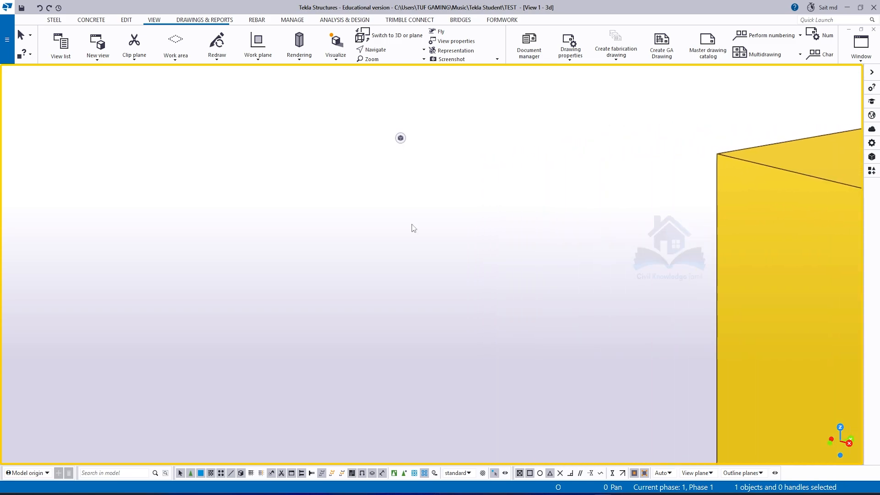
{"action": "middle_click_drag", "start_coordinate": [320, 222], "coordinate": [473, 222]}
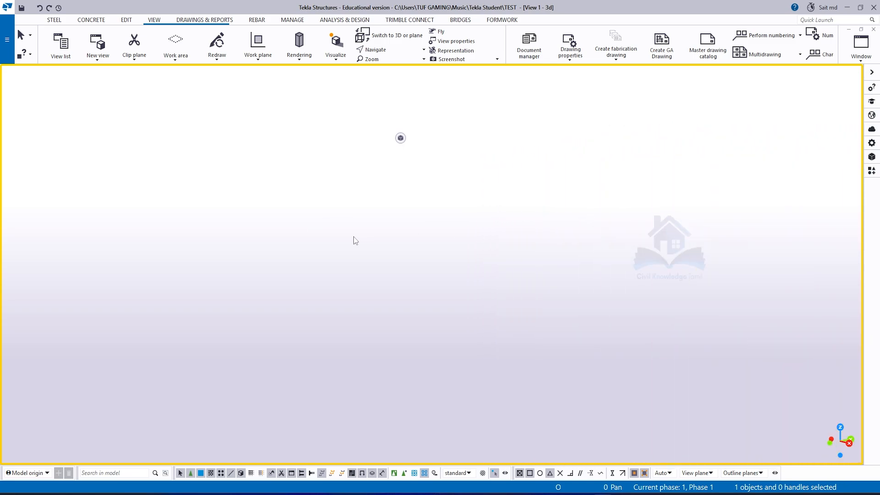
{"action": "middle_click_drag", "start_coordinate": [356, 241], "coordinate": [607, 222]}
{"action": "middle_click_drag", "start_coordinate": [169, 242], "coordinate": [673, 220]}
{"action": "middle_click_drag", "start_coordinate": [255, 229], "coordinate": [283, 249]}
{"action": "middle_click_drag", "start_coordinate": [354, 239], "coordinate": [485, 234]}
{"action": "middle_click_drag", "start_coordinate": [109, 259], "coordinate": [448, 247]}
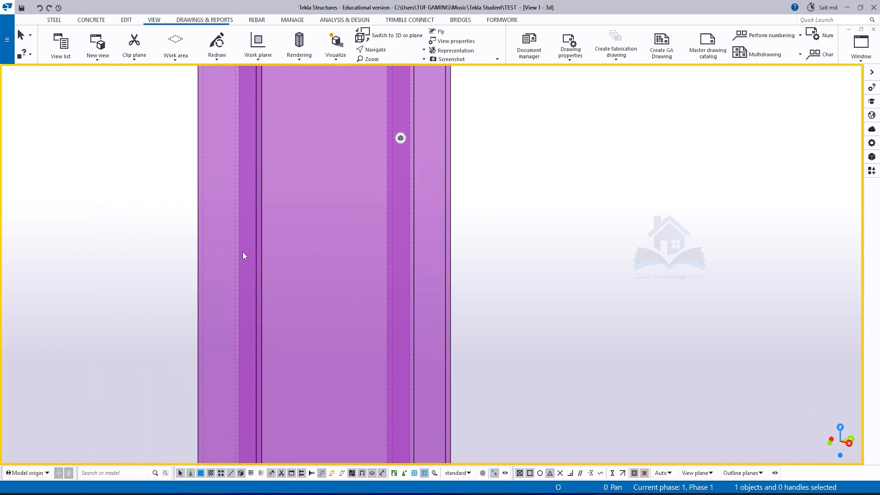
{"action": "scroll", "coordinate": [228, 260], "scroll_direction": "down", "scroll_amount": 1}
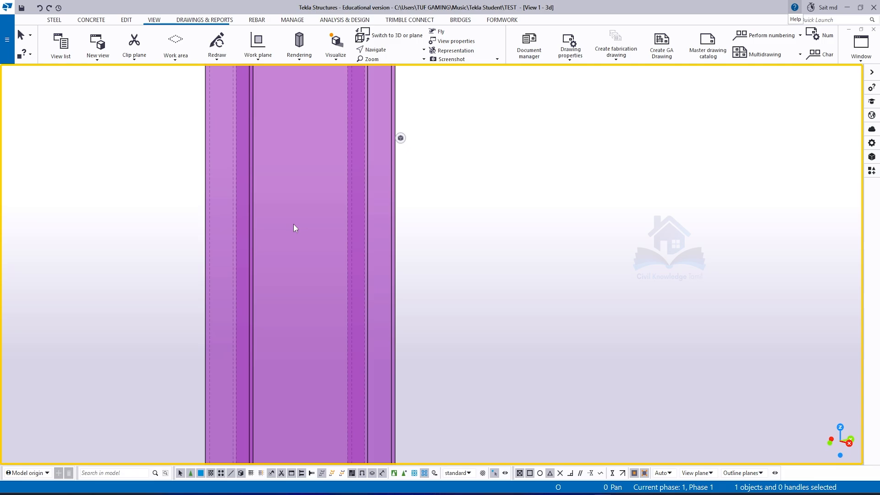
{"action": "scroll", "coordinate": [337, 233], "scroll_direction": "down", "scroll_amount": 2}
{"action": "scroll", "coordinate": [328, 263], "scroll_direction": "down", "scroll_amount": 5}
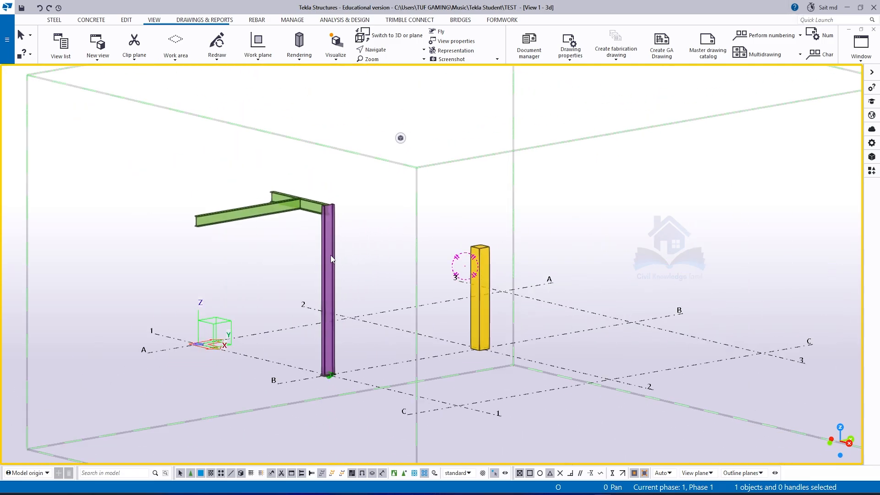
- Orbit the 3D view around its current rotation point to inspect the columns and beams from above and from the side
{"action": "scroll", "coordinate": [461, 270], "scroll_direction": "up", "scroll_amount": 2}
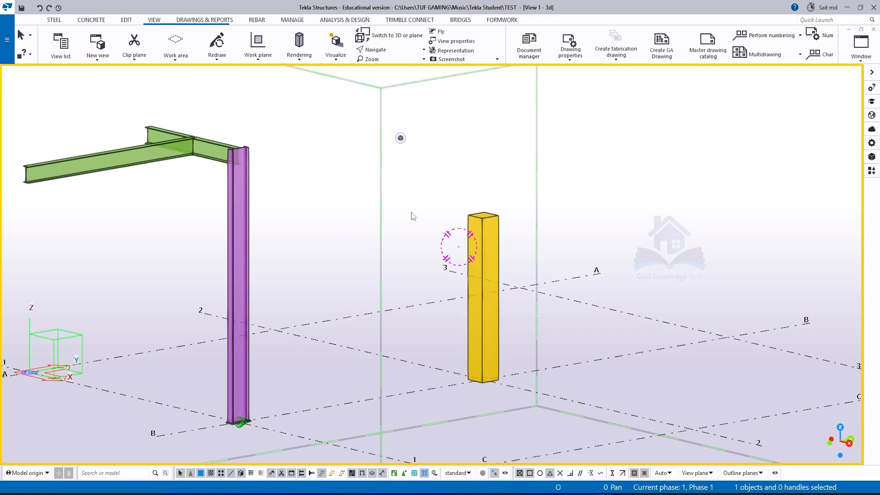
{"action": "middle_click_drag", "start_coordinate": [412, 216], "coordinate": [456, 261], "text": "ctrl"}
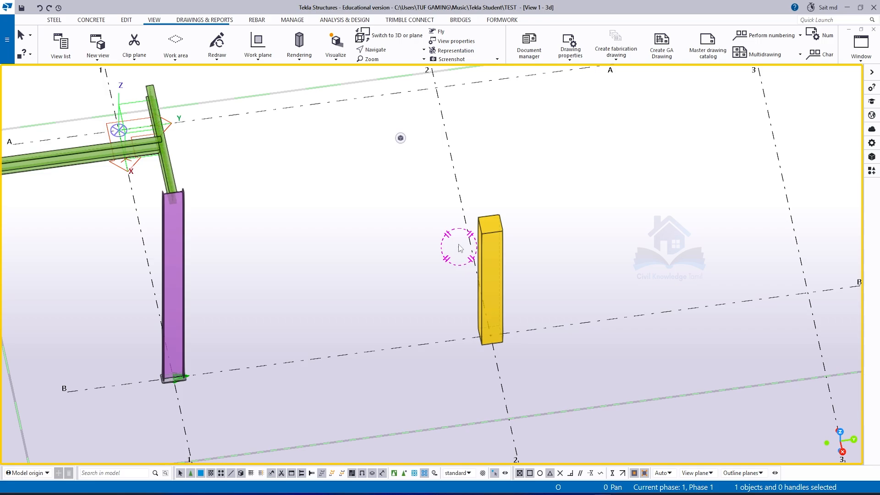
{"action": "middle_click_drag", "start_coordinate": [471, 293], "coordinate": [403, 207], "text": "ctrl"}
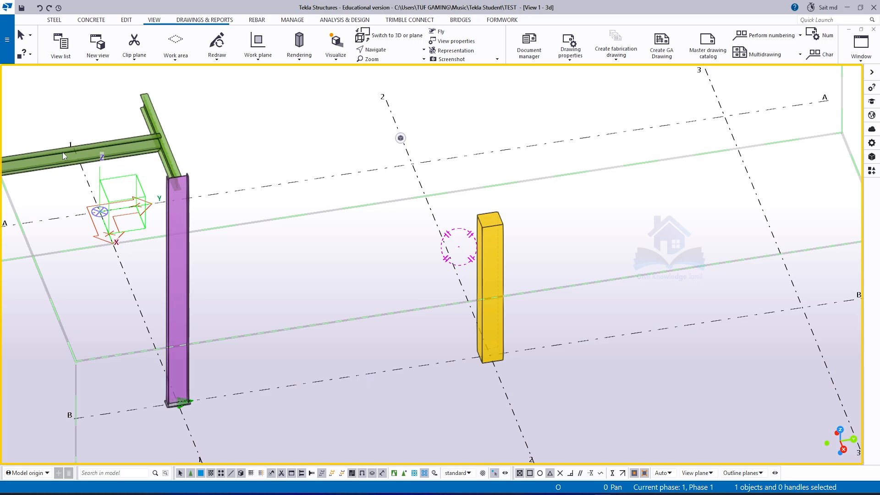
- Set the view rotation point at the junction of the two green beams and orbit the model around it to inspect it from several sides
{"action": "key", "text": "v"}
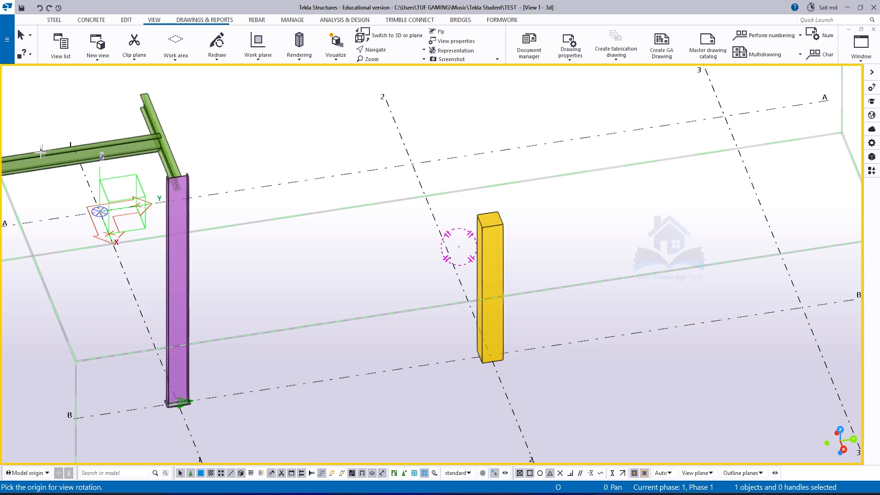
{"action": "left_click", "coordinate": [158, 137]}
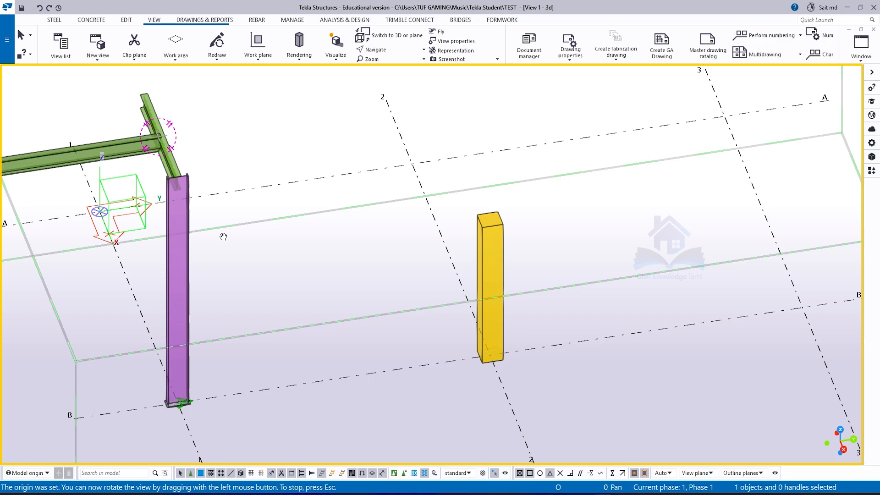
{"action": "left_click_drag", "start_coordinate": [211, 223], "coordinate": [30, 138]}
{"action": "scroll", "coordinate": [139, 110], "scroll_direction": "up", "scroll_amount": 5}
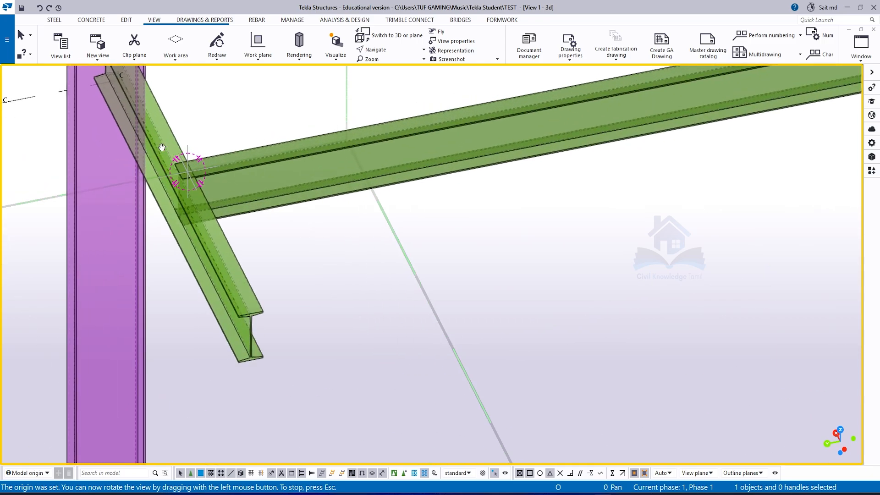
{"action": "left_click_drag", "start_coordinate": [162, 147], "coordinate": [236, 154]}
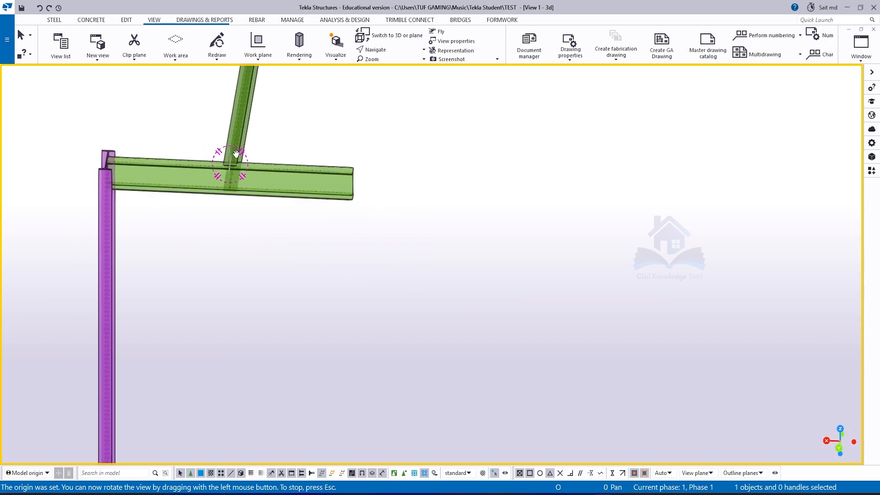
{"action": "scroll", "coordinate": [236, 153], "scroll_direction": "down", "scroll_amount": 6}
{"action": "scroll", "coordinate": [228, 248], "scroll_direction": "up", "scroll_amount": 3}
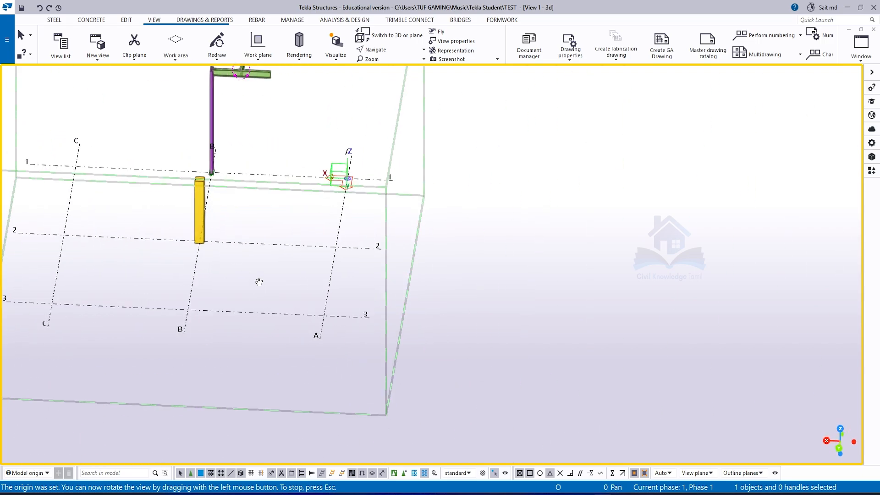
{"action": "left_click_drag", "start_coordinate": [216, 237], "coordinate": [269, 236]}
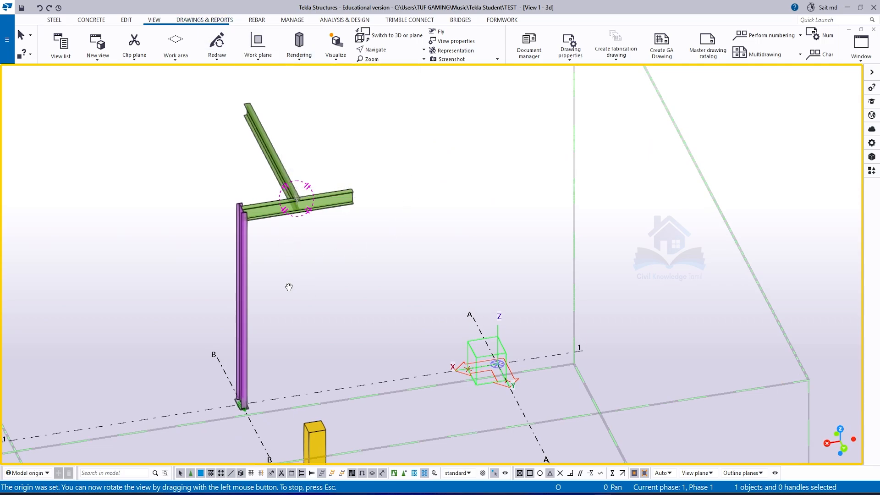
{"action": "left_click_drag", "start_coordinate": [288, 287], "coordinate": [243, 201]}
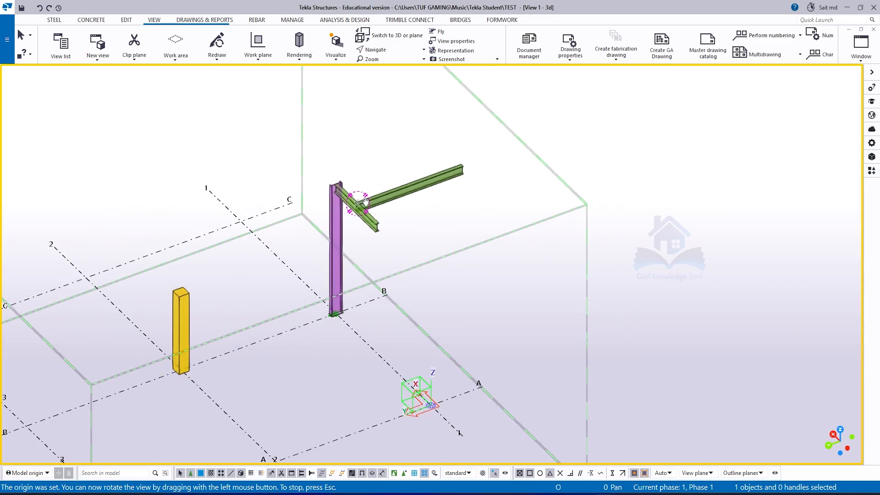
- Switch the rendering of the model's parts to Parts wireframe
{"action": "left_click", "coordinate": [301, 59]}
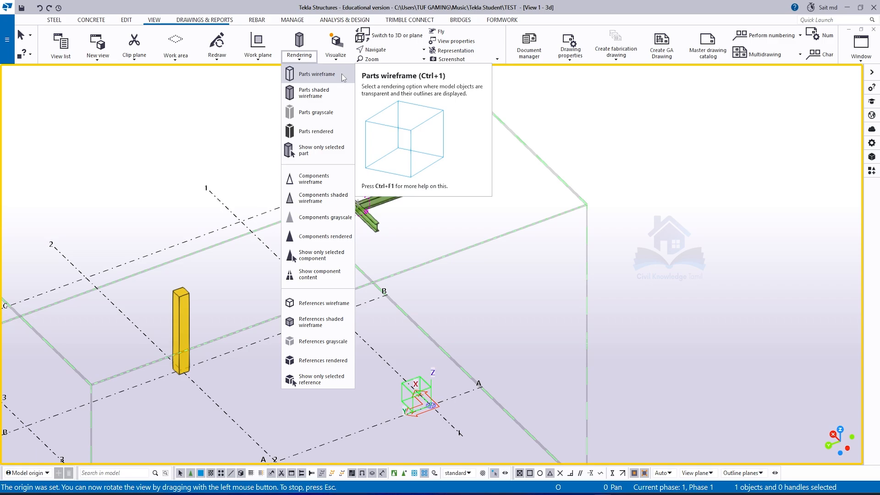
{"action": "left_click", "coordinate": [235, 100]}
{"action": "scroll", "coordinate": [279, 297], "scroll_direction": "down", "scroll_amount": 5}
{"action": "middle_click_drag", "start_coordinate": [279, 297], "coordinate": [319, 260]}
{"action": "left_click_drag", "start_coordinate": [319, 260], "coordinate": [349, 201]}
{"action": "key", "text": "ctrl+1"}
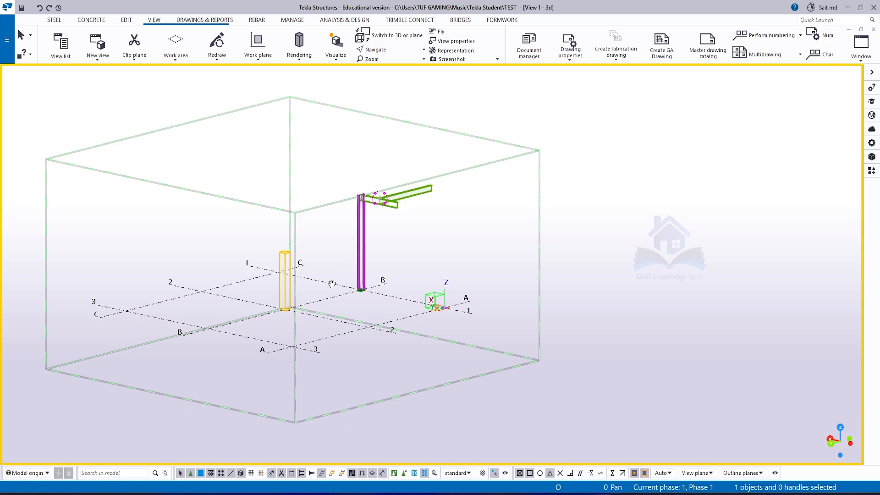
- Examine the wireframe display of the concrete column and the steel column's base plate up close, and return to an overview of the model
{"action": "scroll", "coordinate": [342, 273], "scroll_direction": "up", "scroll_amount": 3}
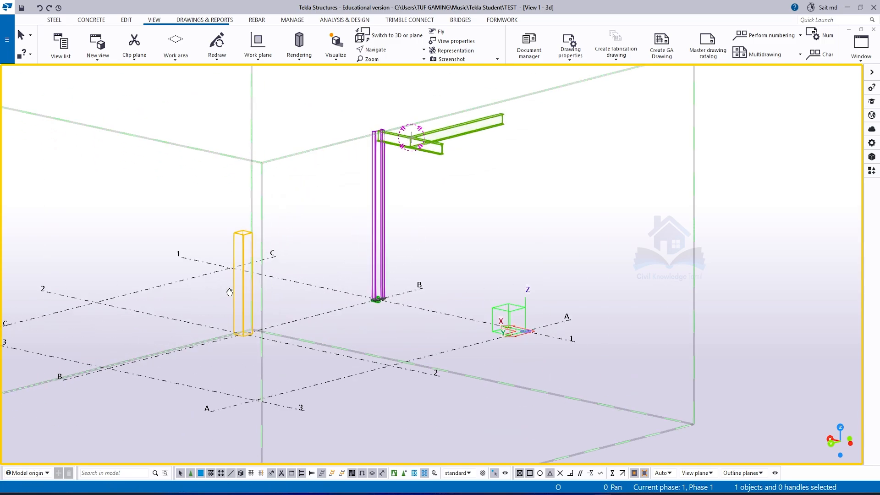
{"action": "scroll", "coordinate": [304, 360], "scroll_direction": "up", "scroll_amount": 3}
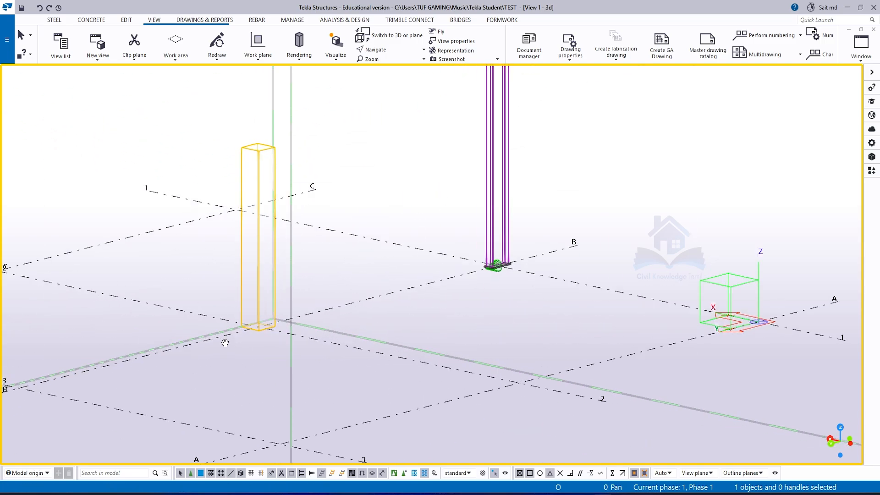
{"action": "scroll", "coordinate": [302, 363], "scroll_direction": "up", "scroll_amount": 2}
{"action": "scroll", "coordinate": [510, 264], "scroll_direction": "up", "scroll_amount": 5}
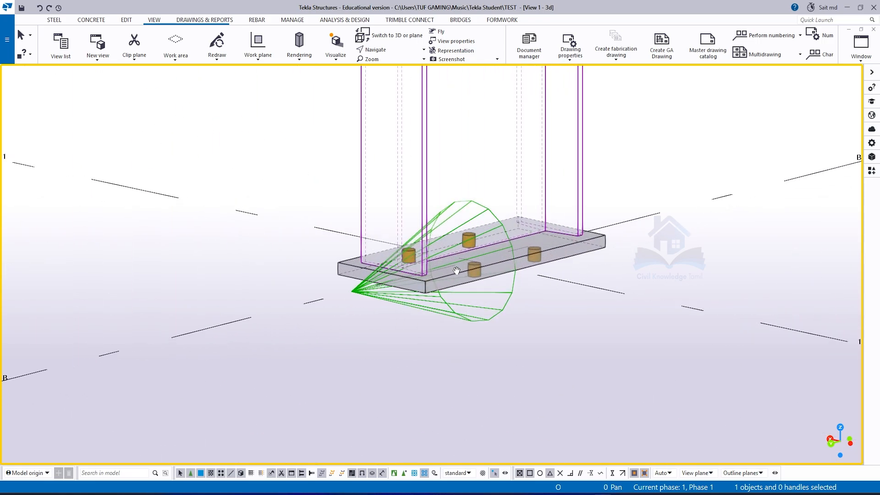
{"action": "scroll", "coordinate": [461, 330], "scroll_direction": "down", "scroll_amount": 2}
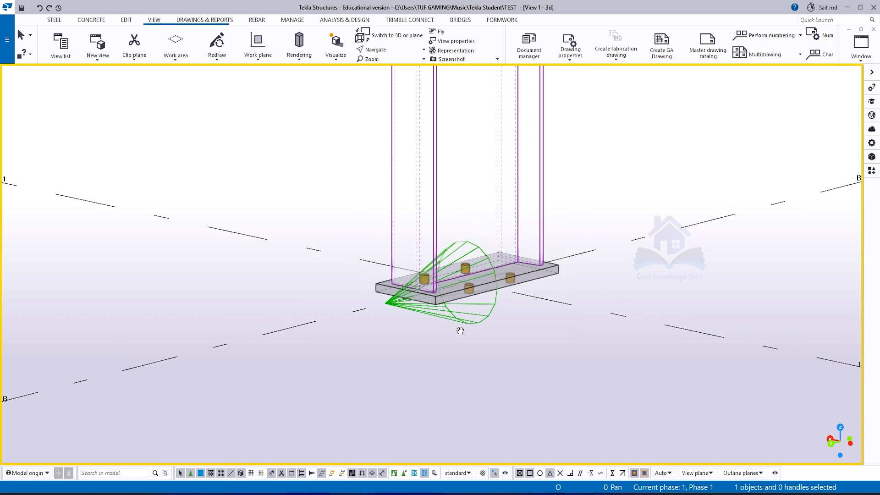
{"action": "scroll", "coordinate": [460, 330], "scroll_direction": "down", "scroll_amount": 6}
{"action": "scroll", "coordinate": [229, 329], "scroll_direction": "down", "scroll_amount": 3}
{"action": "scroll", "coordinate": [560, 362], "scroll_direction": "down", "scroll_amount": 1}
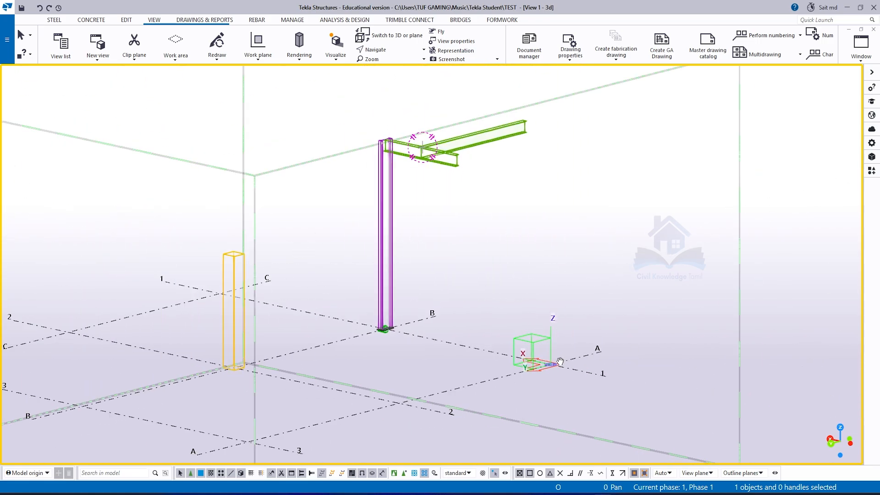
{"action": "scroll", "coordinate": [560, 362], "scroll_direction": "down", "scroll_amount": 1}
{"action": "scroll", "coordinate": [375, 335], "scroll_direction": "up", "scroll_amount": 10}
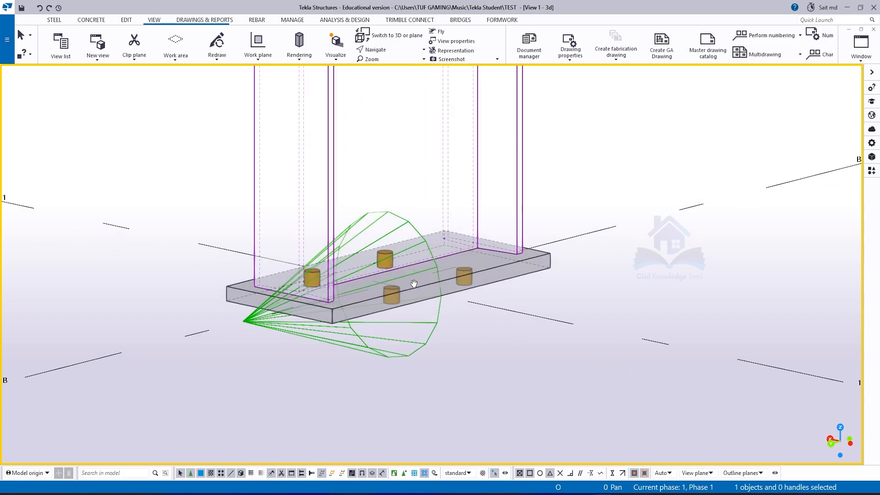
{"action": "scroll", "coordinate": [443, 329], "scroll_direction": "down", "scroll_amount": 6}
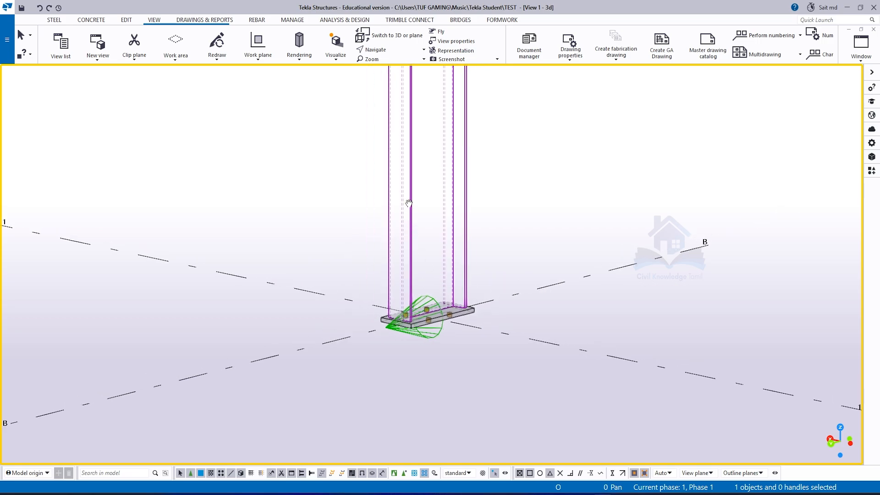
{"action": "scroll", "coordinate": [407, 211], "scroll_direction": "down", "scroll_amount": 2}
{"action": "scroll", "coordinate": [407, 403], "scroll_direction": "down", "scroll_amount": 4}
{"action": "scroll", "coordinate": [407, 404], "scroll_direction": "down", "scroll_amount": 2}
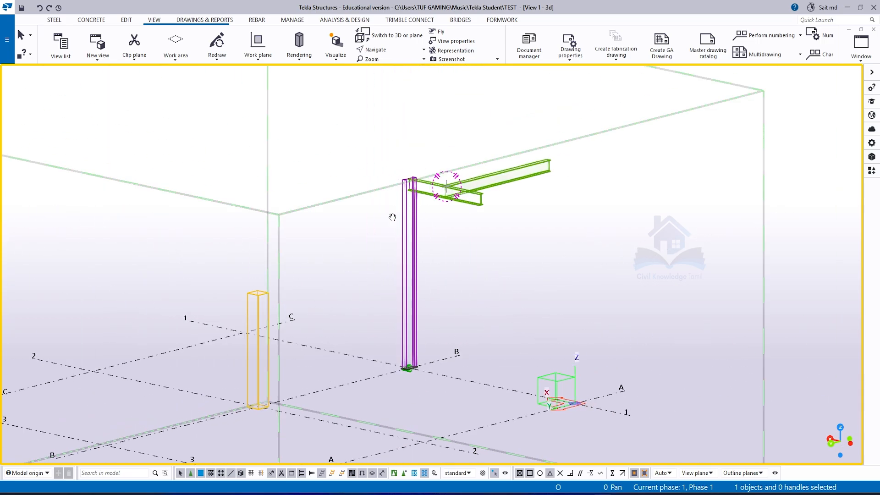
{"action": "scroll", "coordinate": [246, 356], "scroll_direction": "up", "scroll_amount": 3}
{"action": "scroll", "coordinate": [295, 267], "scroll_direction": "down", "scroll_amount": 2}
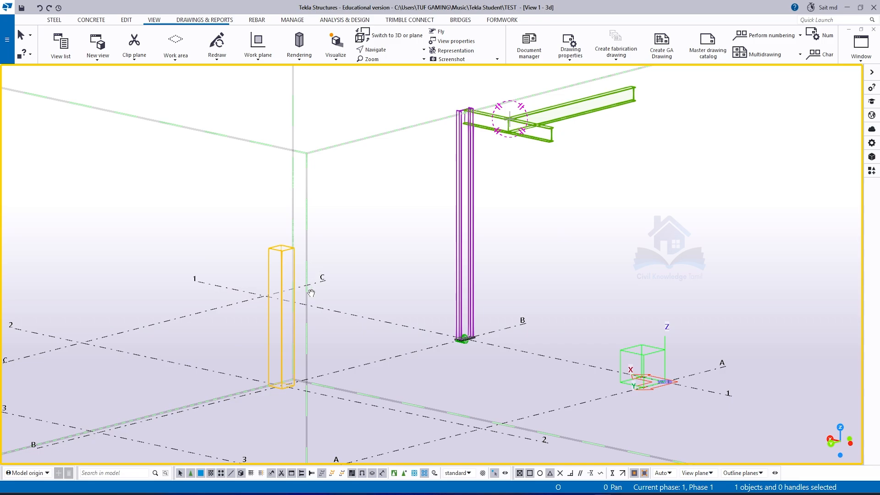
- Switch the parts to shaded wireframe and then to grayscale rendering
{"action": "key", "text": "ctrl+4"}
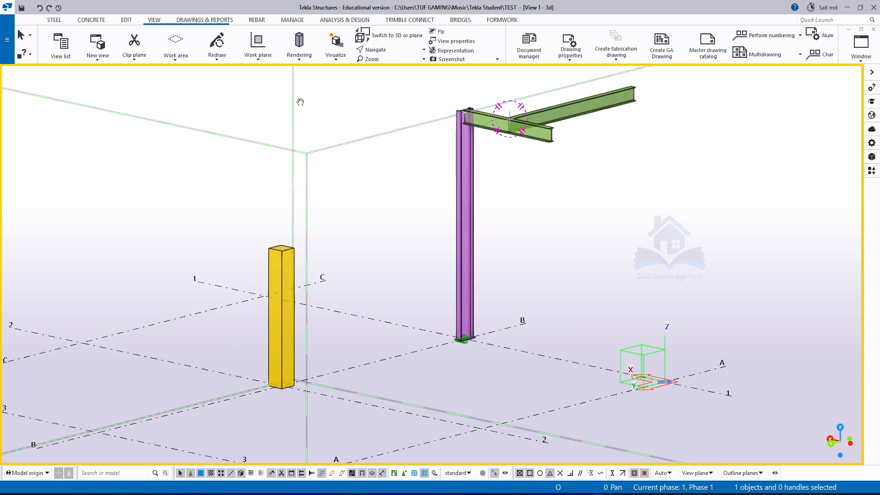
{"action": "left_click", "coordinate": [298, 54]}
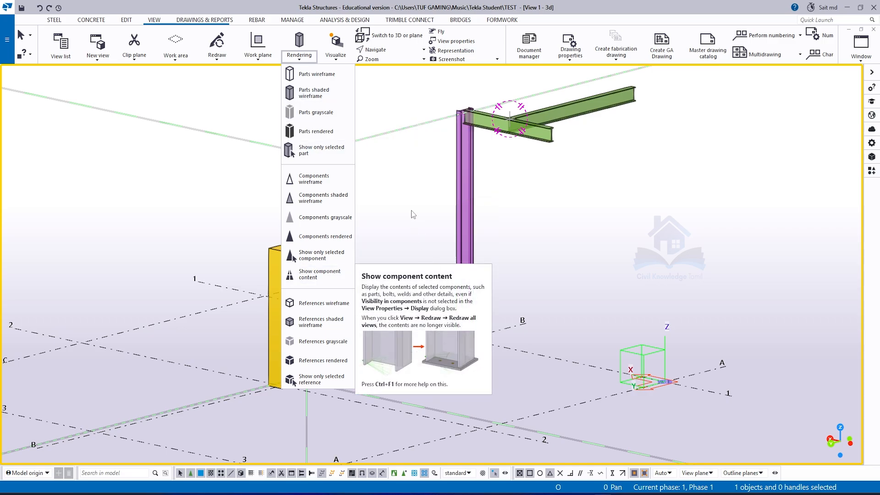
{"action": "left_click", "coordinate": [326, 274]}
{"action": "scroll", "coordinate": [390, 269], "scroll_direction": "down", "scroll_amount": 3}
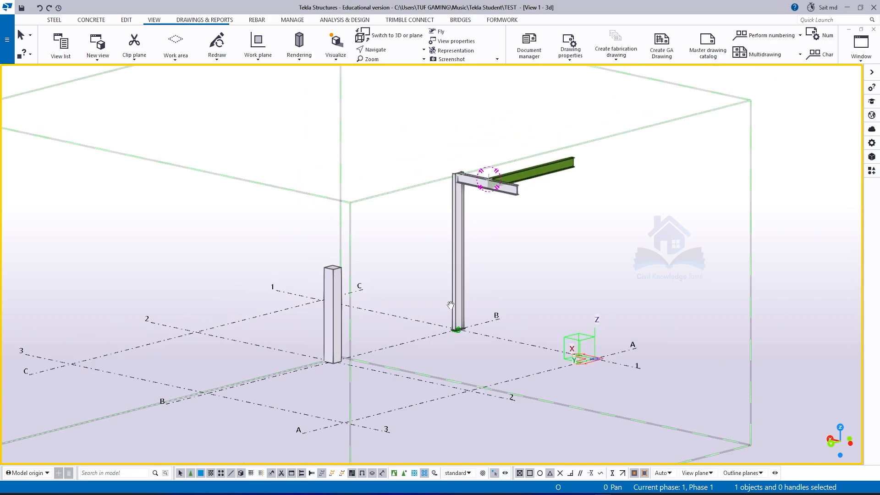
- Set the rendering of the model's parts to Parts rendered
{"action": "scroll", "coordinate": [407, 188], "scroll_direction": "up", "scroll_amount": 3}
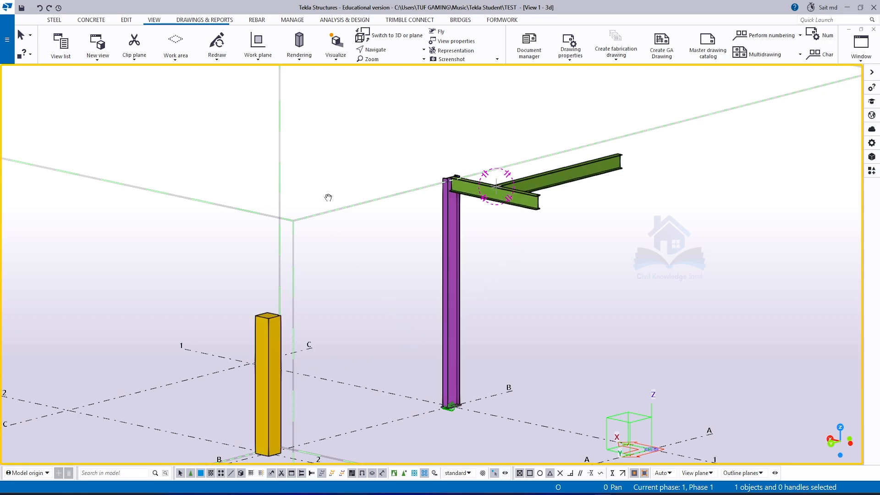
{"action": "left_click", "coordinate": [299, 55]}
{"action": "left_click", "coordinate": [299, 57]}
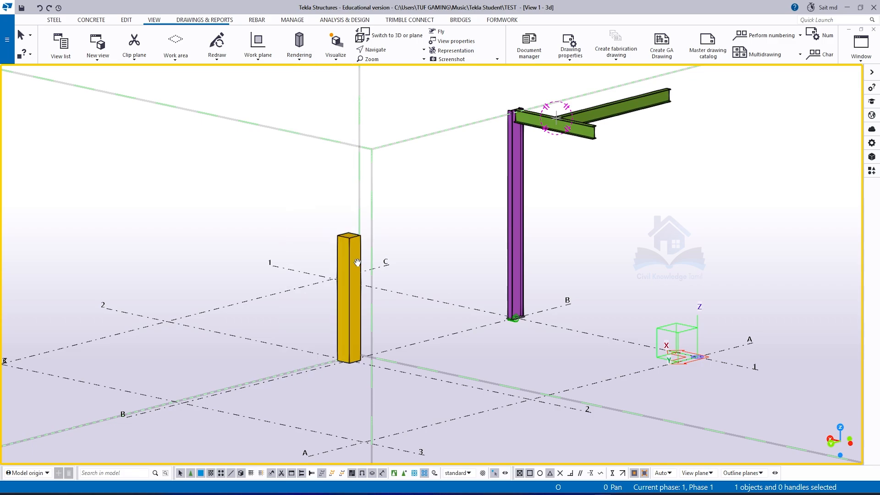
- Zoom in and out around the concrete and steel columns to examine their solid rendered surfaces
{"action": "scroll", "coordinate": [344, 252], "scroll_direction": "up", "scroll_amount": 3}
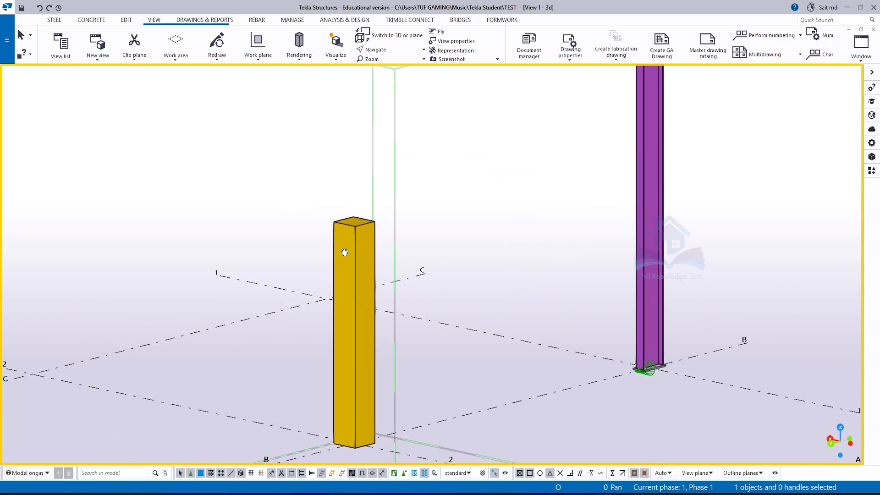
{"action": "scroll", "coordinate": [326, 263], "scroll_direction": "down", "scroll_amount": 2}
{"action": "scroll", "coordinate": [345, 249], "scroll_direction": "up", "scroll_amount": 2}
{"action": "scroll", "coordinate": [348, 236], "scroll_direction": "up", "scroll_amount": 1}
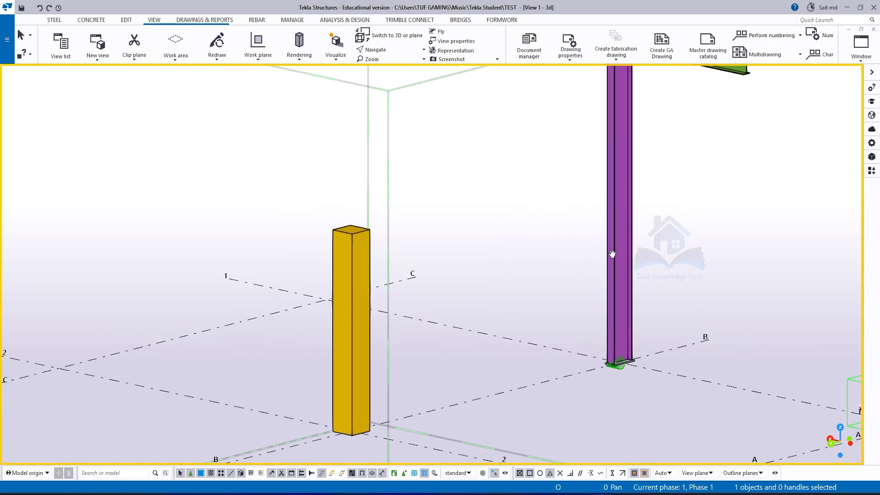
{"action": "scroll", "coordinate": [278, 359], "scroll_direction": "down", "scroll_amount": 3}
{"action": "scroll", "coordinate": [320, 317], "scroll_direction": "down", "scroll_amount": 1}
- Orbit and pan around the rendered model to inspect the columns and beams from the front and at an angle
{"action": "middle_click_drag", "start_coordinate": [415, 296], "coordinate": [470, 333], "text": "ctrl"}
{"action": "scroll", "coordinate": [471, 333], "scroll_direction": "down", "scroll_amount": 2}
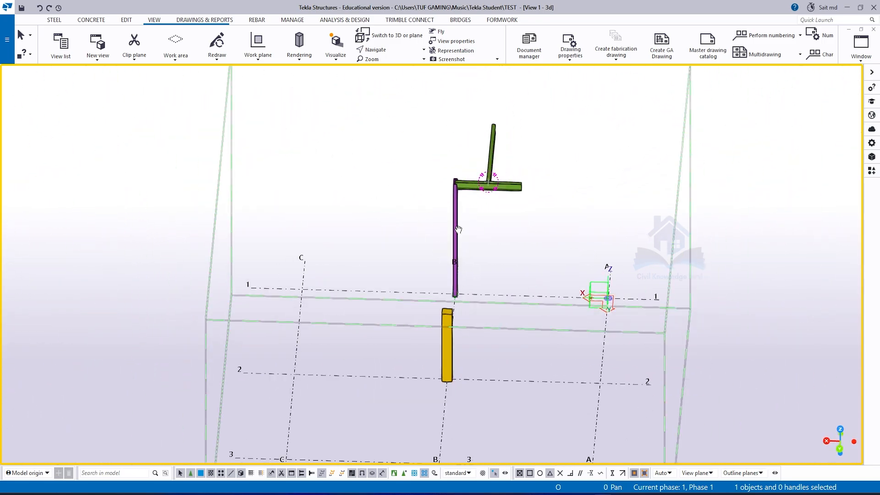
{"action": "middle_click_drag", "start_coordinate": [489, 399], "coordinate": [362, 377]}
{"action": "scroll", "coordinate": [314, 315], "scroll_direction": "up", "scroll_amount": 4}
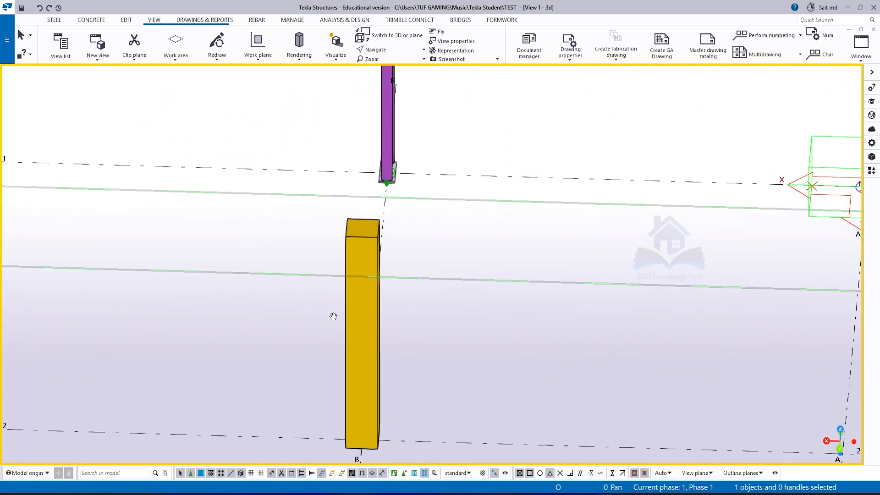
{"action": "middle_click_drag", "start_coordinate": [361, 317], "coordinate": [289, 317]}
{"action": "scroll", "coordinate": [433, 377], "scroll_direction": "down", "scroll_amount": 4}
{"action": "middle_click_drag", "start_coordinate": [393, 301], "coordinate": [284, 254], "text": "ctrl"}
{"action": "scroll", "coordinate": [406, 219], "scroll_direction": "up", "scroll_amount": 2}
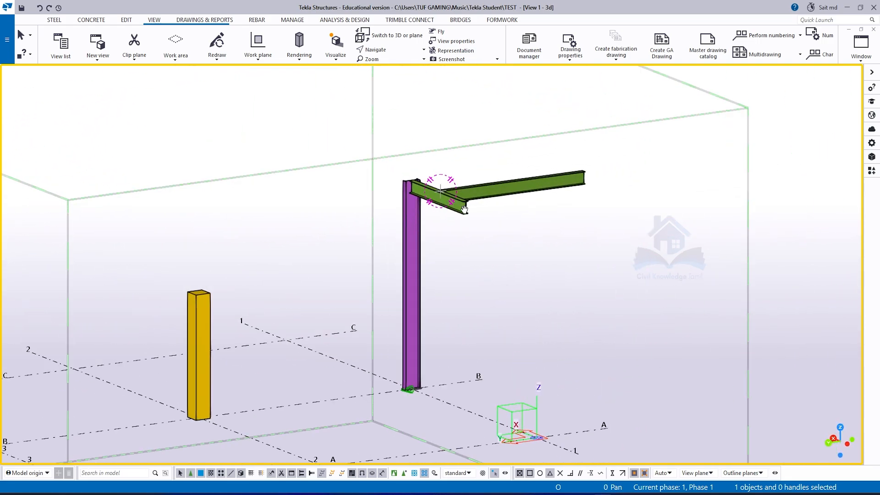
- Select the short beam at the top of the steel column and apply Show only selected part to it
{"action": "left_click", "coordinate": [465, 209]}
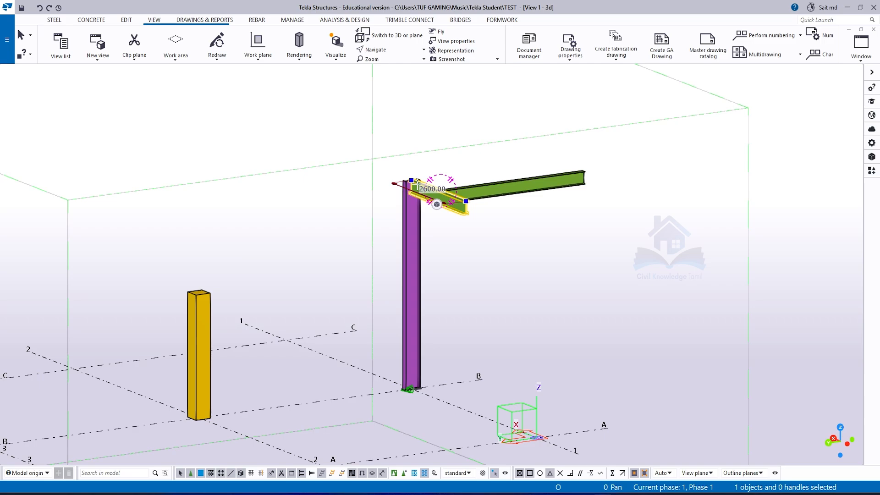
{"action": "key", "text": "ctrl+5"}
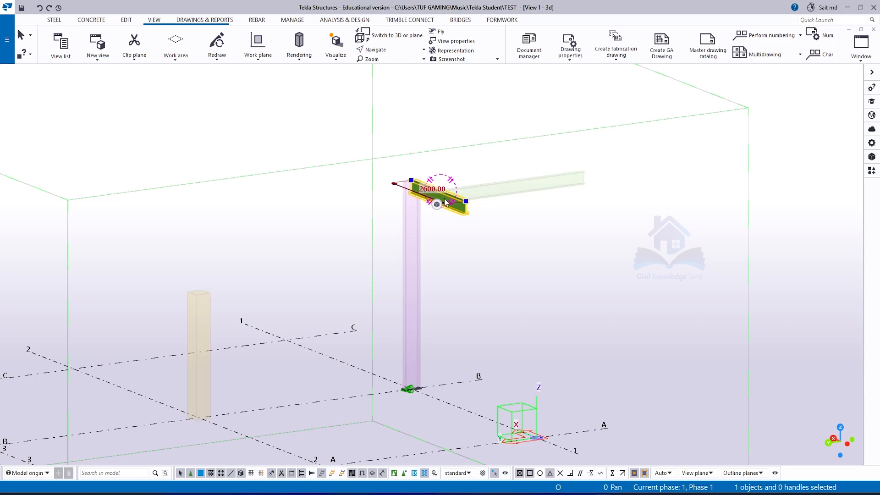
{"action": "scroll", "coordinate": [443, 189], "scroll_direction": "up", "scroll_amount": 4}
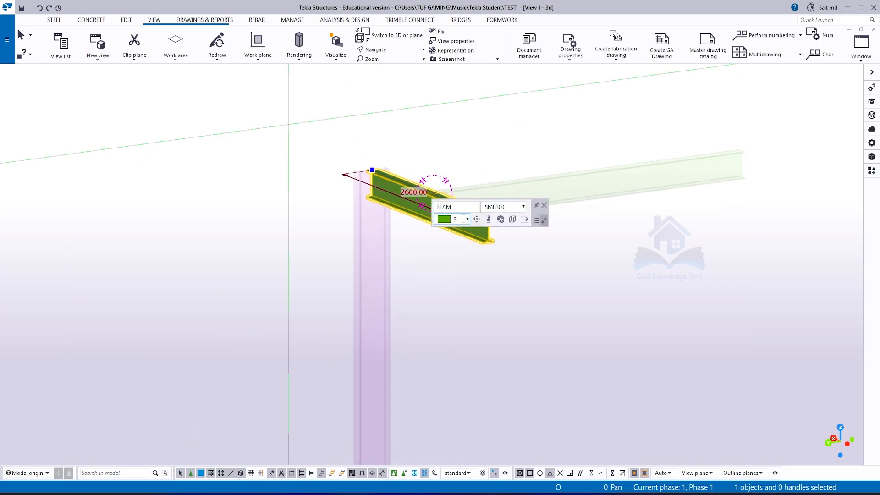
{"action": "scroll", "coordinate": [540, 166], "scroll_direction": "down", "scroll_amount": 3}
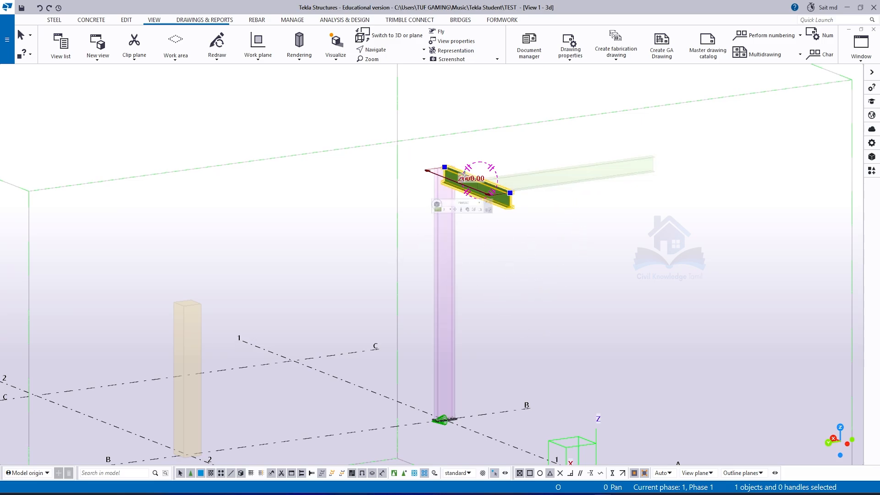
{"action": "mouse_move", "coordinate": [436, 204]}
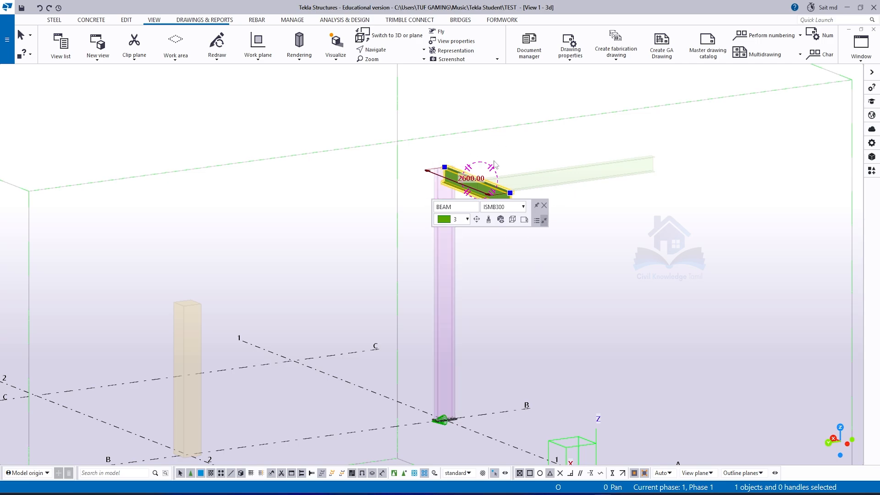
{"action": "scroll", "coordinate": [509, 172], "scroll_direction": "up", "scroll_amount": 5}
{"action": "scroll", "coordinate": [391, 221], "scroll_direction": "down", "scroll_amount": 5}
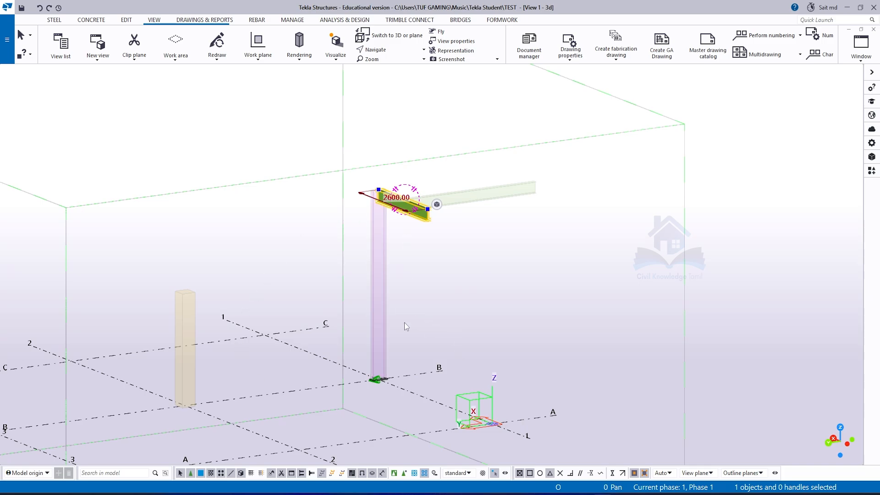
{"action": "scroll", "coordinate": [387, 387], "scroll_direction": "up", "scroll_amount": 6}
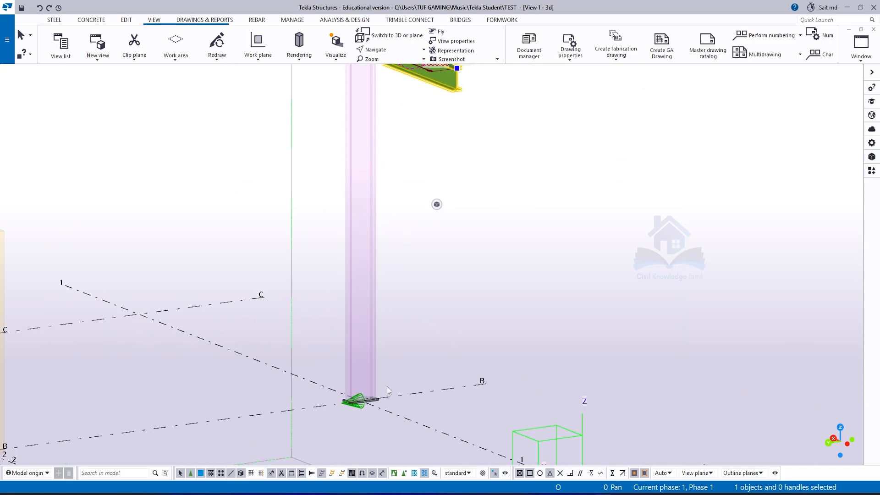
- Set the components' rendering to show only the selected one, and isolate the base plate of the steel column by selecting it
{"action": "left_click", "coordinate": [297, 55]}
{"action": "left_click", "coordinate": [316, 197]}
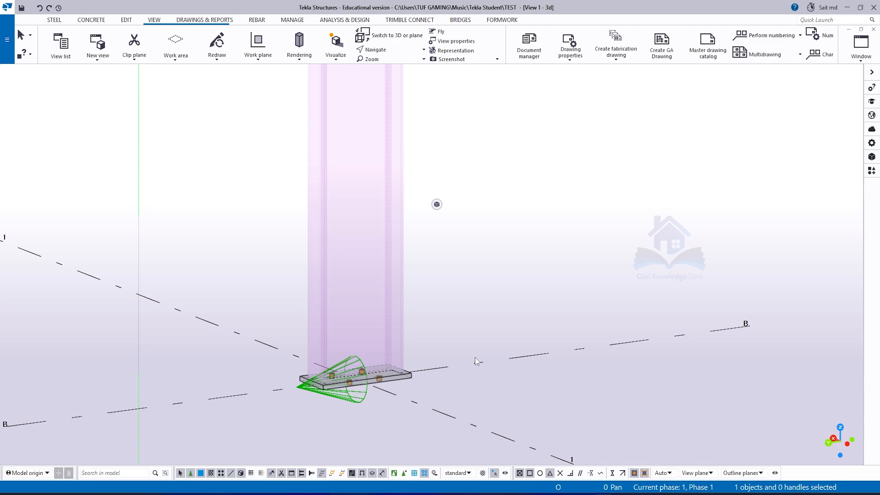
{"action": "left_click", "coordinate": [521, 304]}
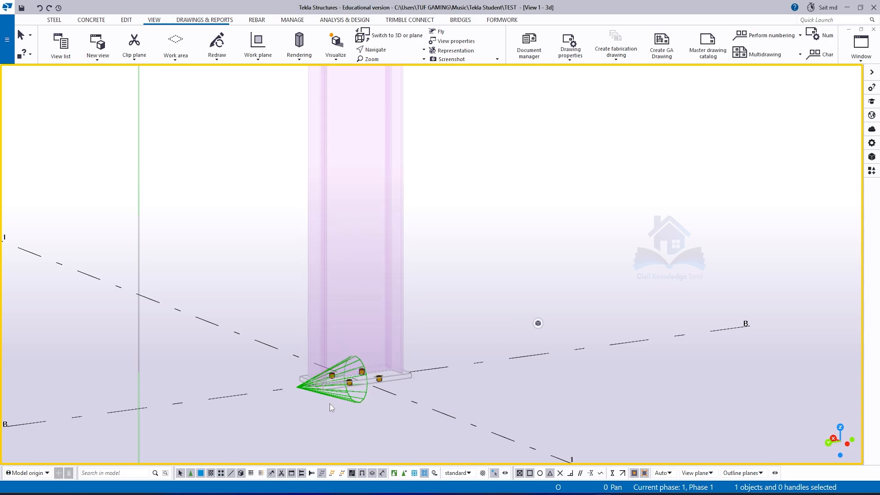
{"action": "scroll", "coordinate": [314, 399], "scroll_direction": "up", "scroll_amount": 6}
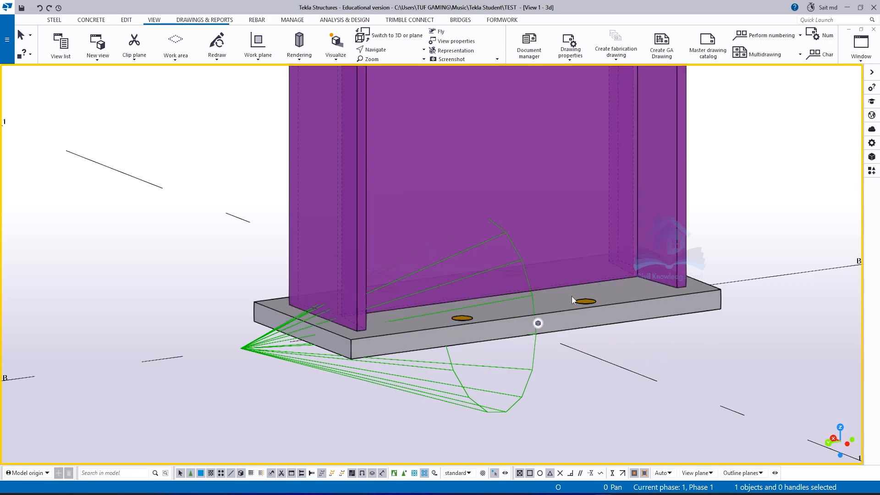
{"action": "left_click", "coordinate": [566, 312]}
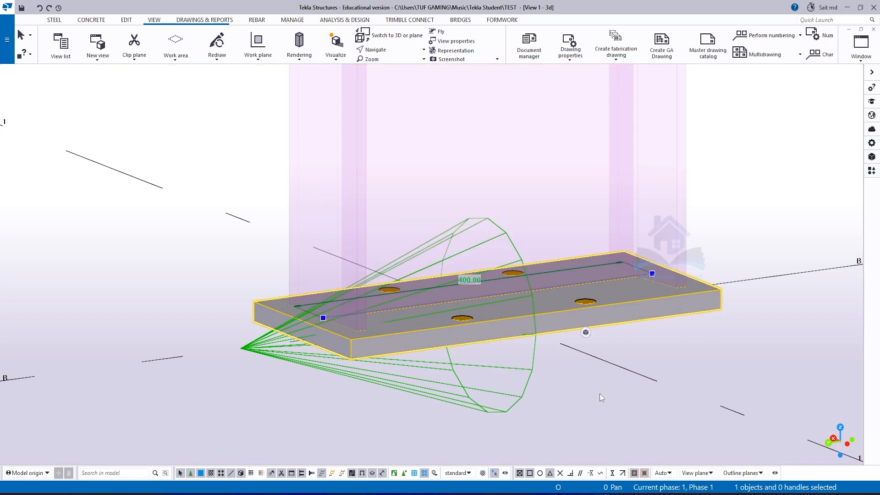
- Examine the junction of the two green beams at the top of the steel column, up close and from a distance
{"action": "scroll", "coordinate": [599, 393], "scroll_direction": "down", "scroll_amount": 10}
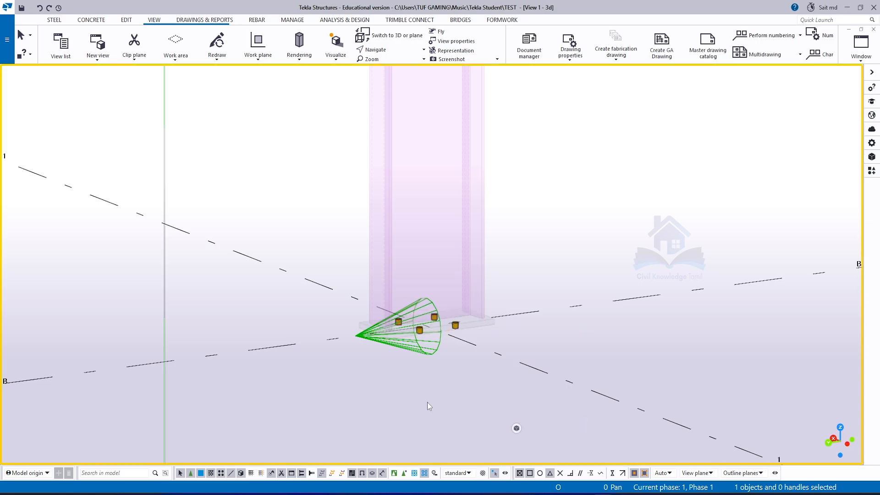
{"action": "scroll", "coordinate": [426, 321], "scroll_direction": "down", "scroll_amount": 5}
{"action": "scroll", "coordinate": [491, 165], "scroll_direction": "up", "scroll_amount": 8}
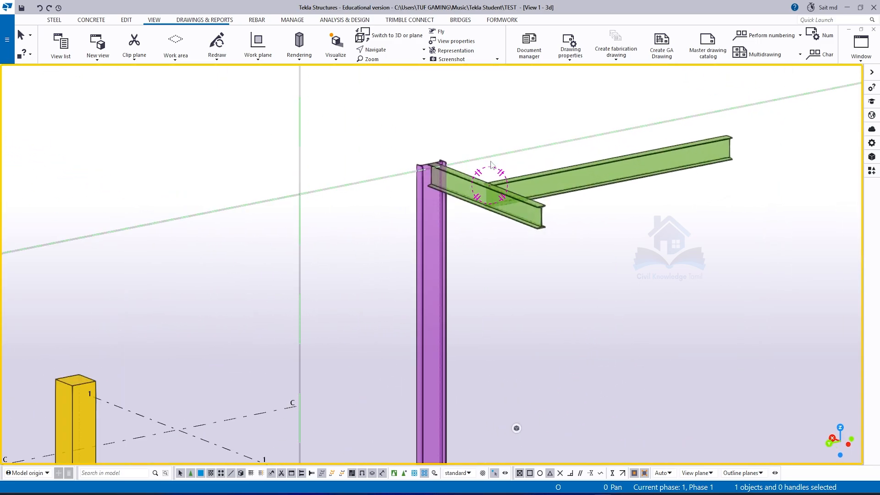
{"action": "scroll", "coordinate": [491, 164], "scroll_direction": "up", "scroll_amount": 4}
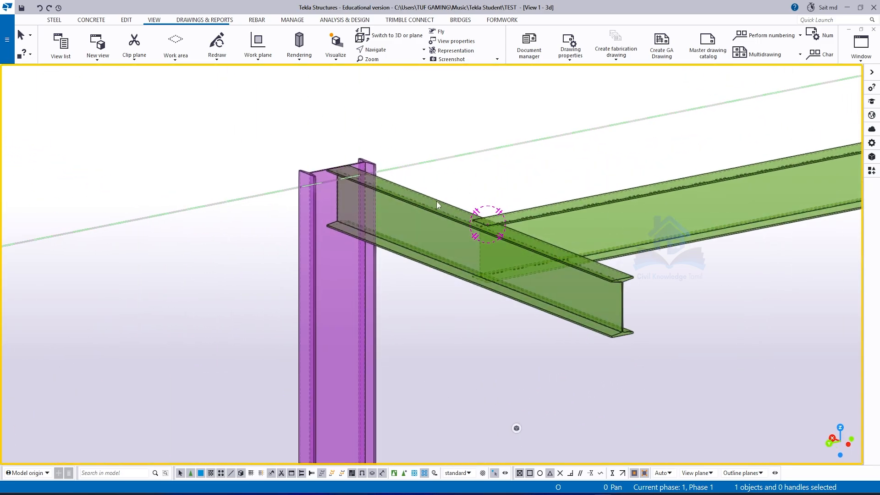
{"action": "scroll", "coordinate": [431, 243], "scroll_direction": "up", "scroll_amount": 7}
{"action": "scroll", "coordinate": [405, 165], "scroll_direction": "down", "scroll_amount": 5}
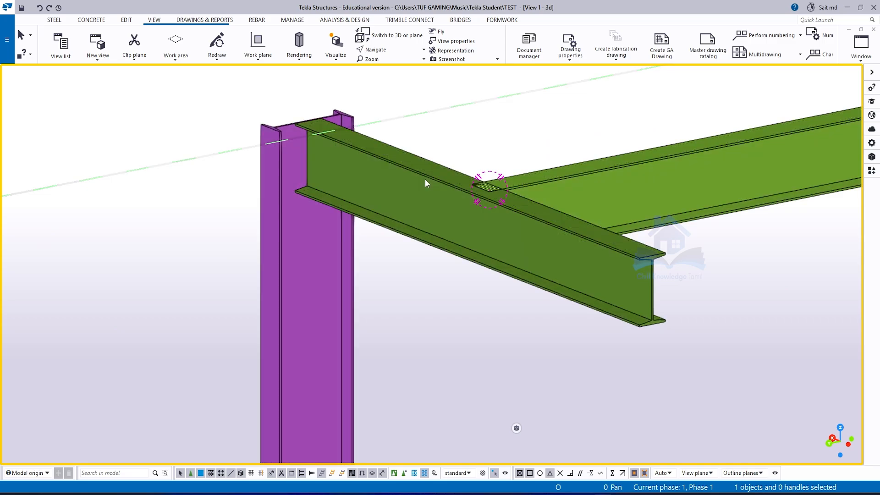
{"action": "scroll", "coordinate": [478, 179], "scroll_direction": "down", "scroll_amount": 1}
{"action": "scroll", "coordinate": [481, 192], "scroll_direction": "up", "scroll_amount": 3}
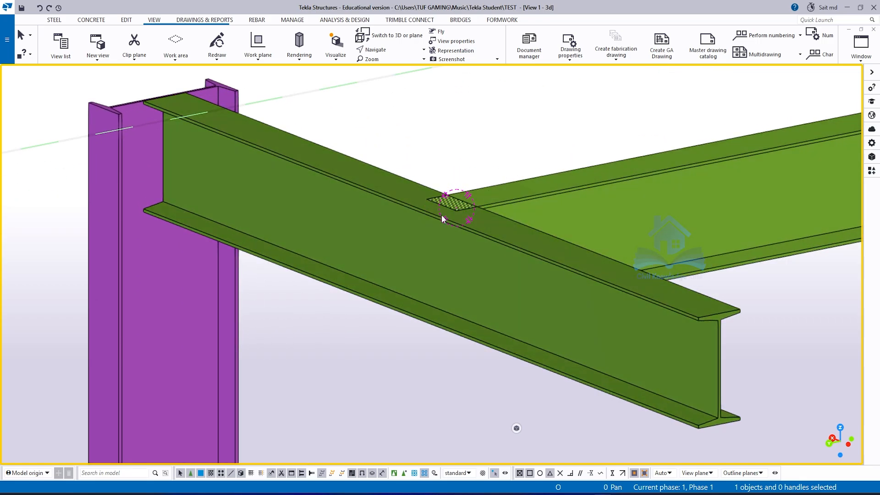
{"action": "scroll", "coordinate": [451, 202], "scroll_direction": "up", "scroll_amount": 1}
{"action": "scroll", "coordinate": [453, 200], "scroll_direction": "up", "scroll_amount": 2}
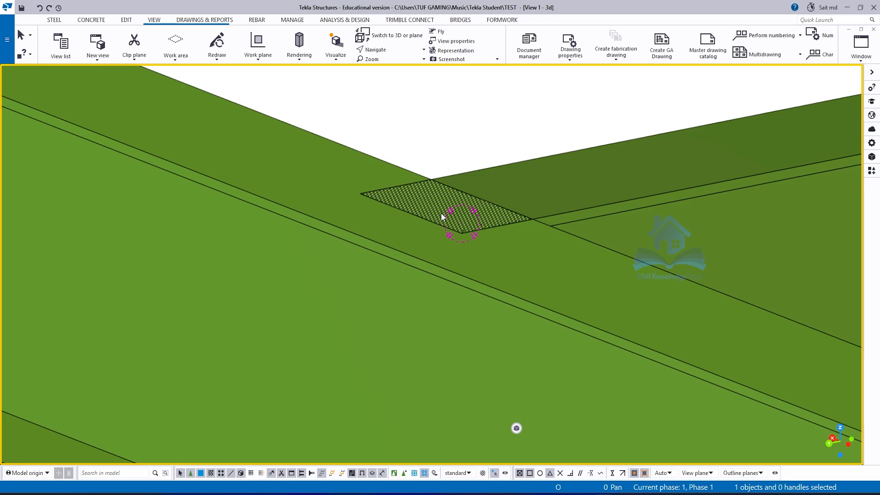
{"action": "scroll", "coordinate": [475, 153], "scroll_direction": "down", "scroll_amount": 5}
{"action": "scroll", "coordinate": [475, 153], "scroll_direction": "down", "scroll_amount": 6}
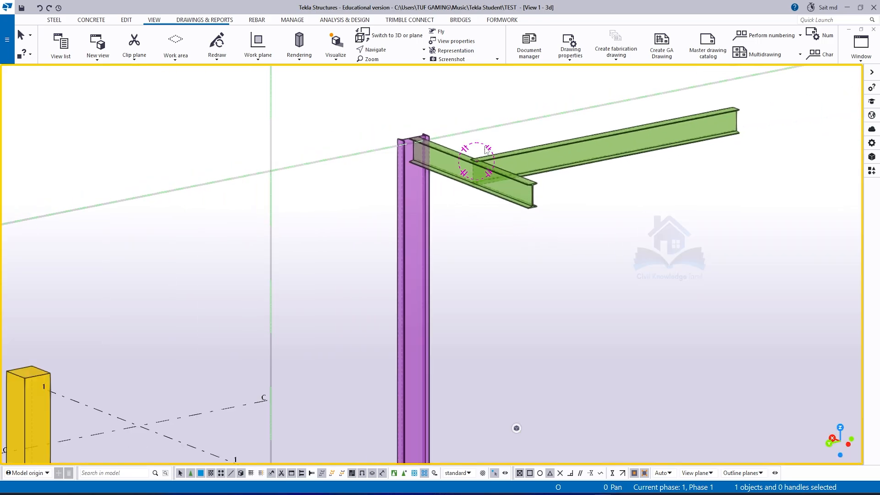
- Inspect the base of the steel column, and return to an overview of the grid with both columns and the beams
{"action": "scroll", "coordinate": [426, 356], "scroll_direction": "up", "scroll_amount": 3}
{"action": "scroll", "coordinate": [466, 385], "scroll_direction": "up", "scroll_amount": 2}
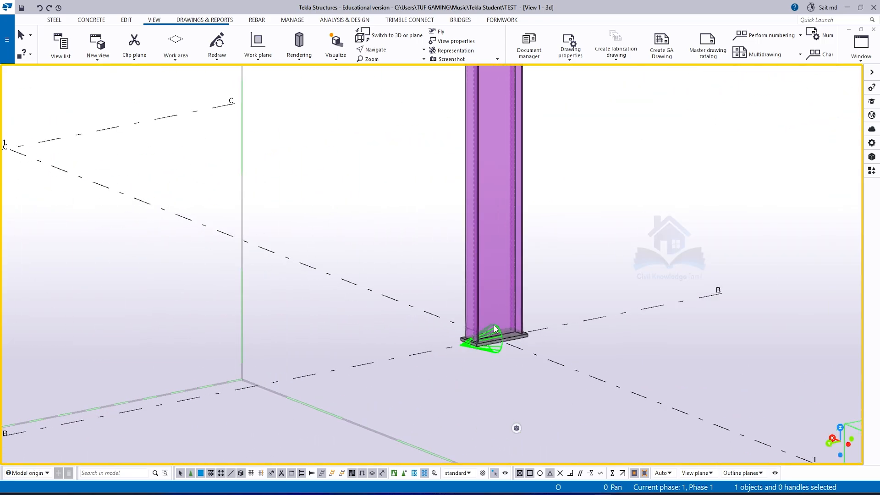
{"action": "scroll", "coordinate": [451, 239], "scroll_direction": "down", "scroll_amount": 5}
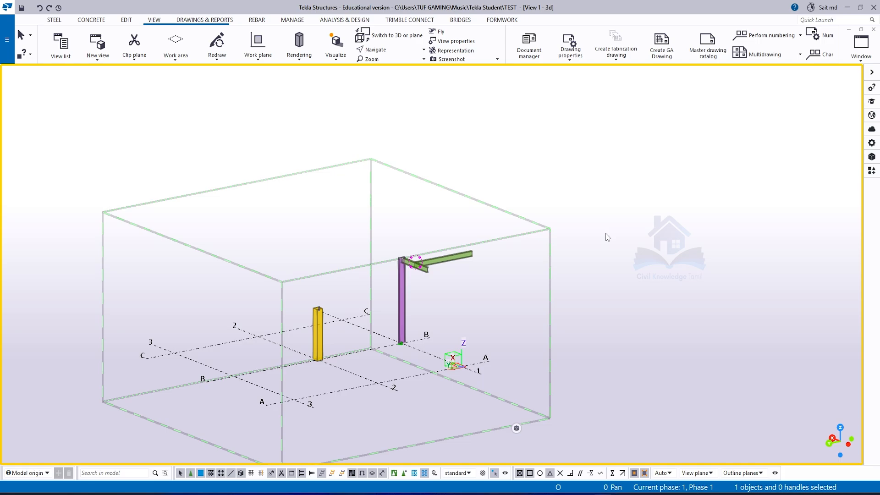
{"action": "scroll", "coordinate": [347, 314], "scroll_direction": "up", "scroll_amount": 4}
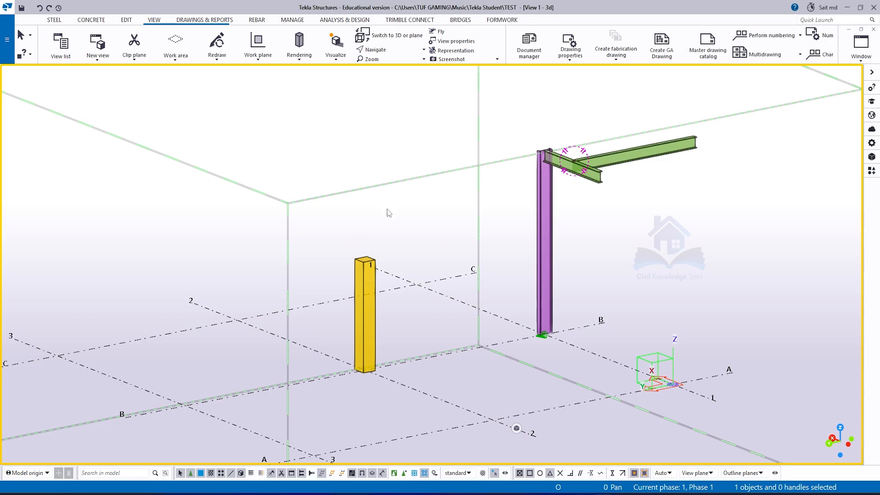
{"action": "scroll", "coordinate": [360, 205], "scroll_direction": "down", "scroll_amount": 1}
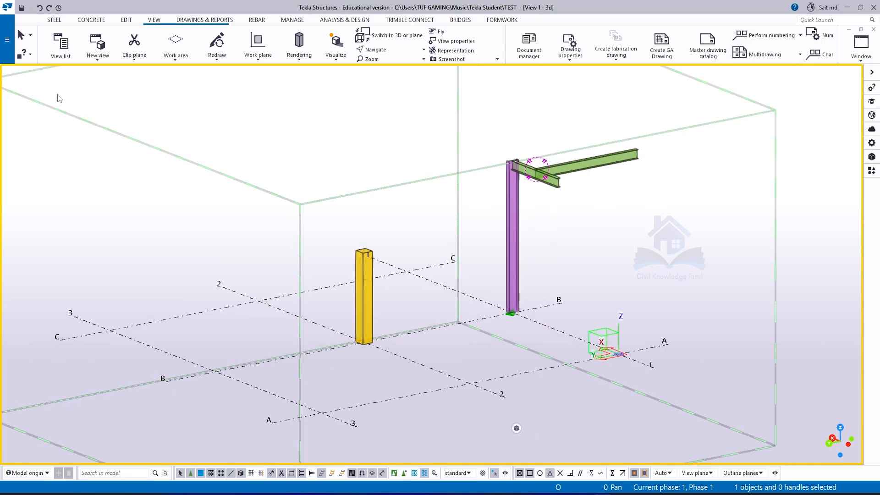
- Review the application's file, import, export, settings and catalog commands, and return to the model view
{"action": "left_click", "coordinate": [7, 39]}
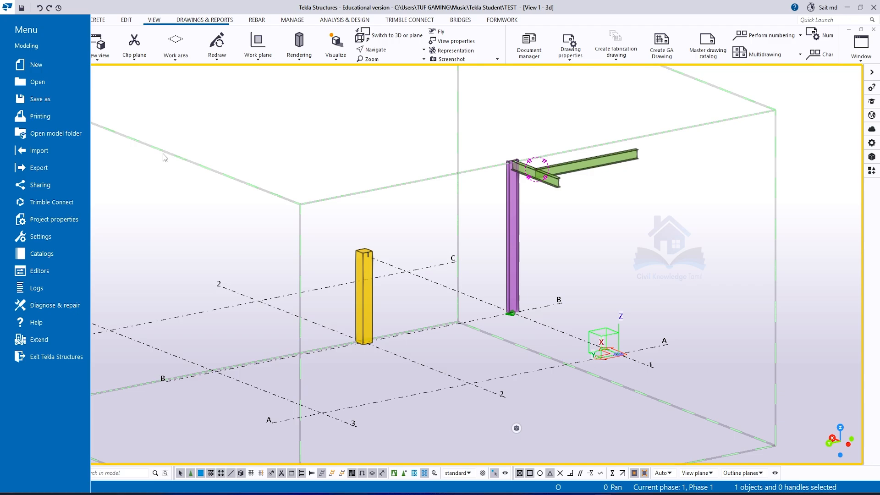
{"action": "left_click", "coordinate": [182, 146]}
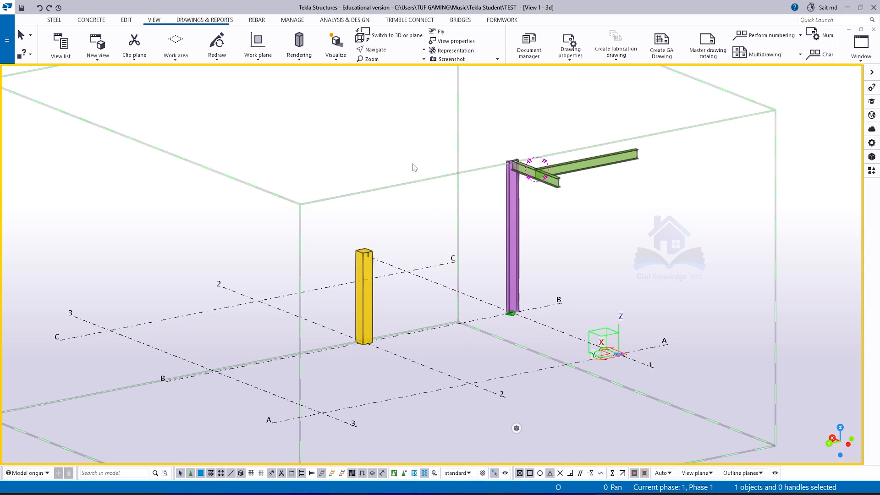
{"action": "scroll", "coordinate": [398, 306], "scroll_direction": "down", "scroll_amount": 2}
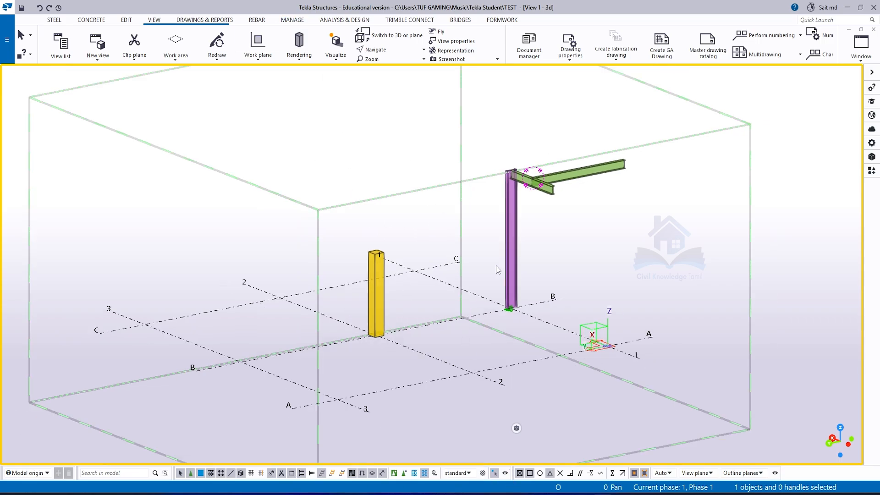
{"action": "scroll", "coordinate": [397, 308], "scroll_direction": "up", "scroll_amount": 7}
{"action": "scroll", "coordinate": [397, 309], "scroll_direction": "down", "scroll_amount": 5}
{"action": "scroll", "coordinate": [527, 242], "scroll_direction": "up", "scroll_amount": 6}
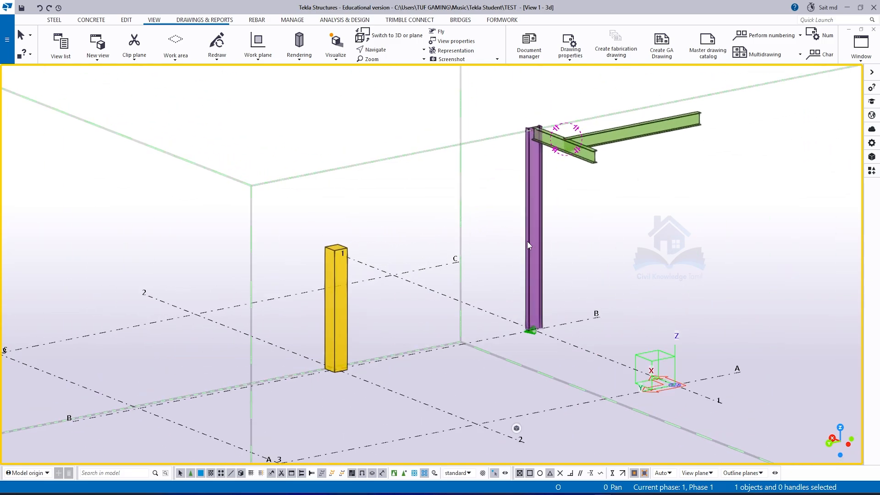
{"action": "scroll", "coordinate": [527, 242], "scroll_direction": "down", "scroll_amount": 3}
{"action": "scroll", "coordinate": [527, 241], "scroll_direction": "up", "scroll_amount": 4}
{"action": "scroll", "coordinate": [527, 241], "scroll_direction": "down", "scroll_amount": 3}
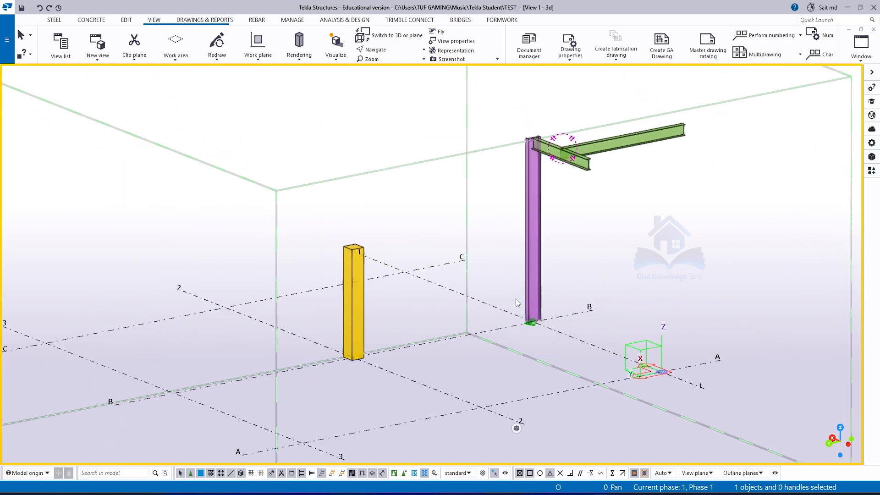
{"action": "mouse_move", "coordinate": [493, 237]}
{"action": "middle_mouse_down", "text": "ctrl"}
{"action": "mouse_move", "coordinate": [478, 246]}
{"action": "mouse_move", "coordinate": [343, 246]}
{"action": "mouse_move", "coordinate": [541, 254]}
{"action": "mouse_move", "coordinate": [473, 259]}
{"action": "mouse_move", "coordinate": [490, 239]}
{"action": "middle_mouse_up", "text": "ctrl"}
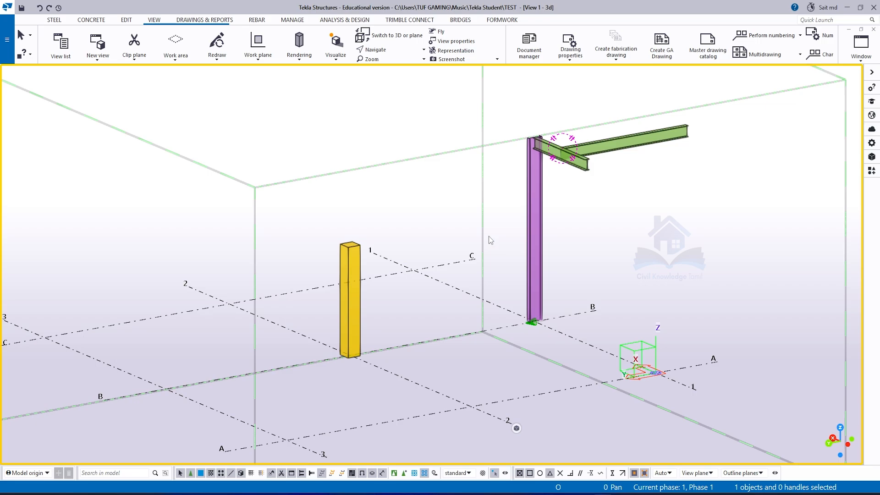
{"action": "scroll", "coordinate": [490, 240], "scroll_direction": "down", "scroll_amount": 2}
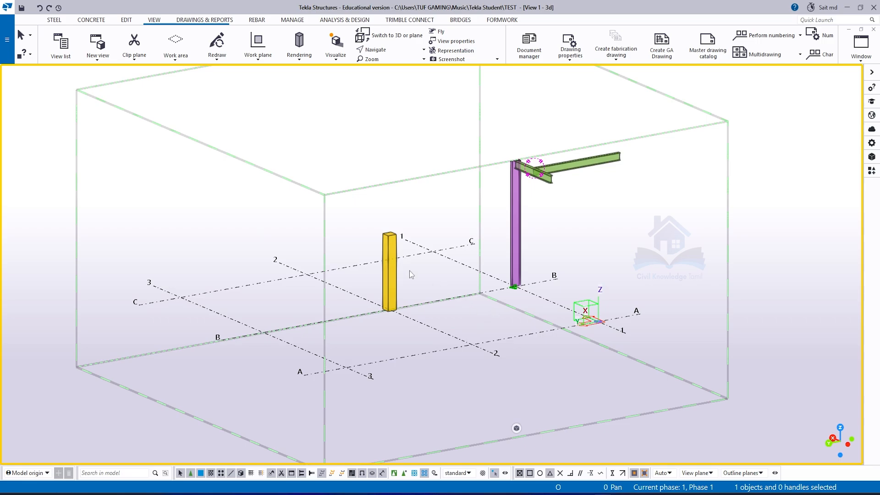